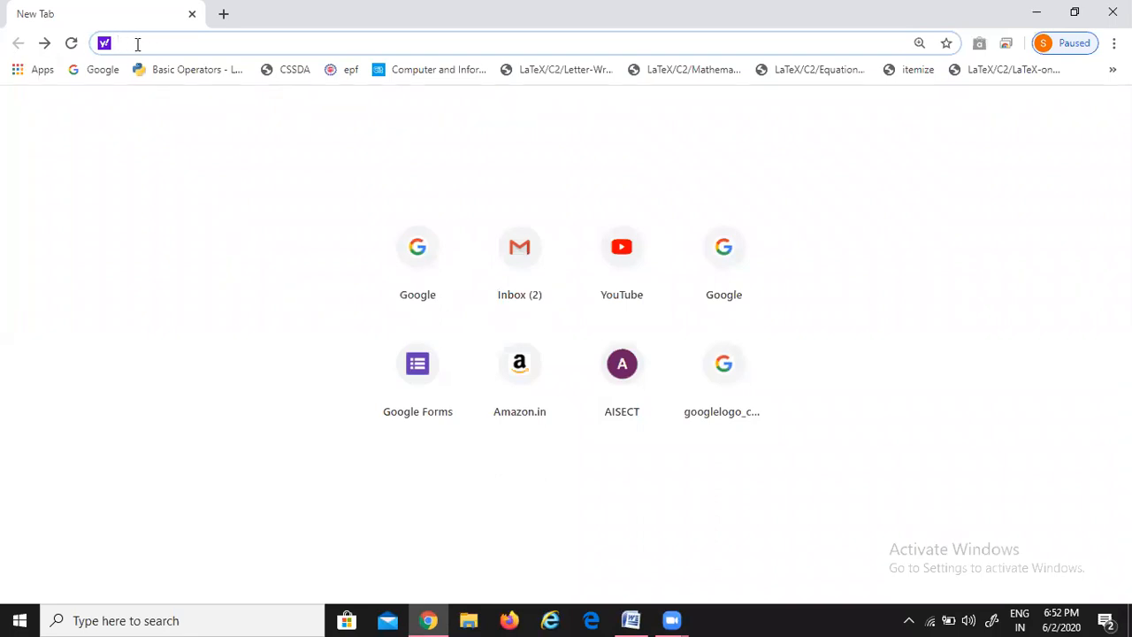
# Go to forms.google.com and create a new Blank Quiz
pyautogui.write('forms.')
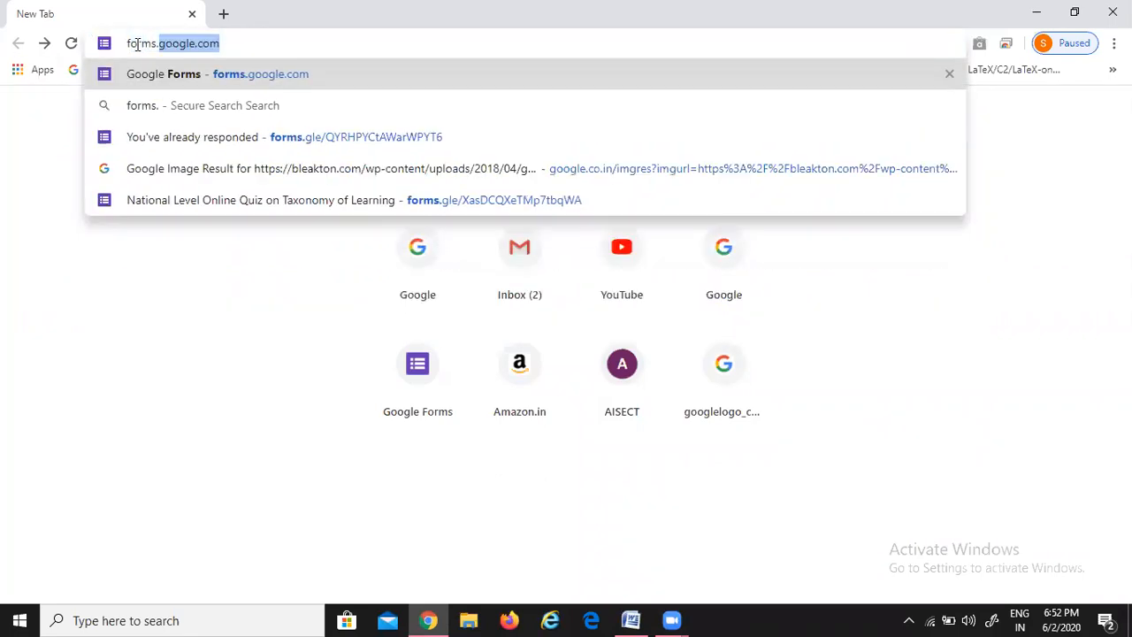
pyautogui.press('Return')
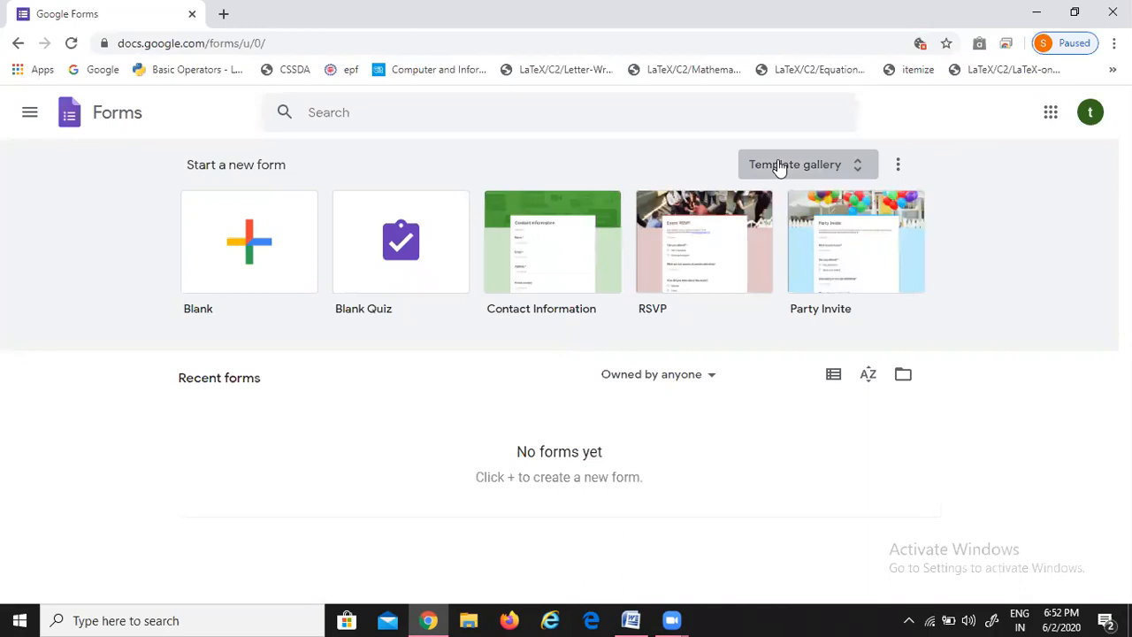
pyautogui.click(404, 276)
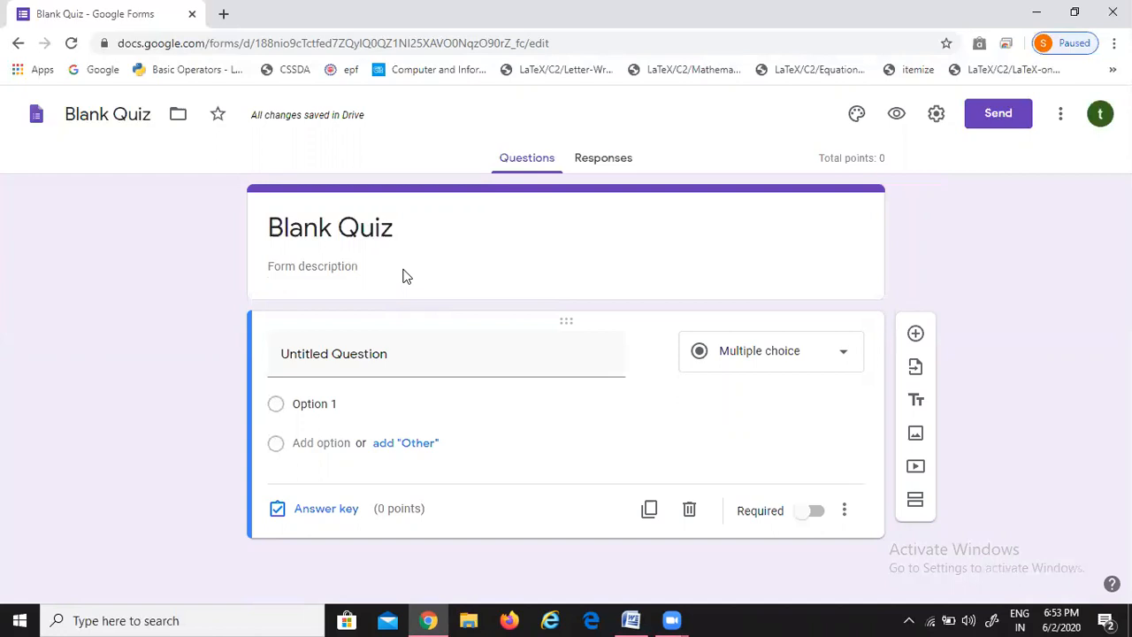
# Title the quiz 'Two Days Online Computer Workshop' with description 'Institute Name'
pyautogui.click(379, 235)
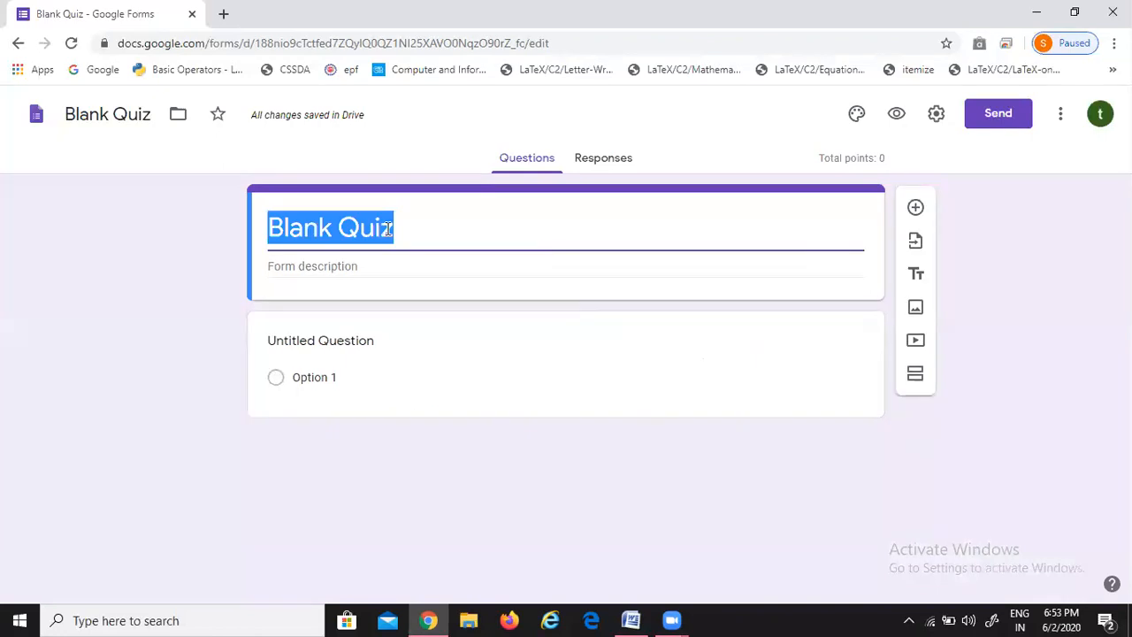
pyautogui.write('Two ')
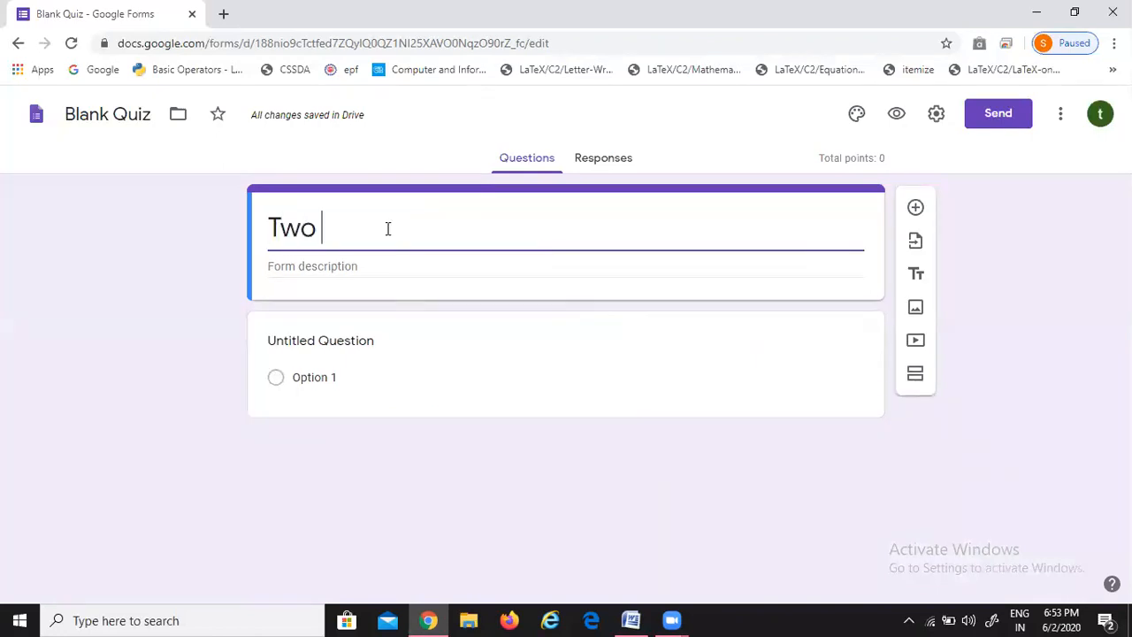
pyautogui.write('Days Online')
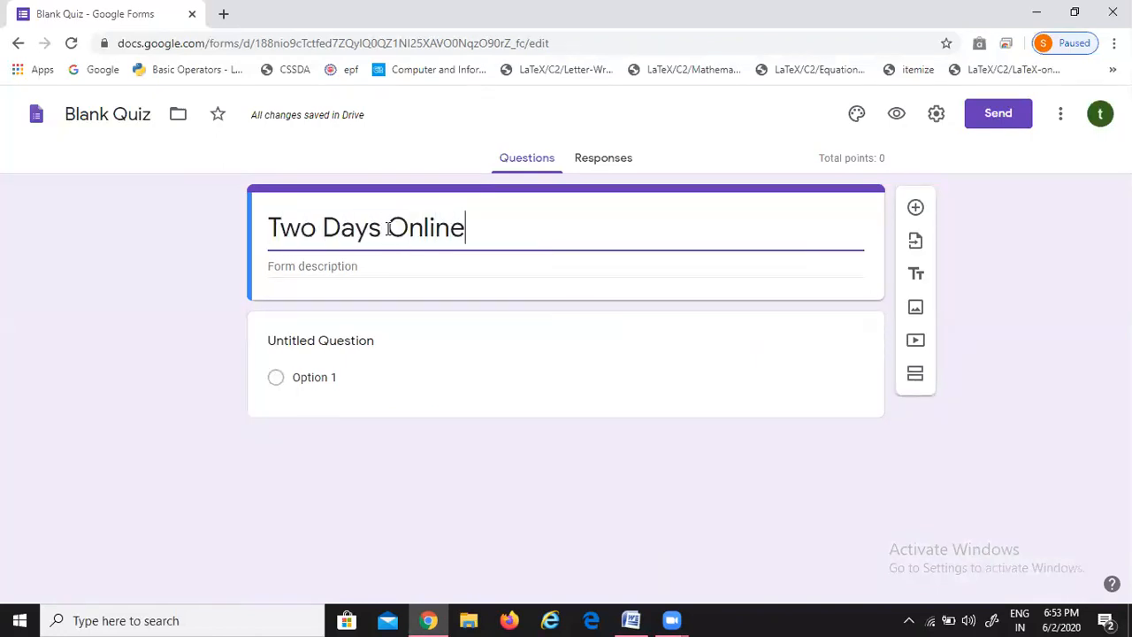
pyautogui.write(' Compute')
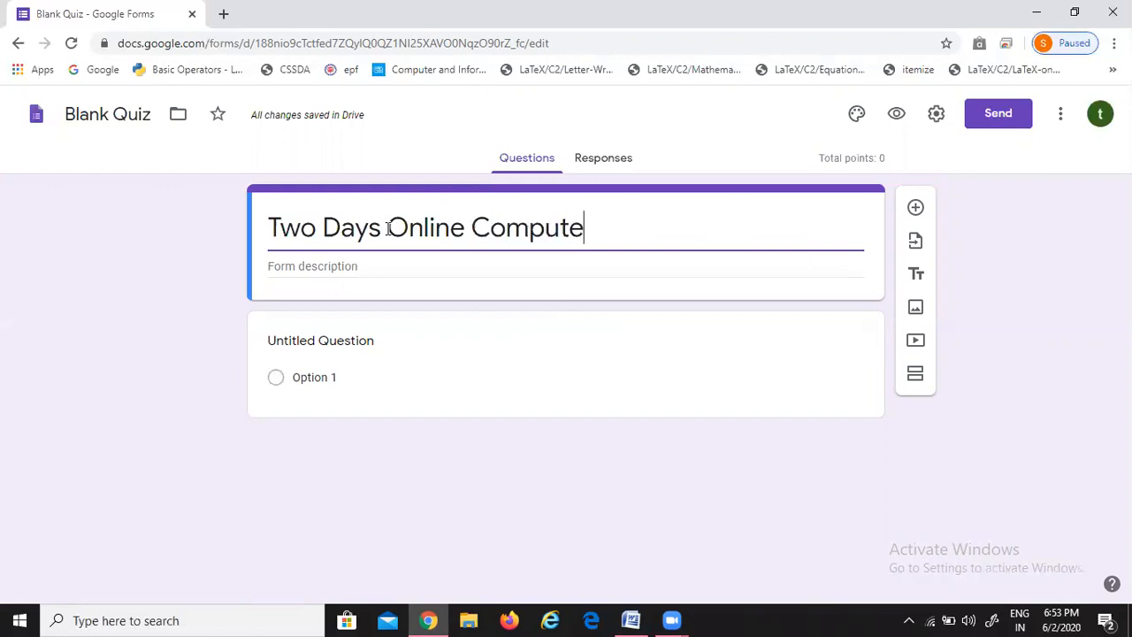
pyautogui.write('r Workshop')
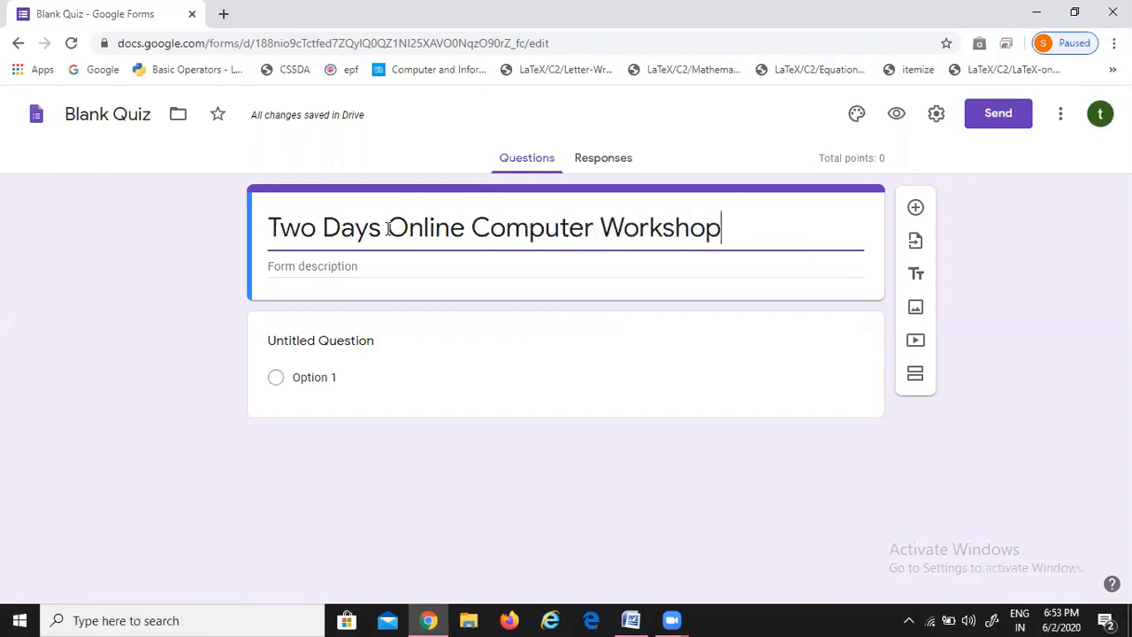
pyautogui.press('Tab')
pyautogui.write('Institute ')
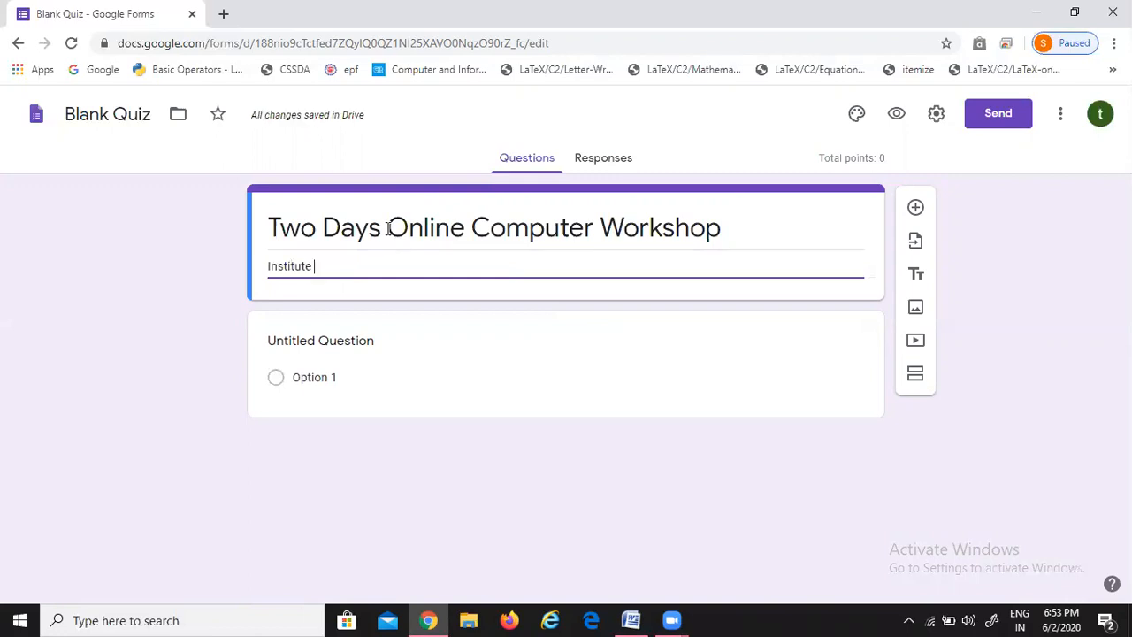
pyautogui.write('Name')
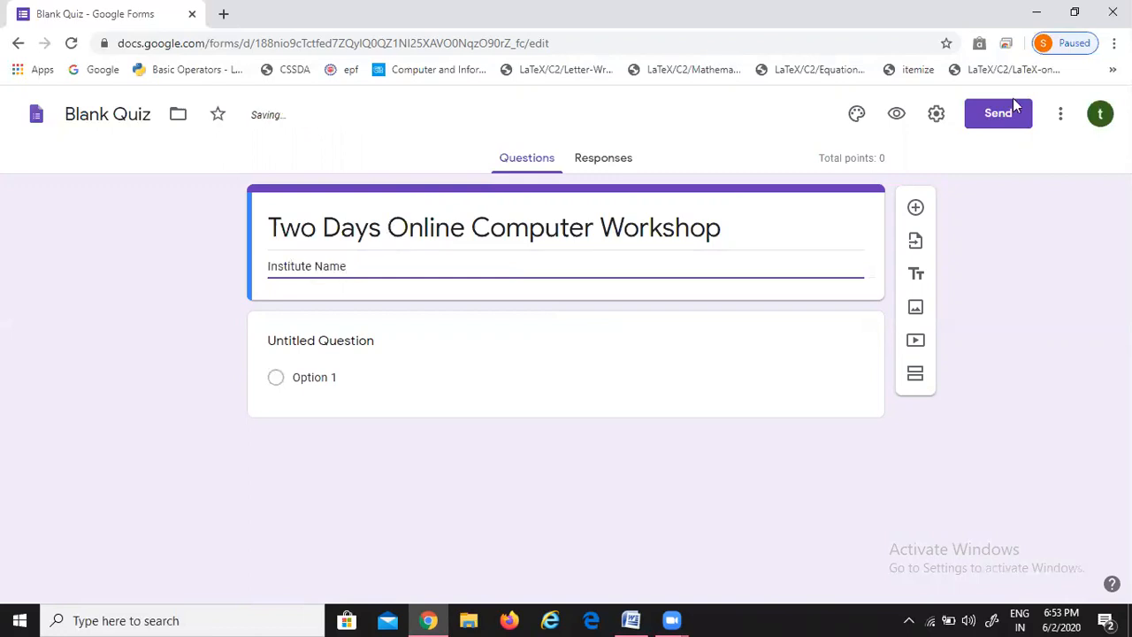
# Add a new question and begin titling it 'Full Name'
pyautogui.click(916, 207)
pyautogui.write('Full NAme')
pyautogui.press('BackSpace')
pyautogui.press('BackSpace')
pyautogui.press('BackSpace')
# Finish the 'Full Name' question as a required short-answer question
pyautogui.write('ame')
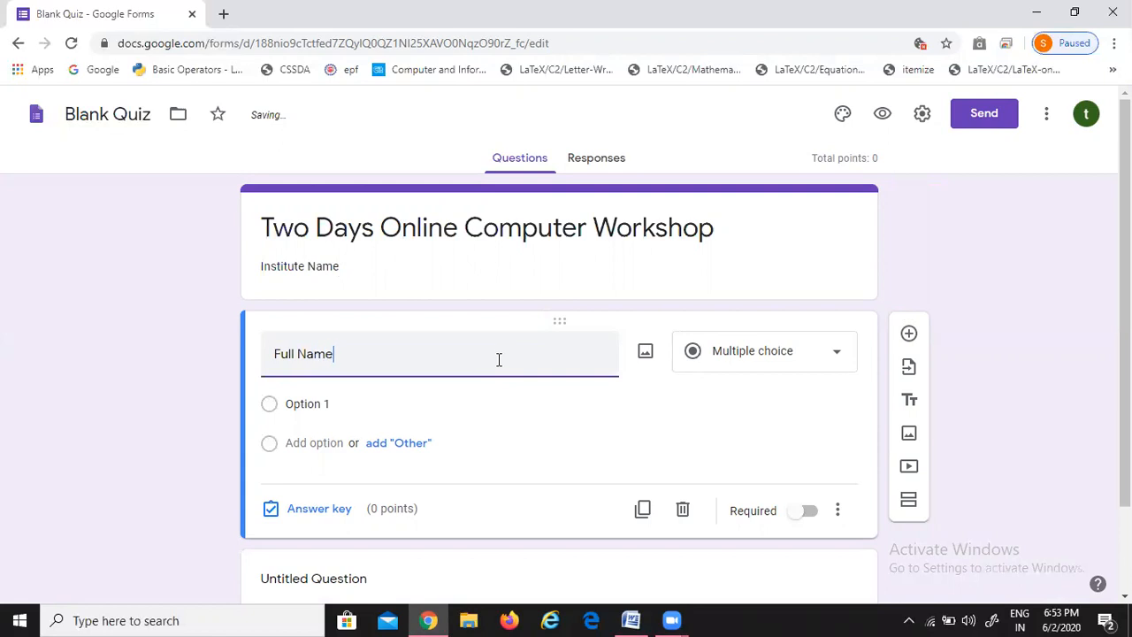
pyautogui.click(749, 351)
pyautogui.click(743, 265)
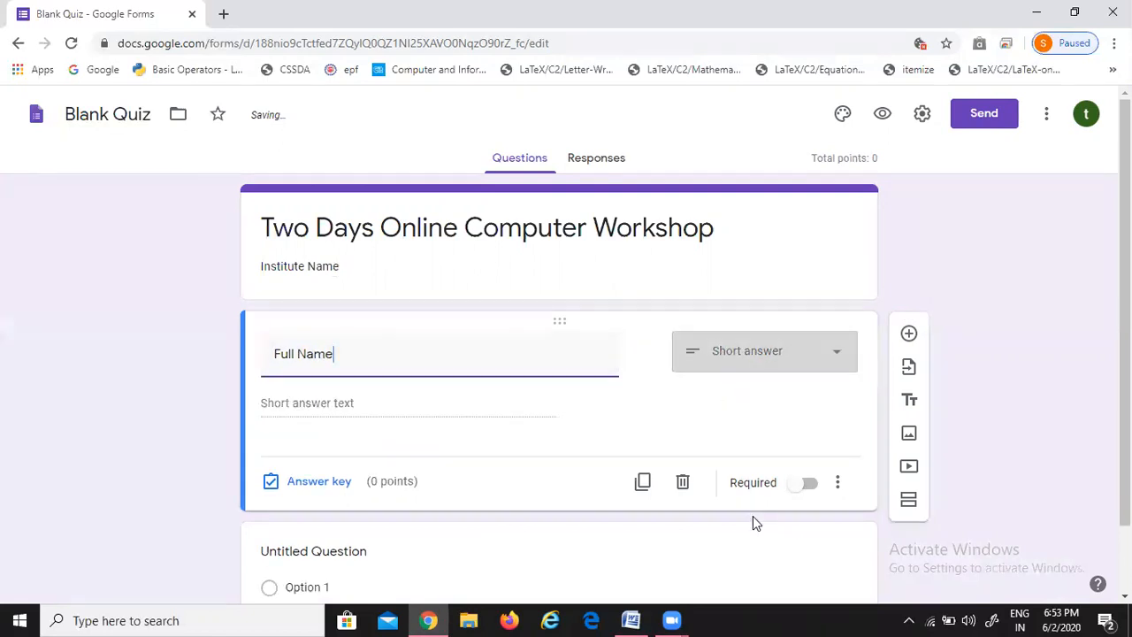
pyautogui.click(805, 491)
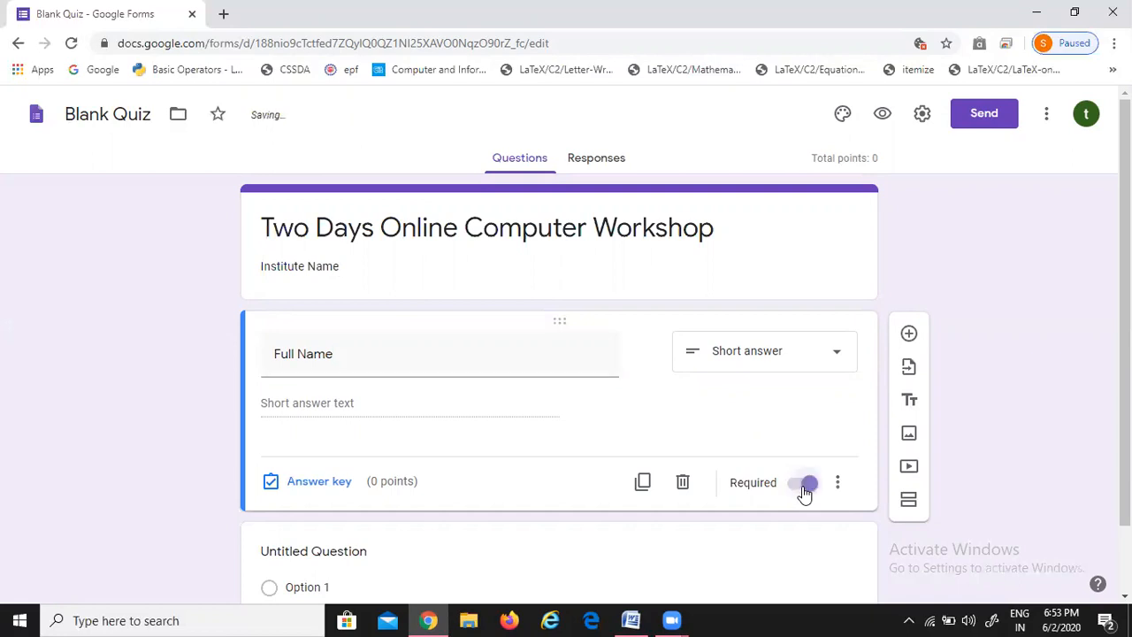
# Add required questions 'E Mail ID' and 'Contact No'
pyautogui.click(908, 335)
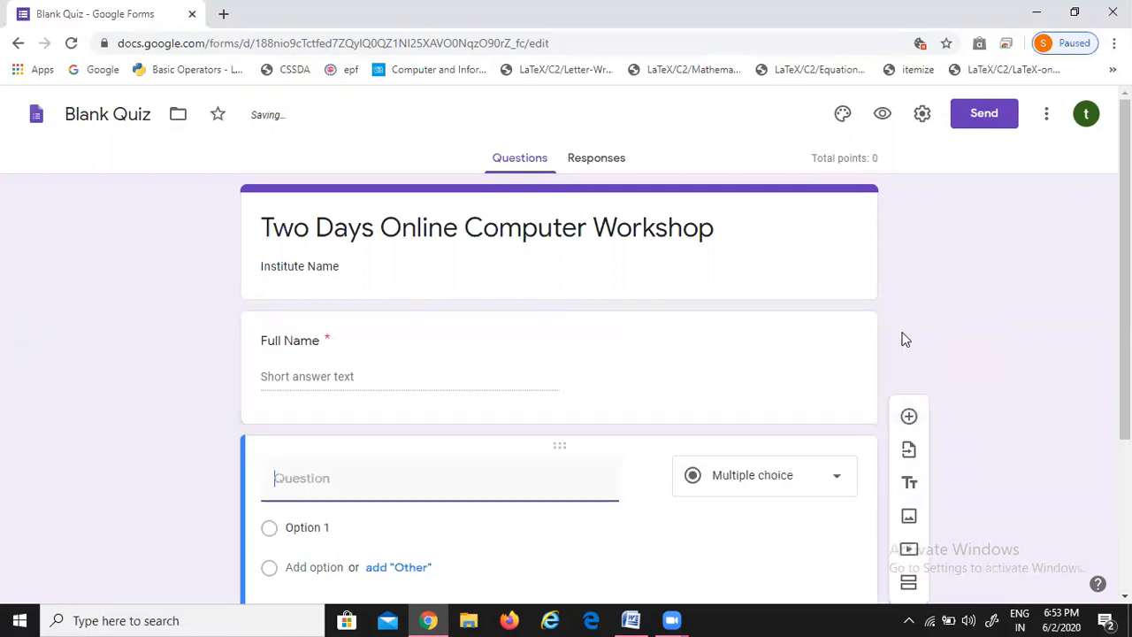
pyautogui.write('E Mail ID')
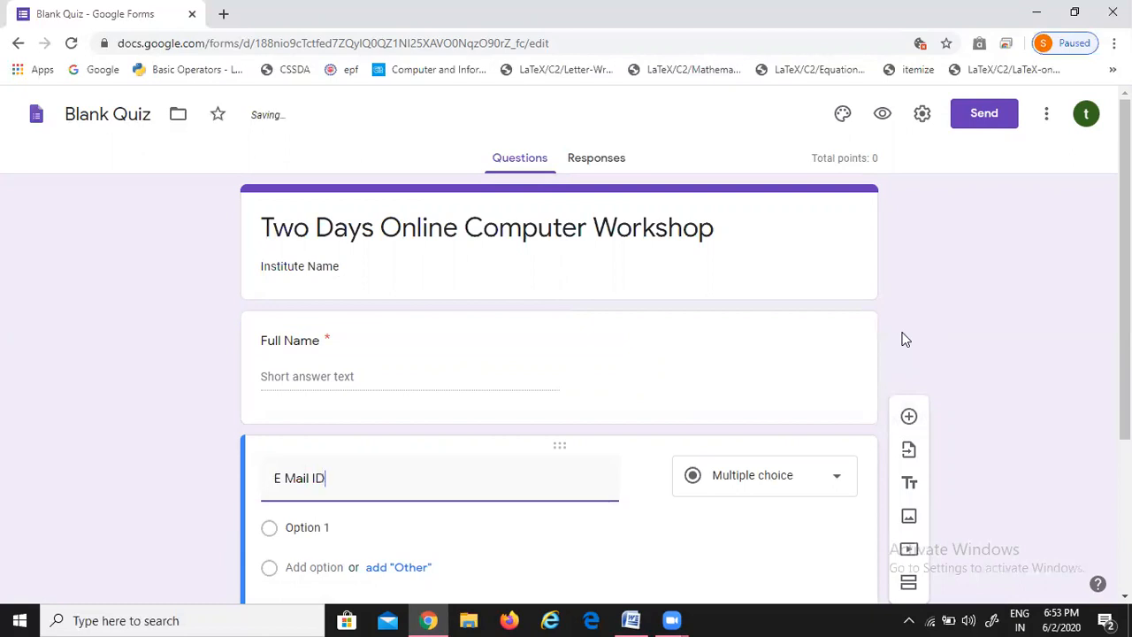
pyautogui.scroll(-3, 727, 463)
pyautogui.click(804, 410)
pyautogui.click(908, 231)
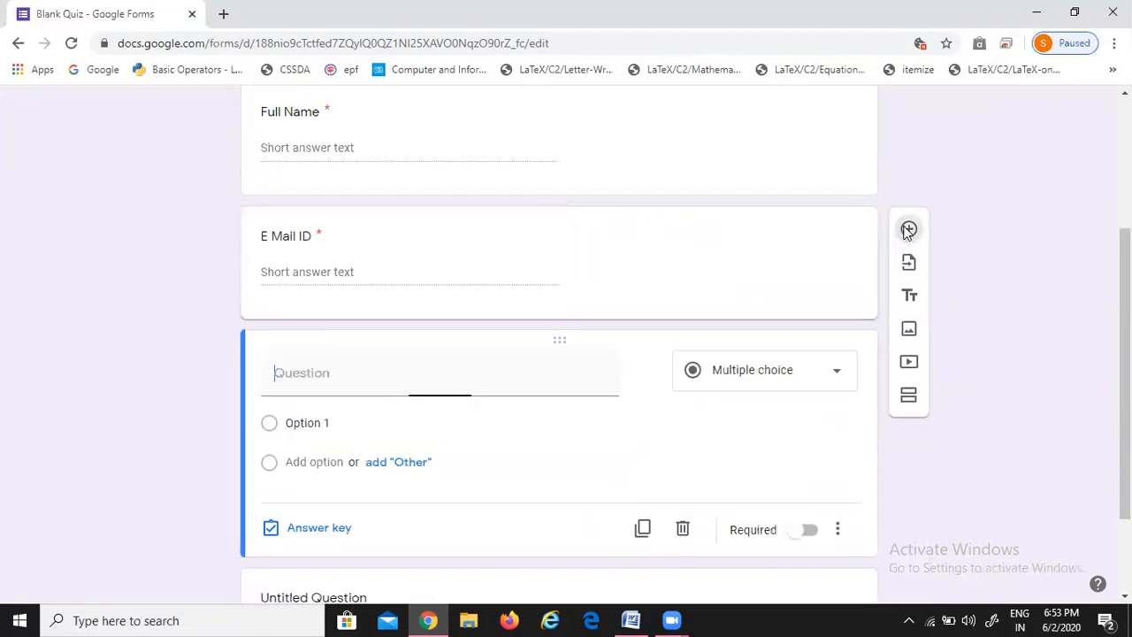
pyautogui.write('Contact No')
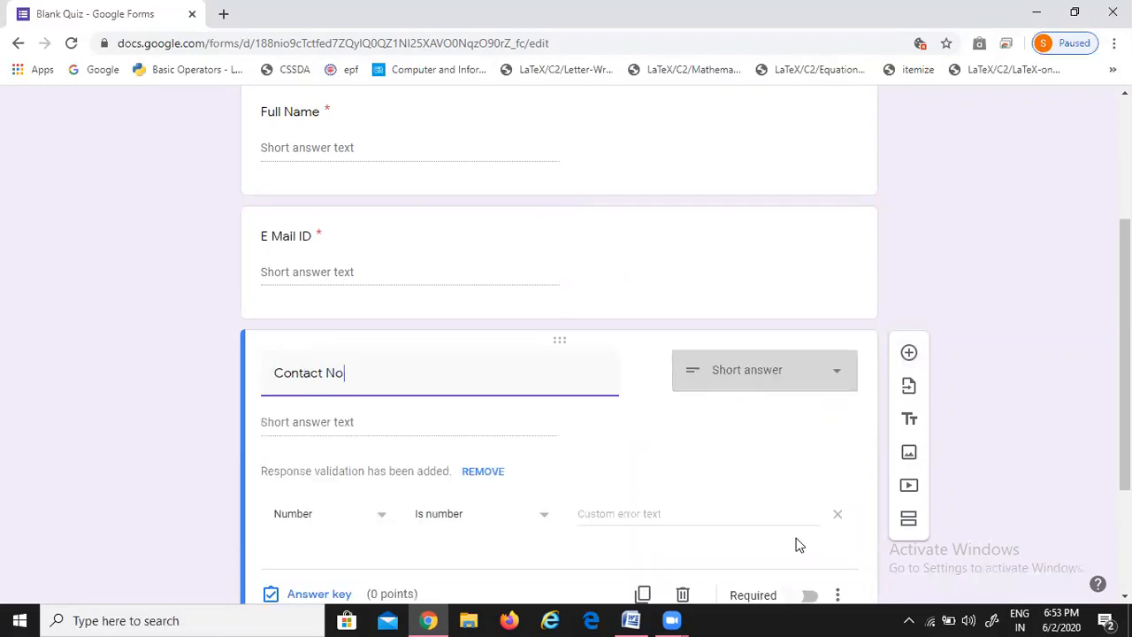
pyautogui.scroll(-3, 790, 509)
pyautogui.click(799, 408)
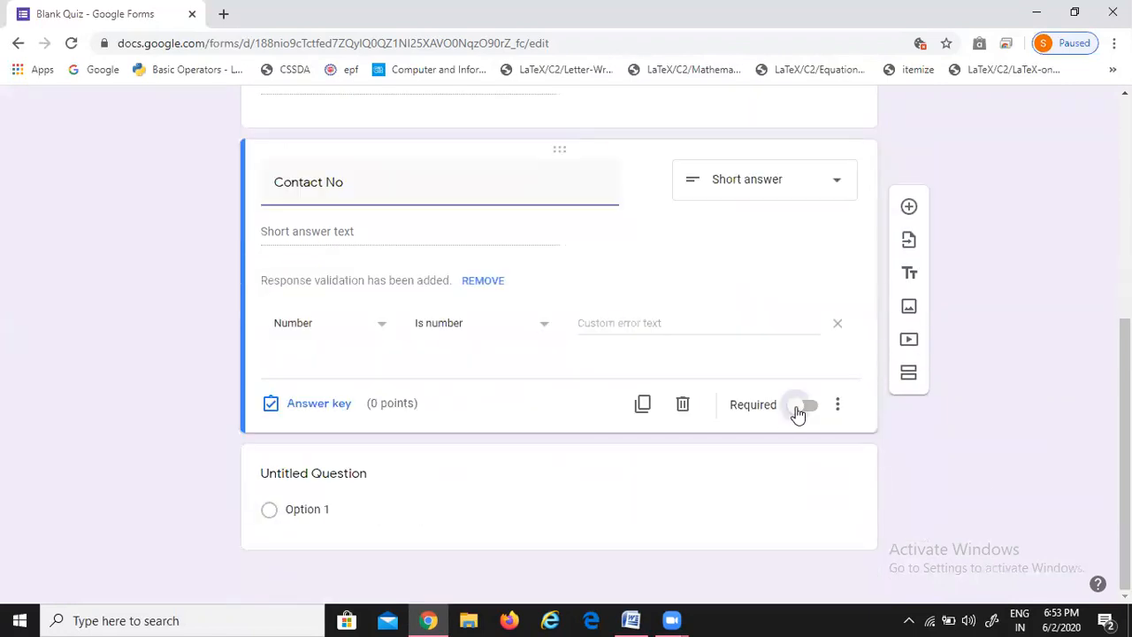
# Add a required 'Institute Name' question, then start a 'City' question
pyautogui.click(909, 208)
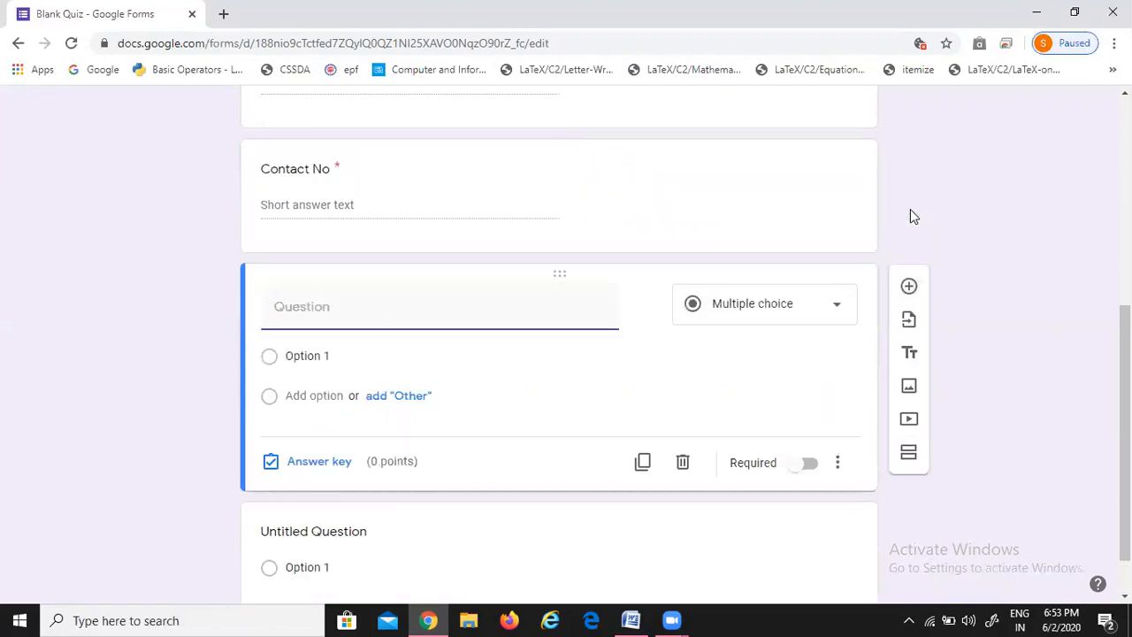
pyautogui.write('Institiu')
pyautogui.press('BackSpace')
pyautogui.write('ute Name')
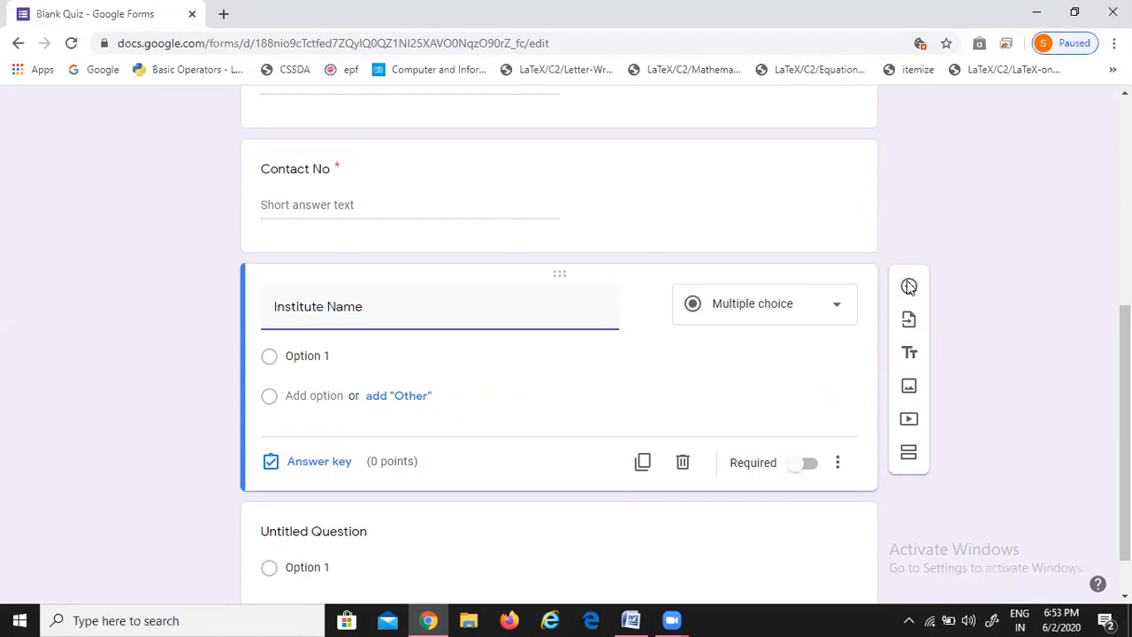
pyautogui.click(803, 435)
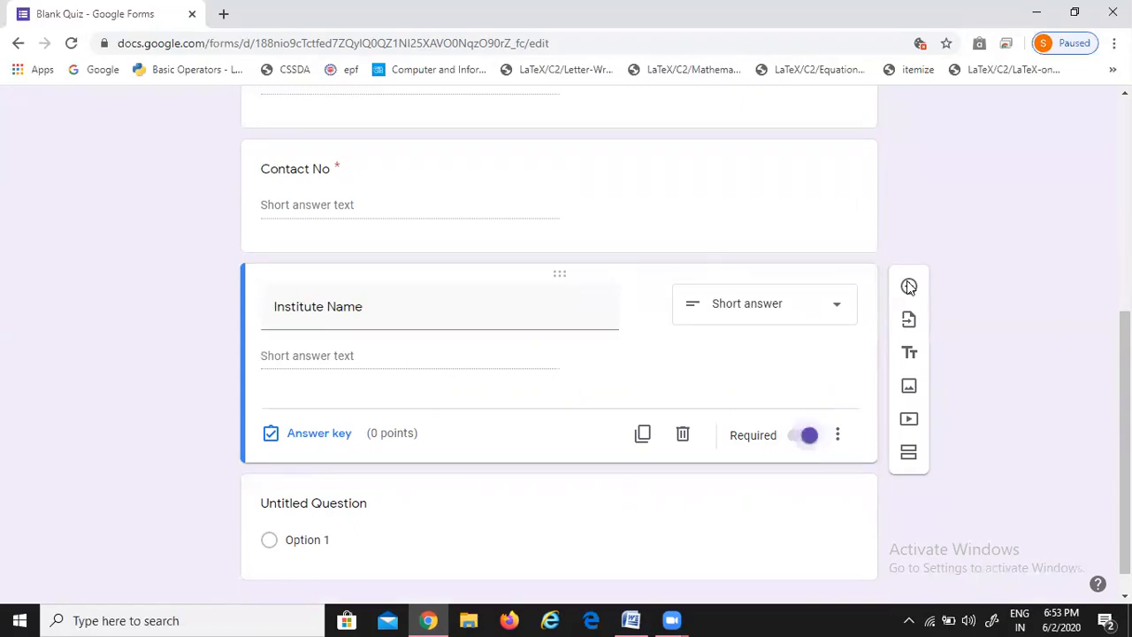
pyautogui.click(909, 286)
pyautogui.write('City')
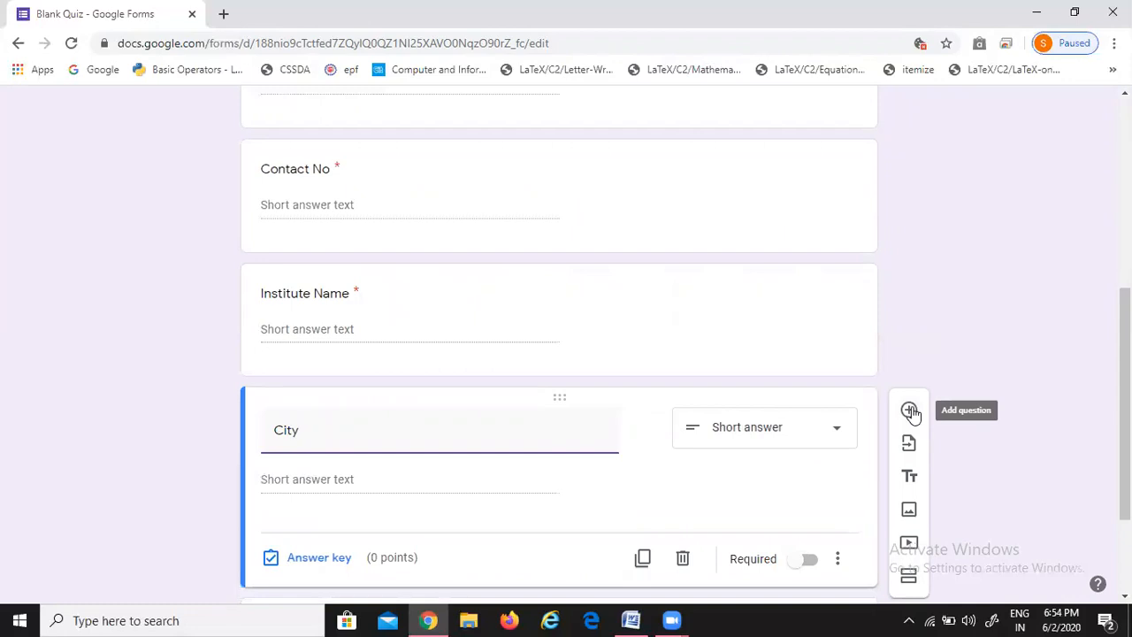
# Make the 'City' question required
pyautogui.click(910, 410)
pyautogui.click(304, 392)
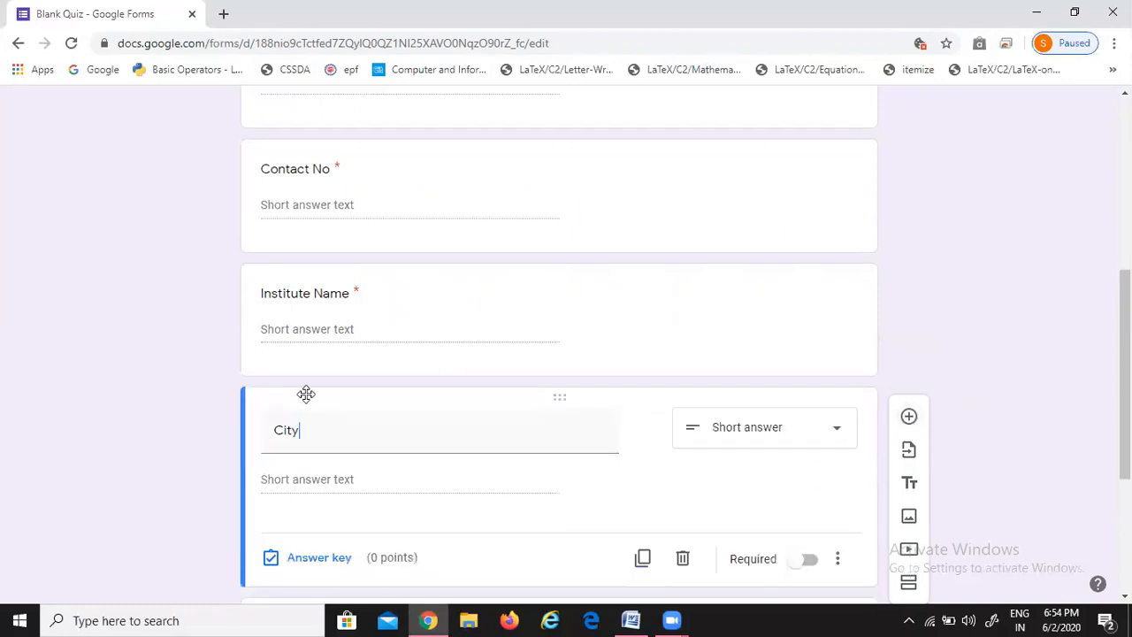
pyautogui.scroll(-3, 593, 427)
pyautogui.click(802, 287)
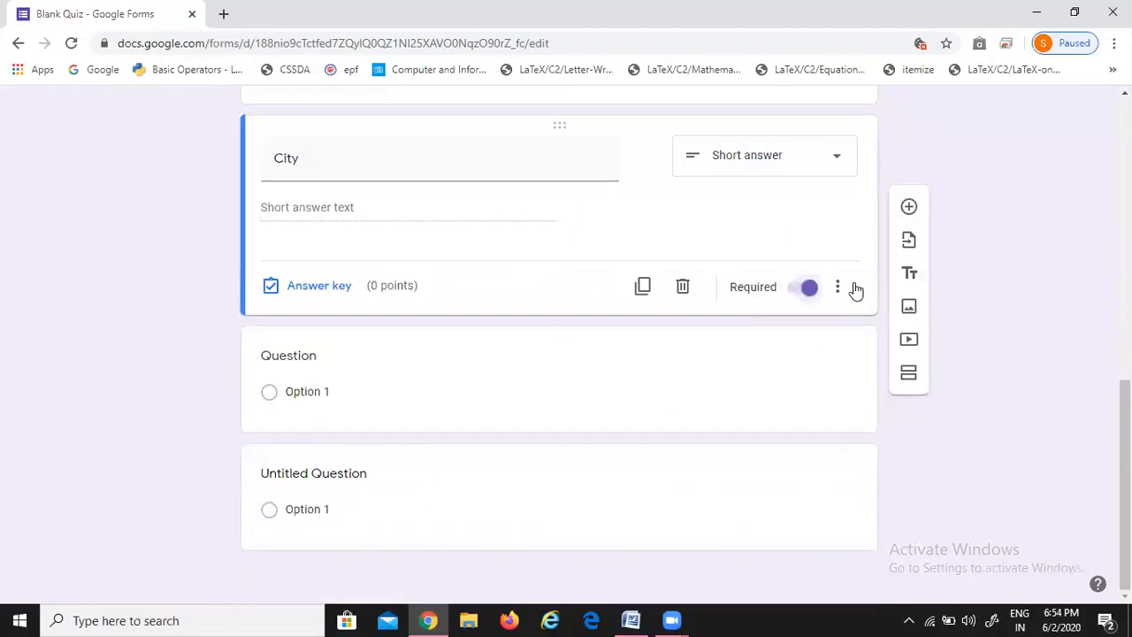
# Title the next question 'State' and make it required
pyautogui.click(327, 394)
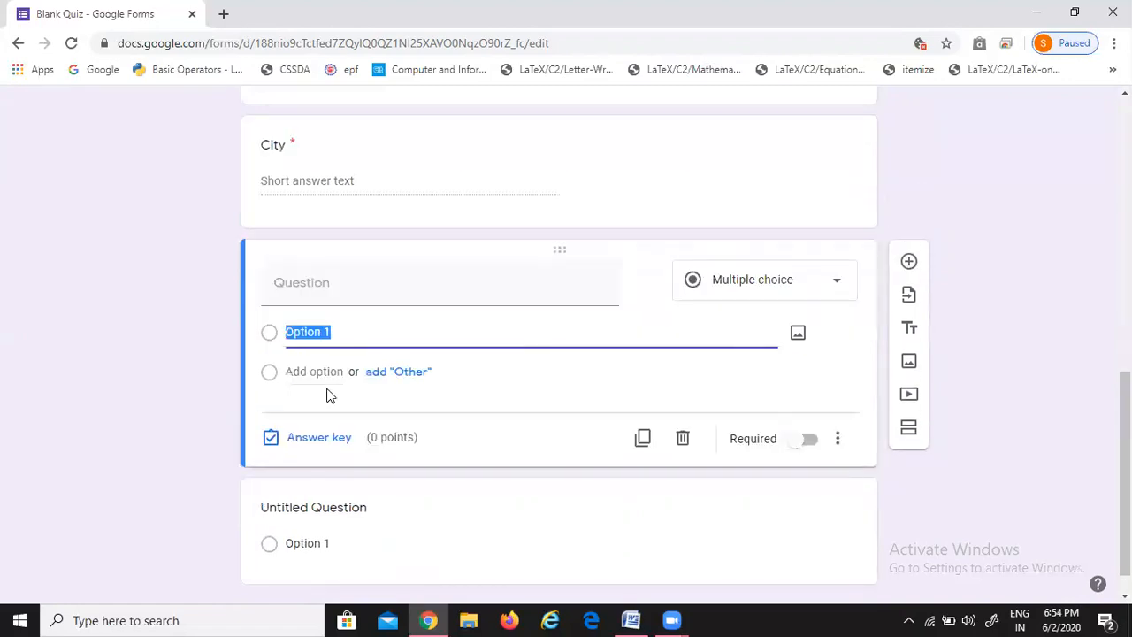
pyautogui.click(338, 283)
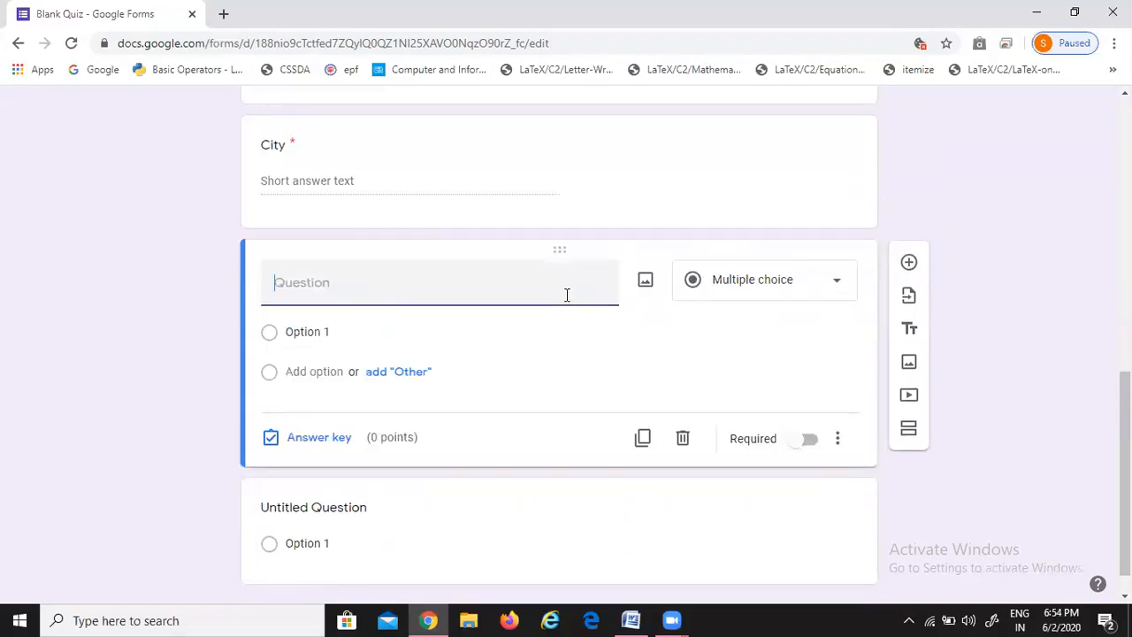
pyautogui.write('State')
pyautogui.click(803, 412)
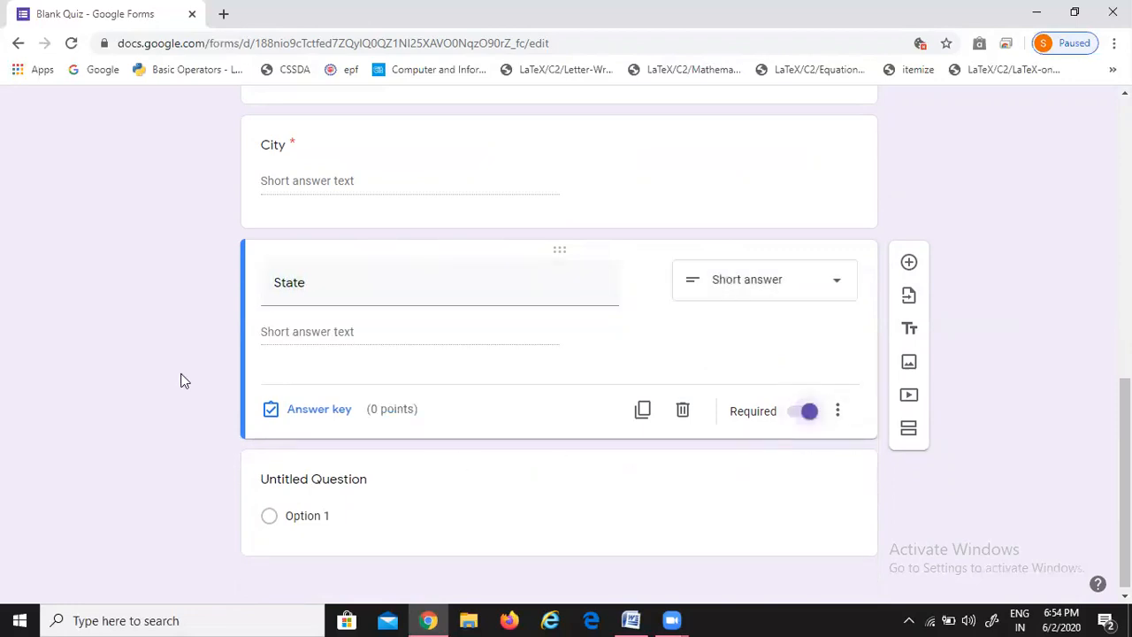
# Add a required short-answer 'Qualification' question and delete the leftover untitled question
pyautogui.click(908, 262)
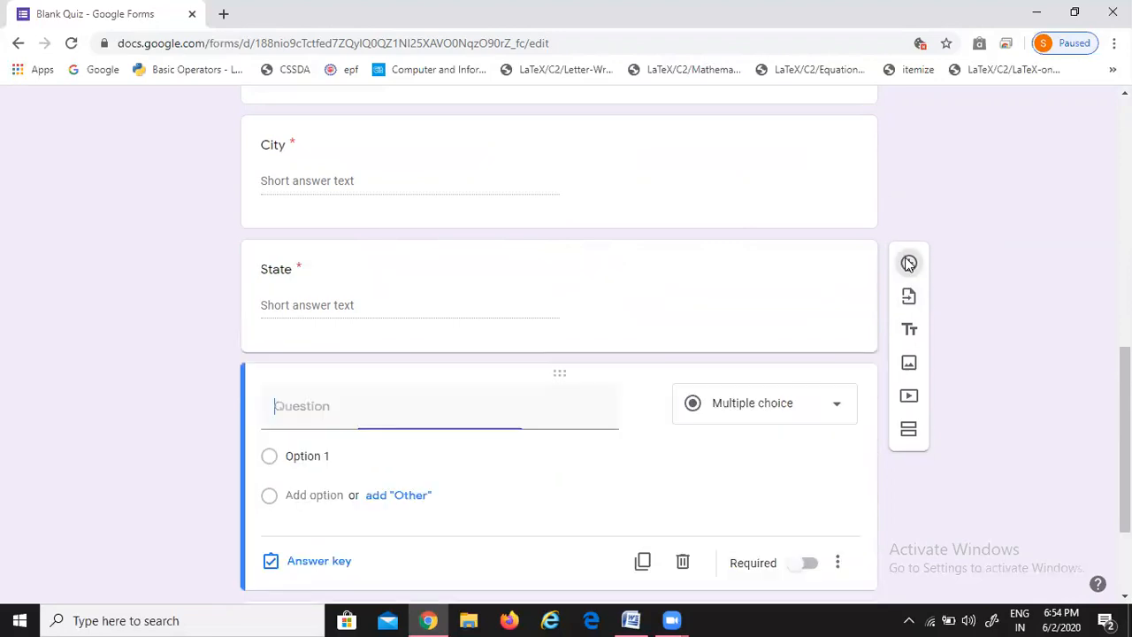
pyautogui.write('Qualification')
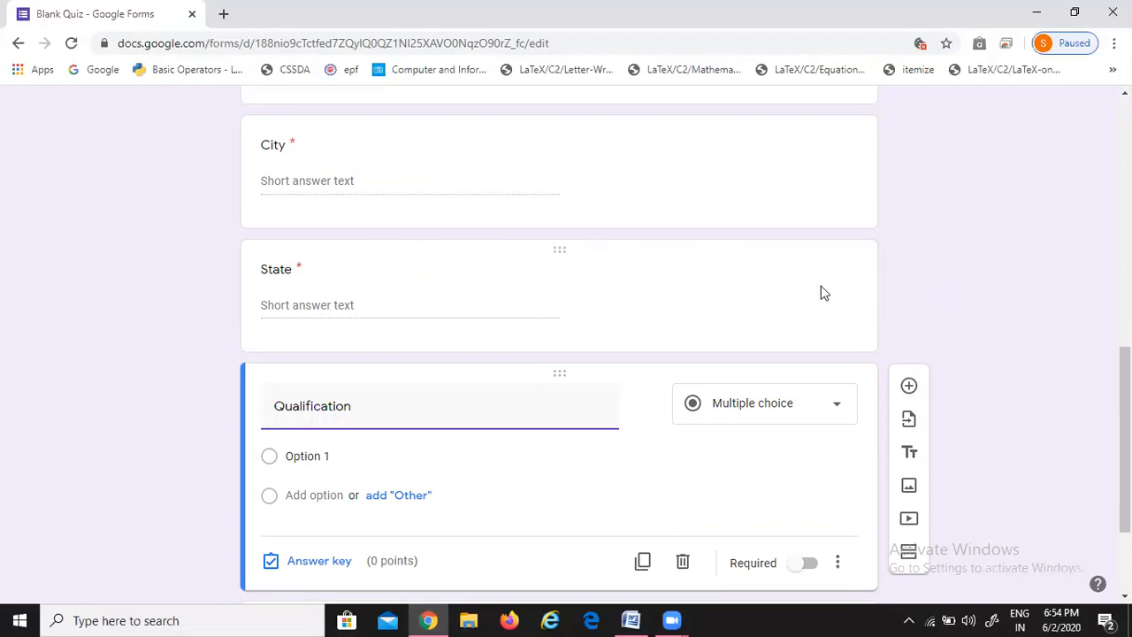
pyautogui.scroll(-2, 822, 293)
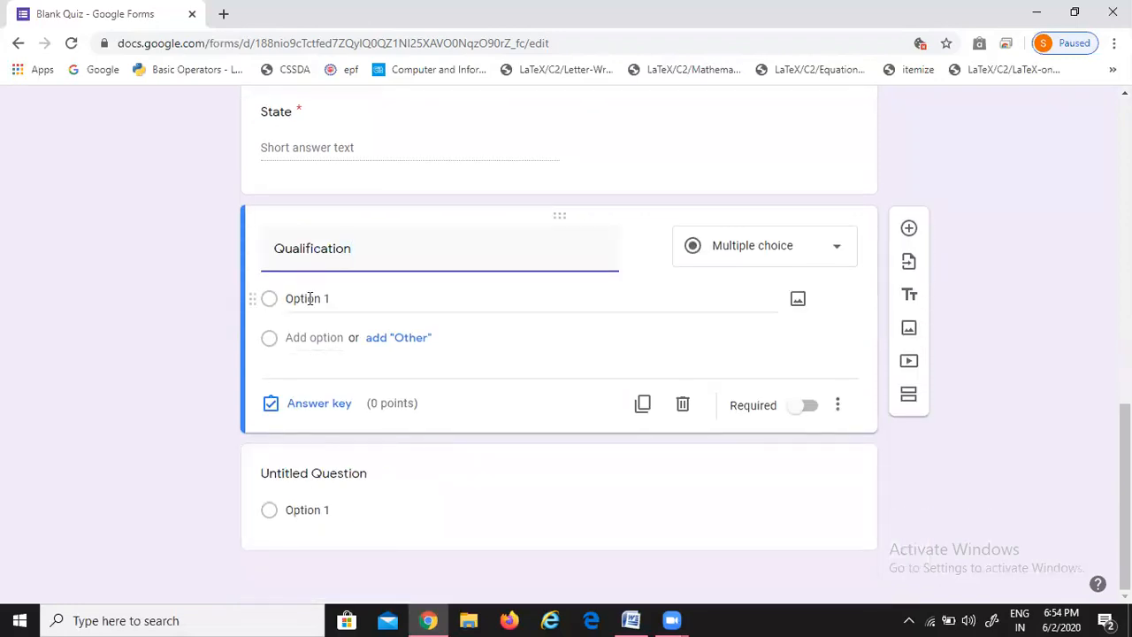
pyautogui.click(771, 254)
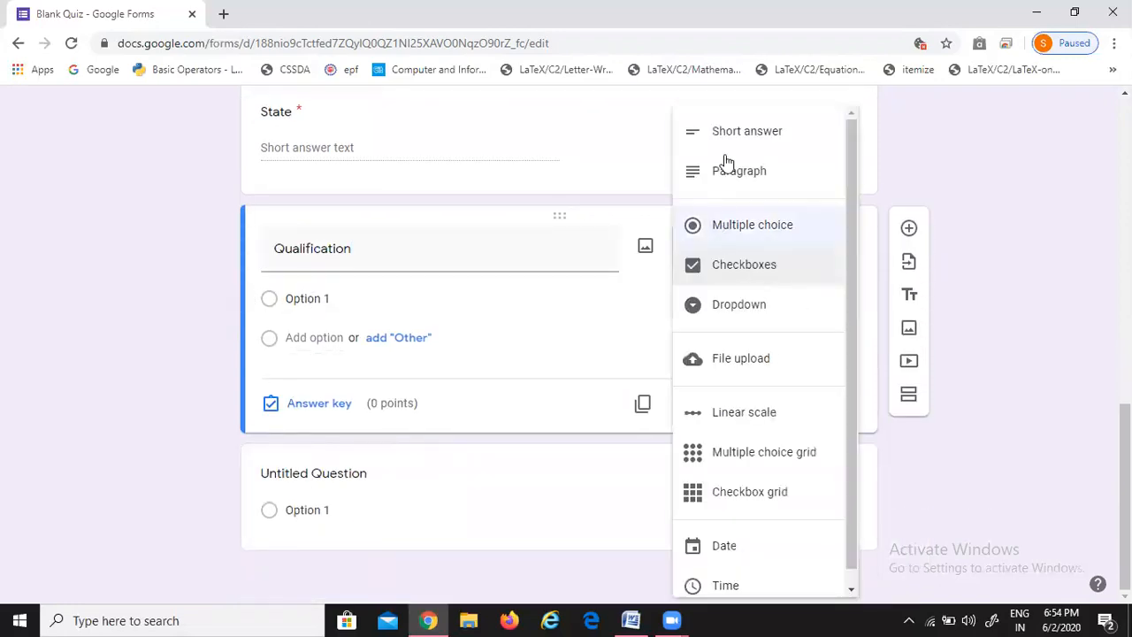
pyautogui.click(753, 137)
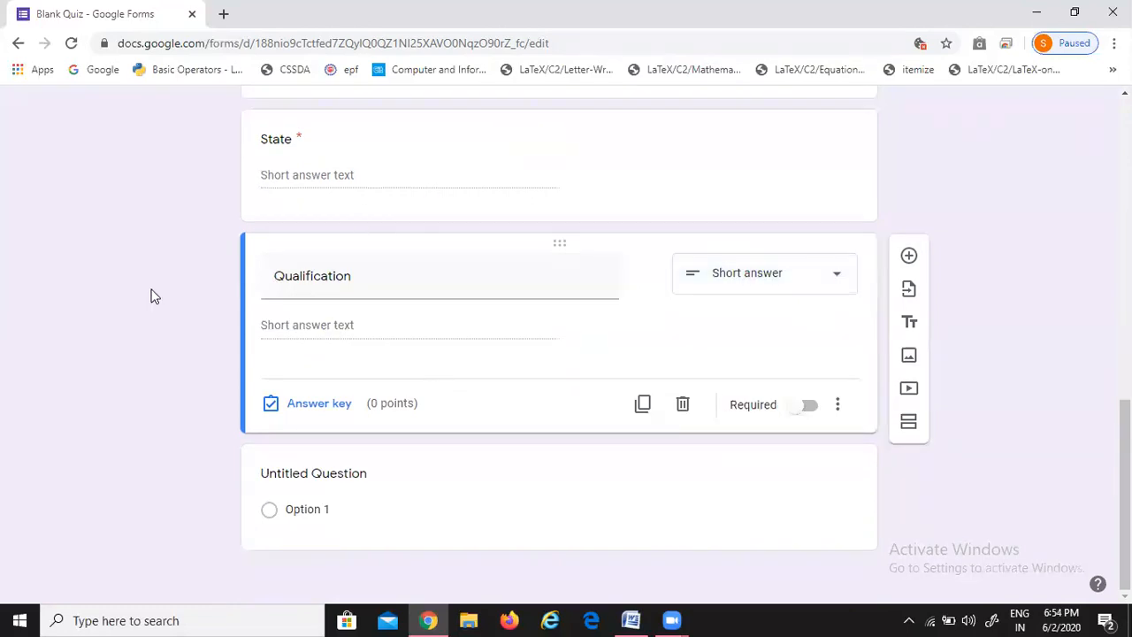
pyautogui.click(563, 454)
pyautogui.click(681, 528)
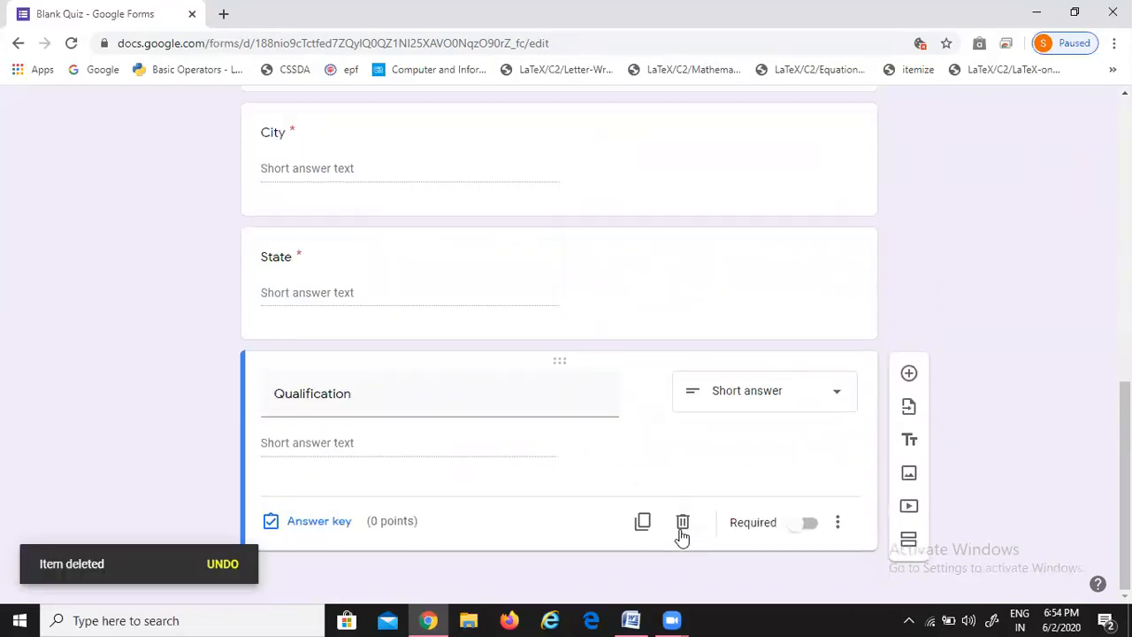
pyautogui.click(807, 523)
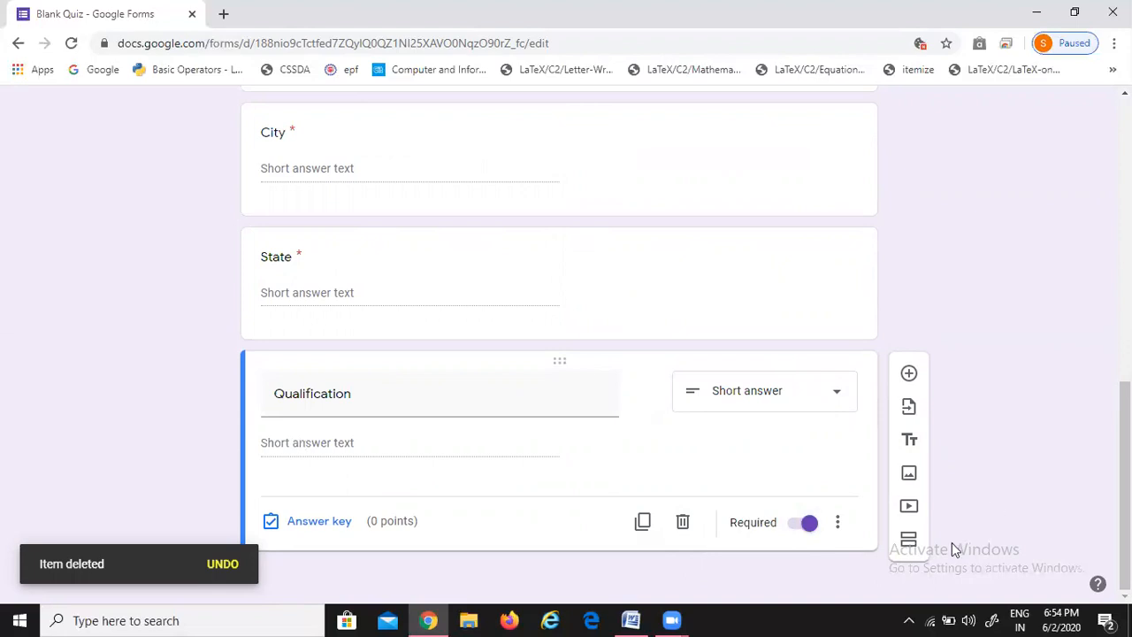
# Add a new section named 'Quiz' containing a blank question
pyautogui.click(911, 546)
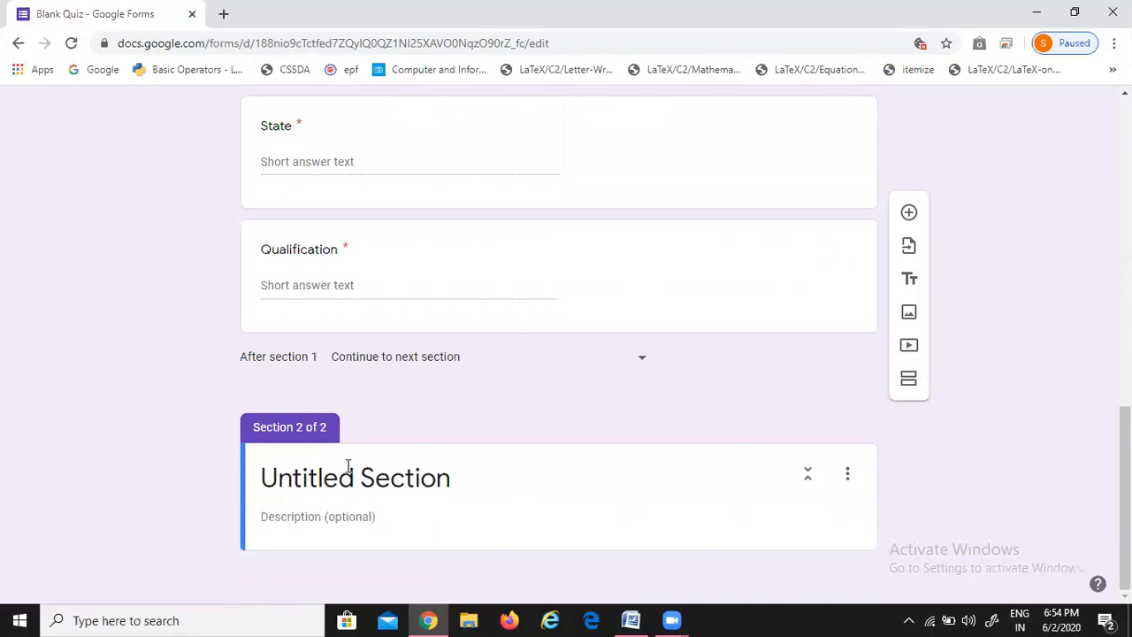
pyautogui.click(347, 466)
pyautogui.write('Quiz')
pyautogui.click(109, 462)
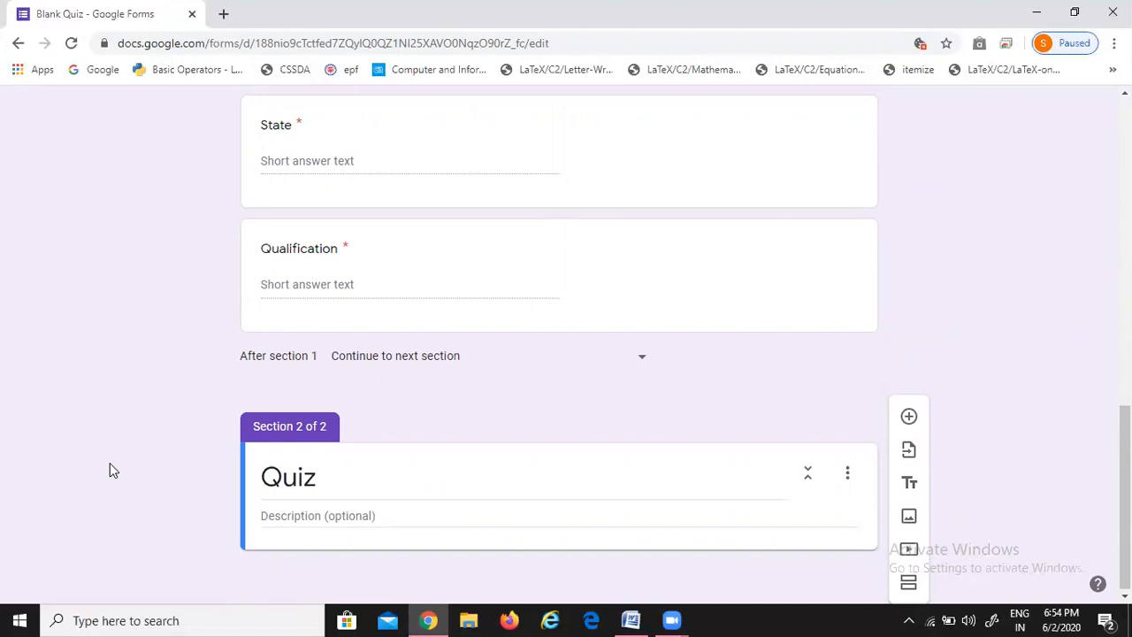
pyautogui.click(910, 417)
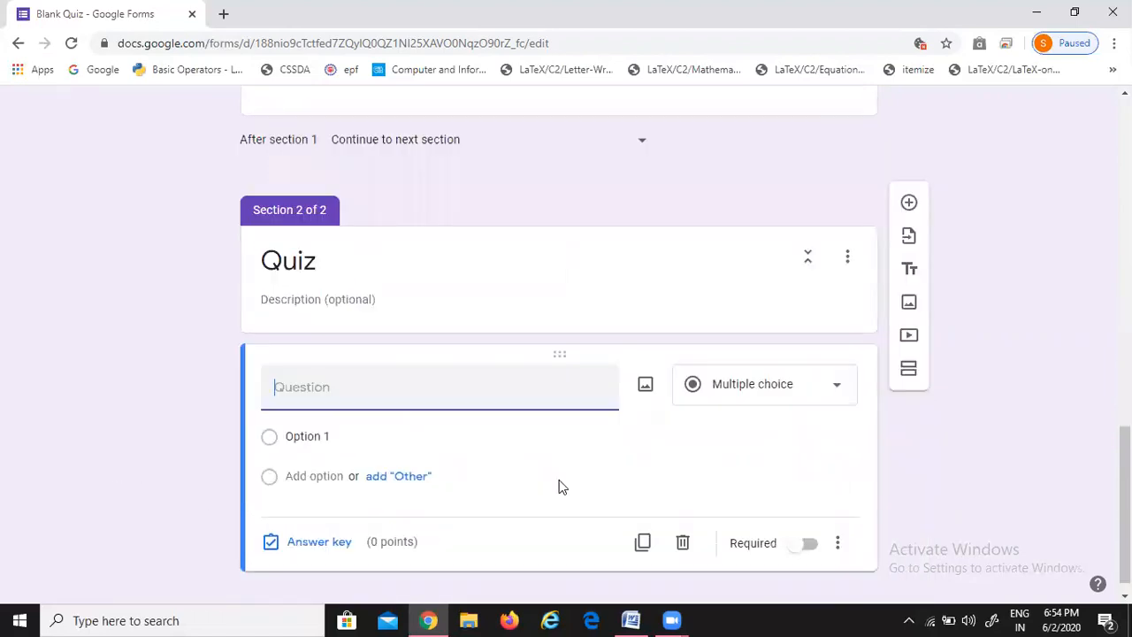
# Copy the 'Full Form of HDD' material from Word, keeping multiple choice with 'Hard Disk Drive' first
pyautogui.click(630, 620)
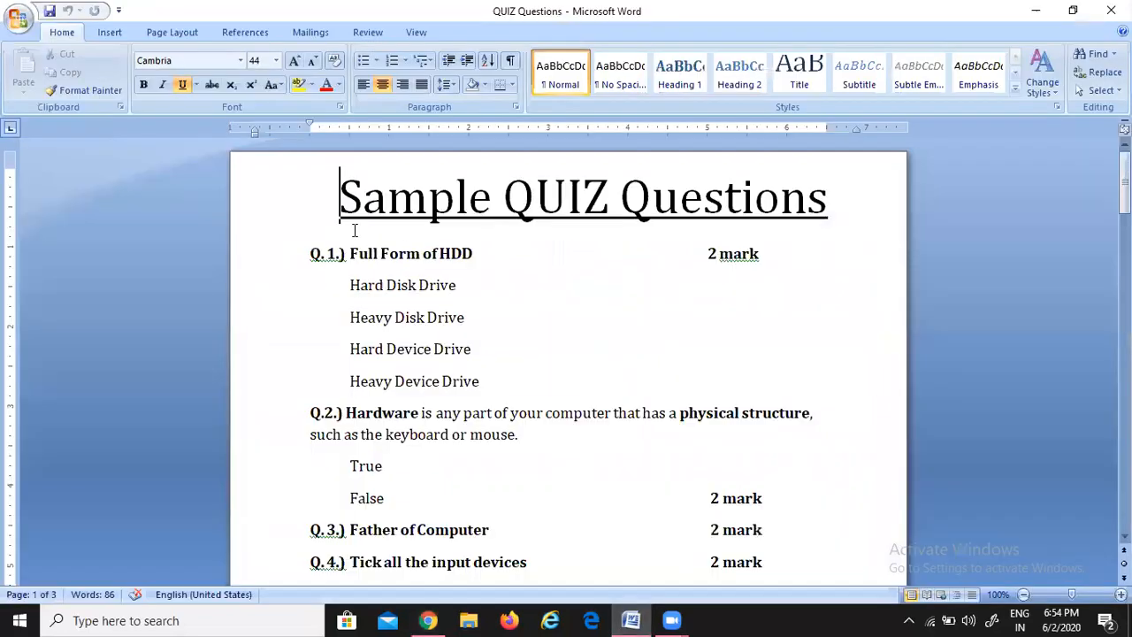
pyautogui.moveTo(351, 254); pyautogui.dragTo(455, 251)
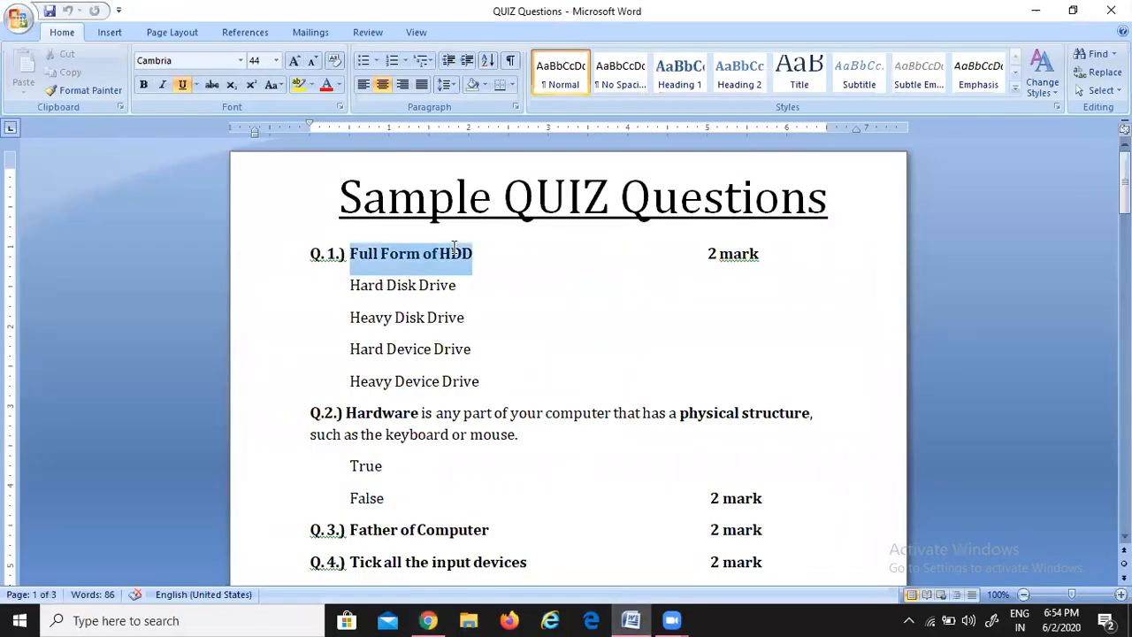
pyautogui.hotkey('ctrl', 'c')
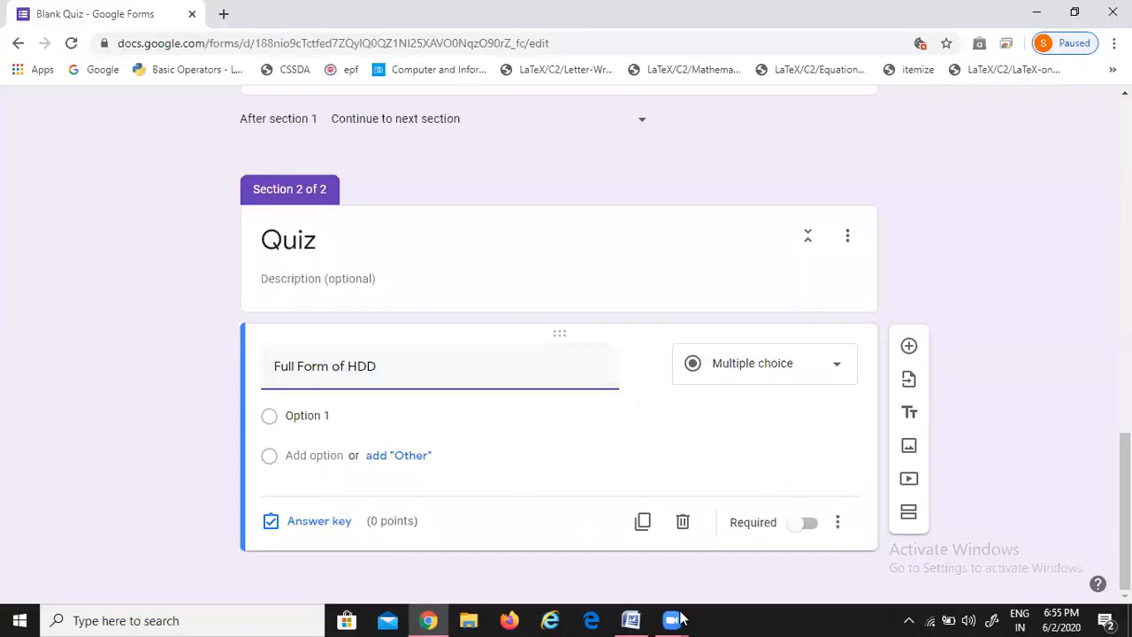
pyautogui.click(831, 363)
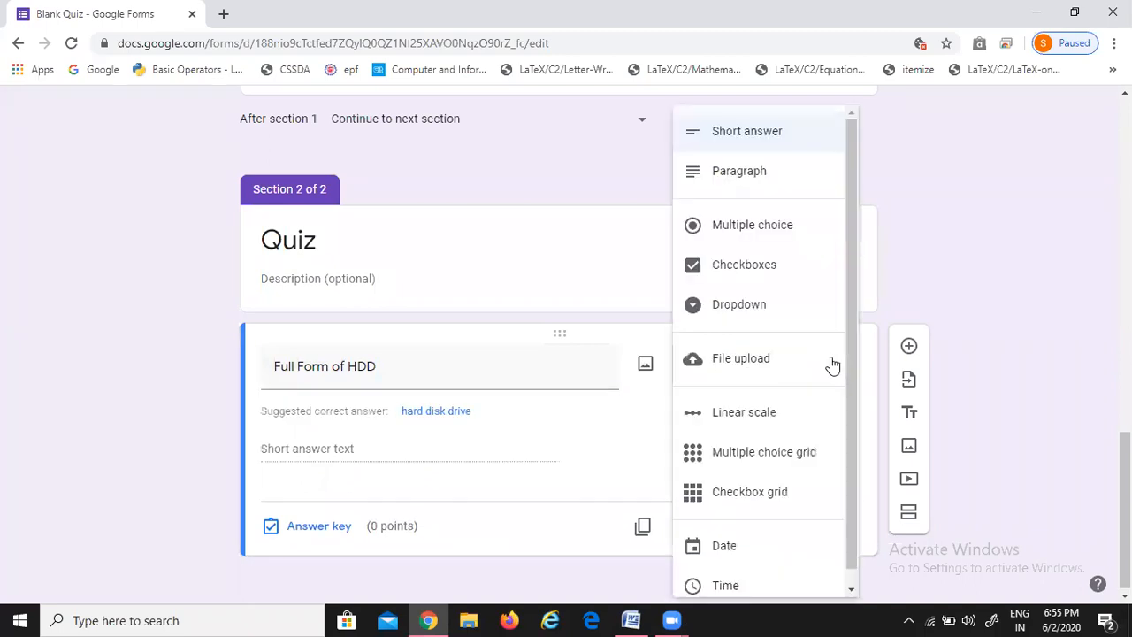
pyautogui.click(741, 227)
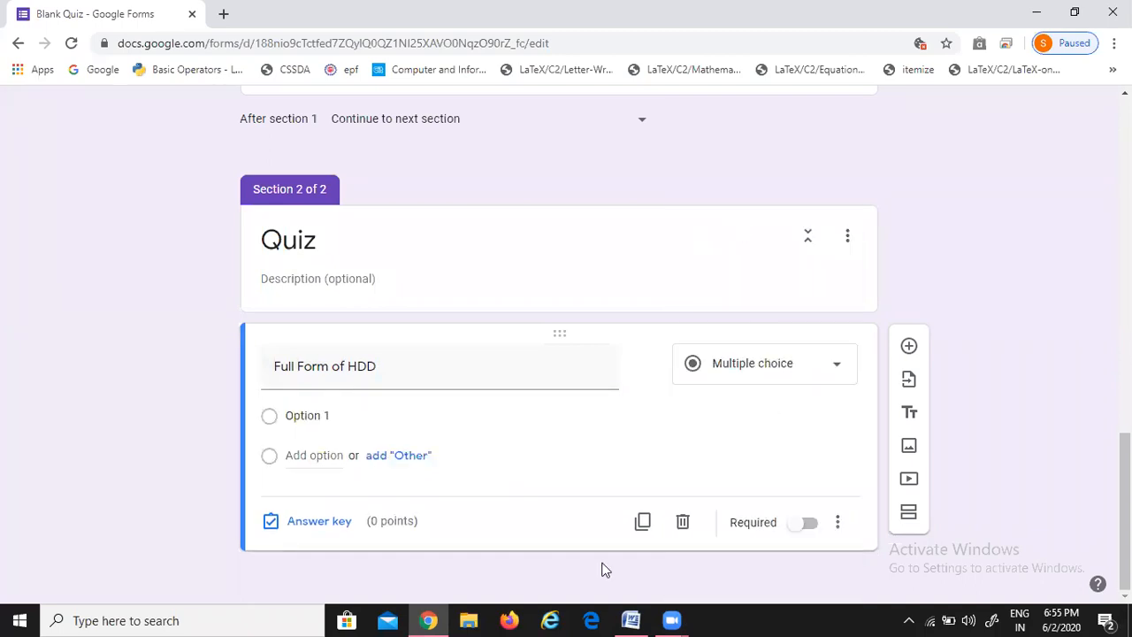
pyautogui.click(631, 620)
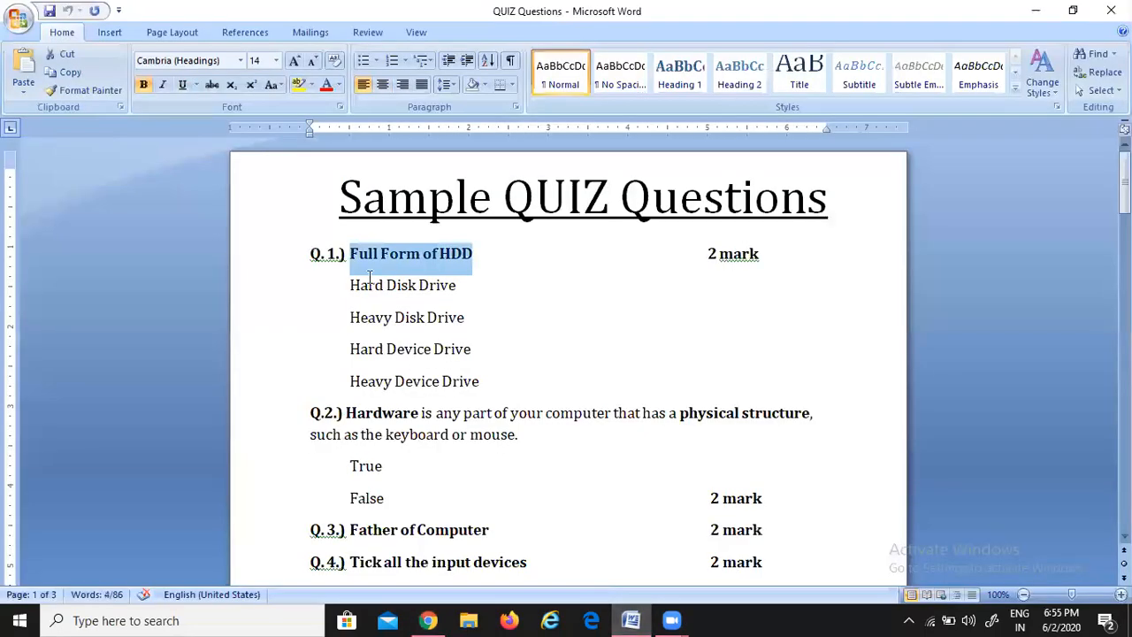
pyautogui.hotkey('alt', 'Tab')
pyautogui.click(338, 412)
pyautogui.hotkey('ctrl', 'v')
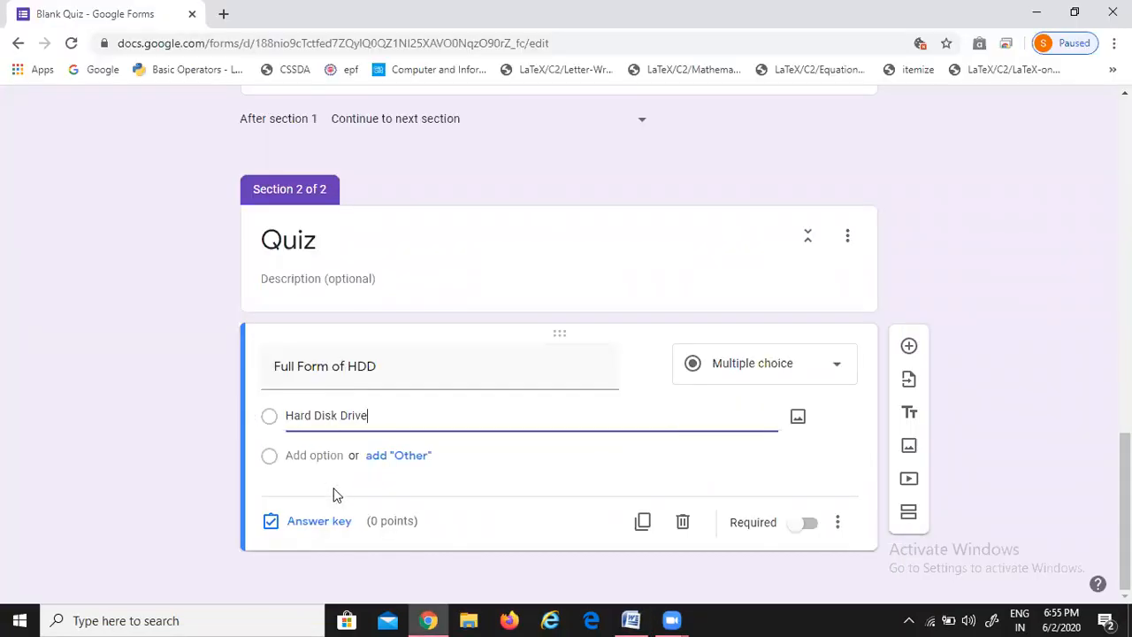
# Paste 'Heavy Disk Drive' and 'Hard Device Drive' from Word as the next options
pyautogui.click(396, 456)
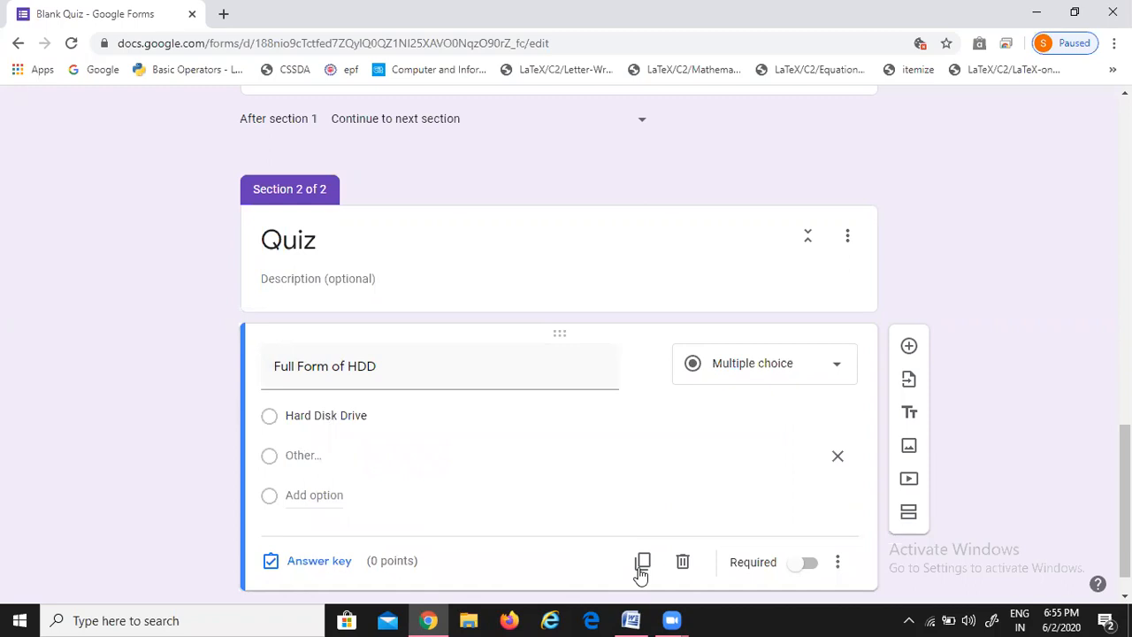
pyautogui.hotkey('alt', 'Tab')
pyautogui.hotkey('alt', 'Tab')
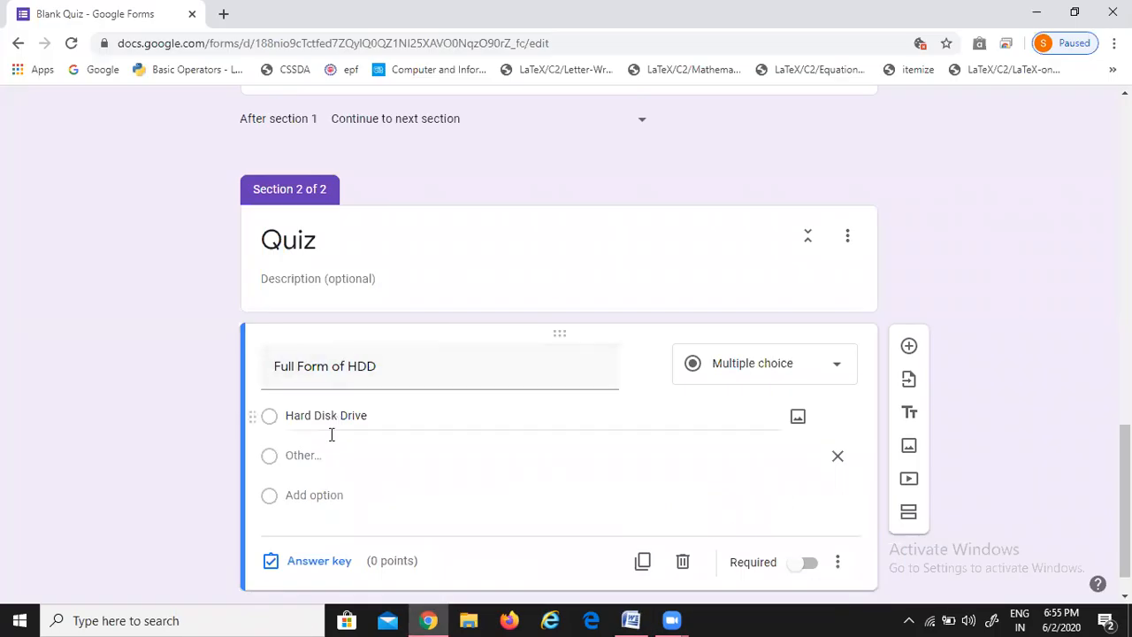
pyautogui.click(323, 496)
pyautogui.hotkey('ctrl', 'v')
pyautogui.hotkey('alt', 'Tab')
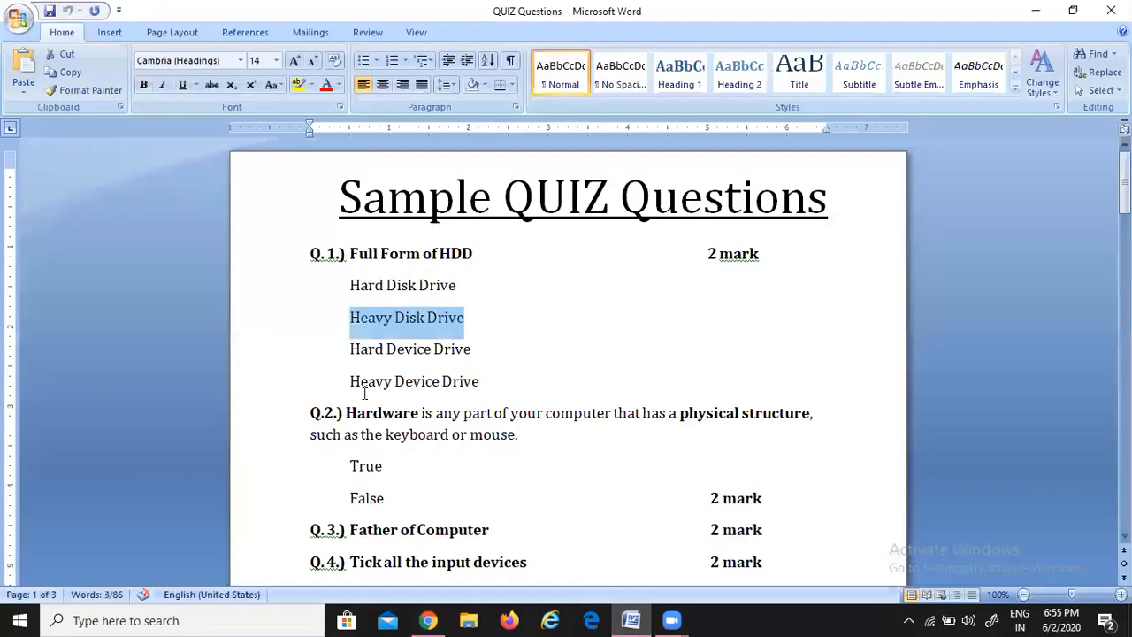
pyautogui.moveTo(351, 349); pyautogui.dragTo(474, 343)
pyautogui.hotkey('ctrl', 'c')
pyautogui.hotkey('alt', 'Tab')
pyautogui.click(314, 535)
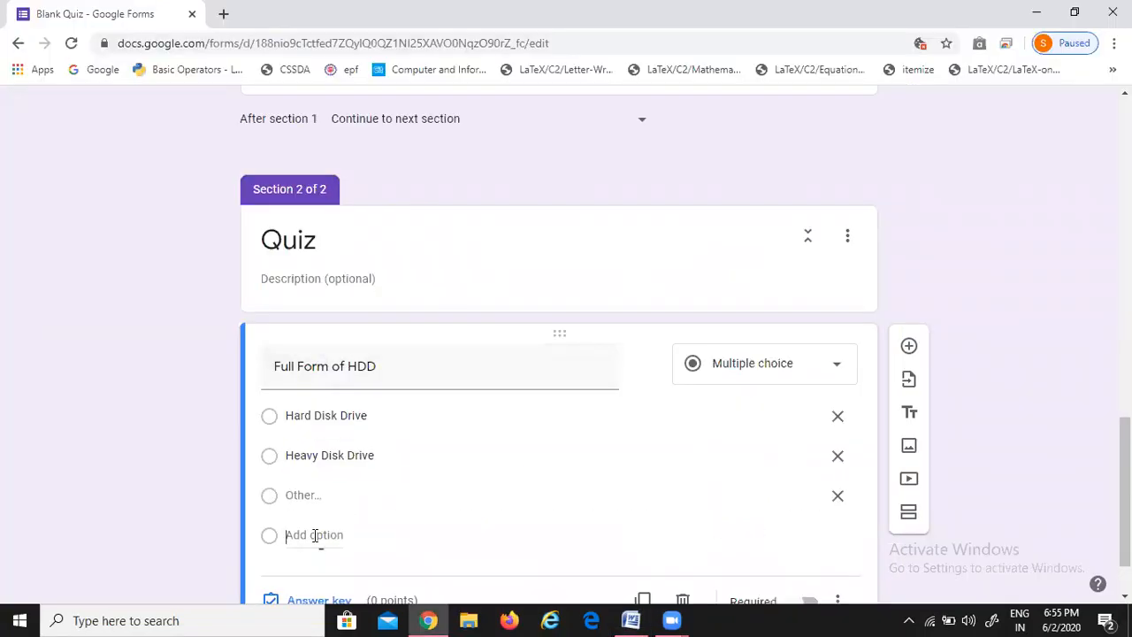
pyautogui.hotkey('ctrl', 'v')
# Copy 'Heavy Device Drive' from Word and paste it as the fourth option
pyautogui.scroll(-2, 344, 533)
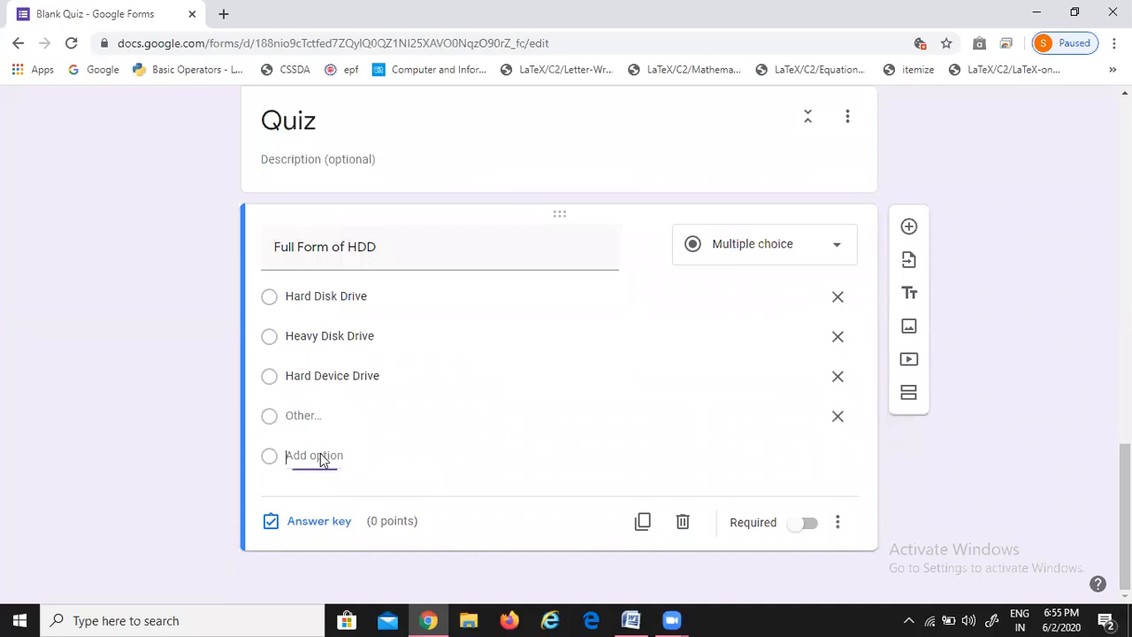
pyautogui.hotkey('alt', 'Tab')
pyautogui.click(353, 380)
pyautogui.moveTo(394, 381); pyautogui.dragTo(482, 381)
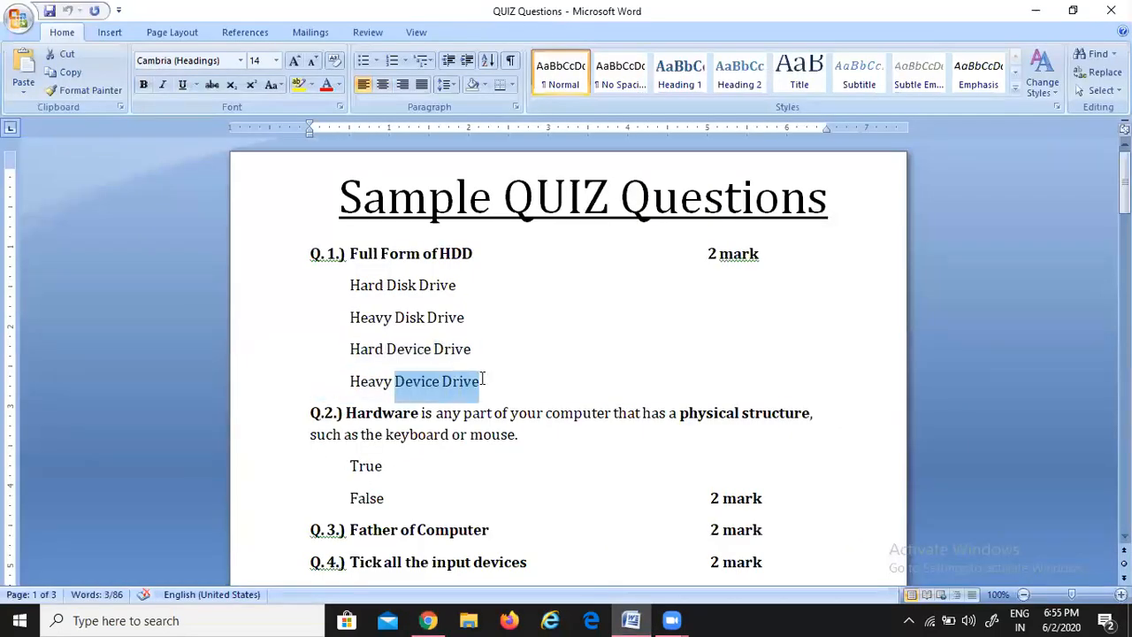
pyautogui.moveTo(354, 382); pyautogui.dragTo(472, 381)
pyautogui.hotkey('ctrl', 'c')
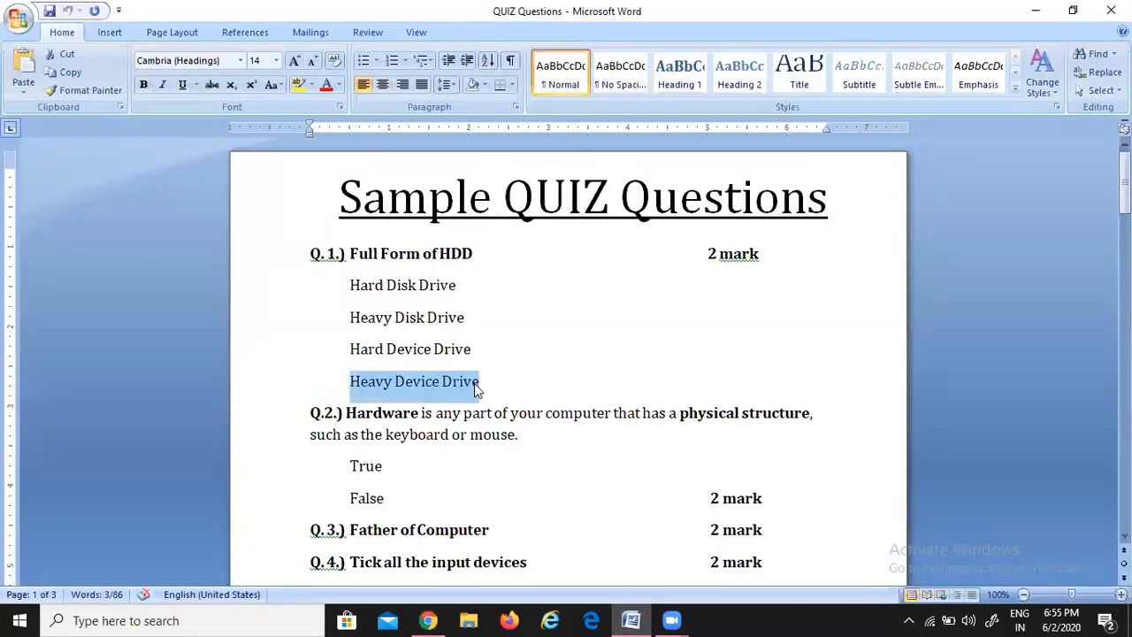
pyautogui.hotkey('alt', 'Tab')
pyautogui.hotkey('ctrl', 'v')
pyautogui.click(189, 437)
pyautogui.scroll(-1, 190, 437)
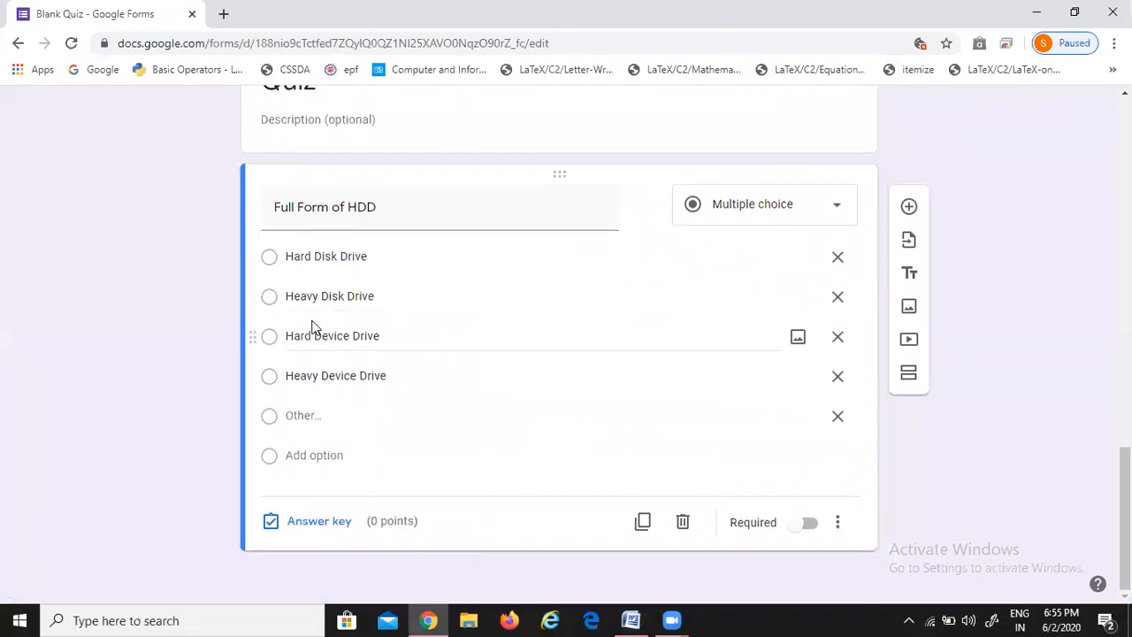
# Key 'Hard Disk Drive' as the correct HDD answer, worth 1 point
pyautogui.click(304, 528)
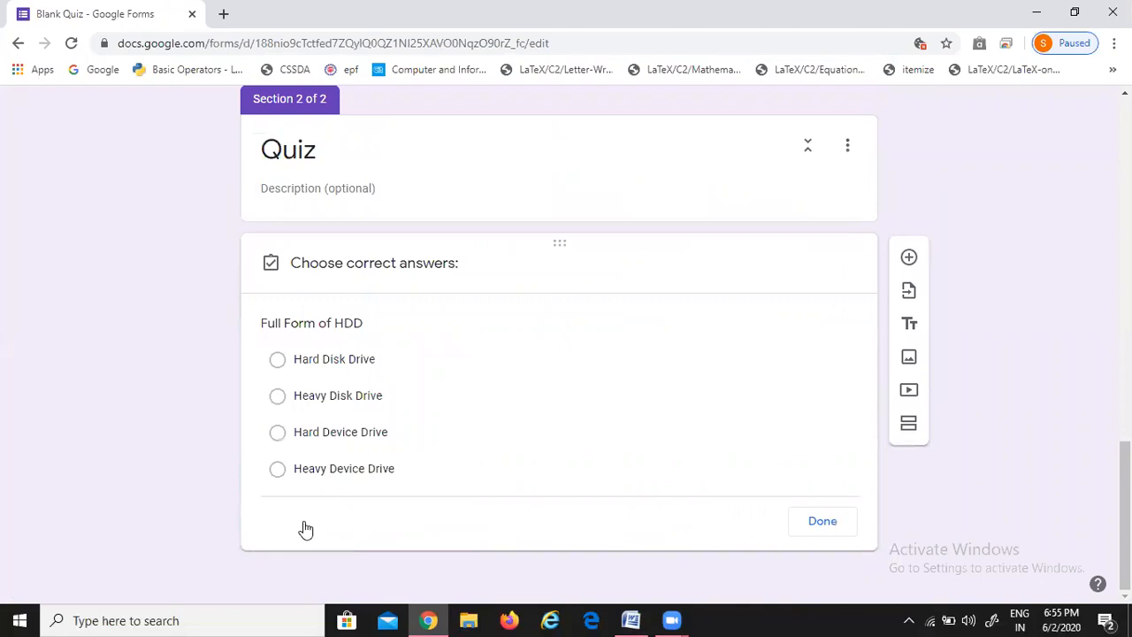
pyautogui.click(279, 365)
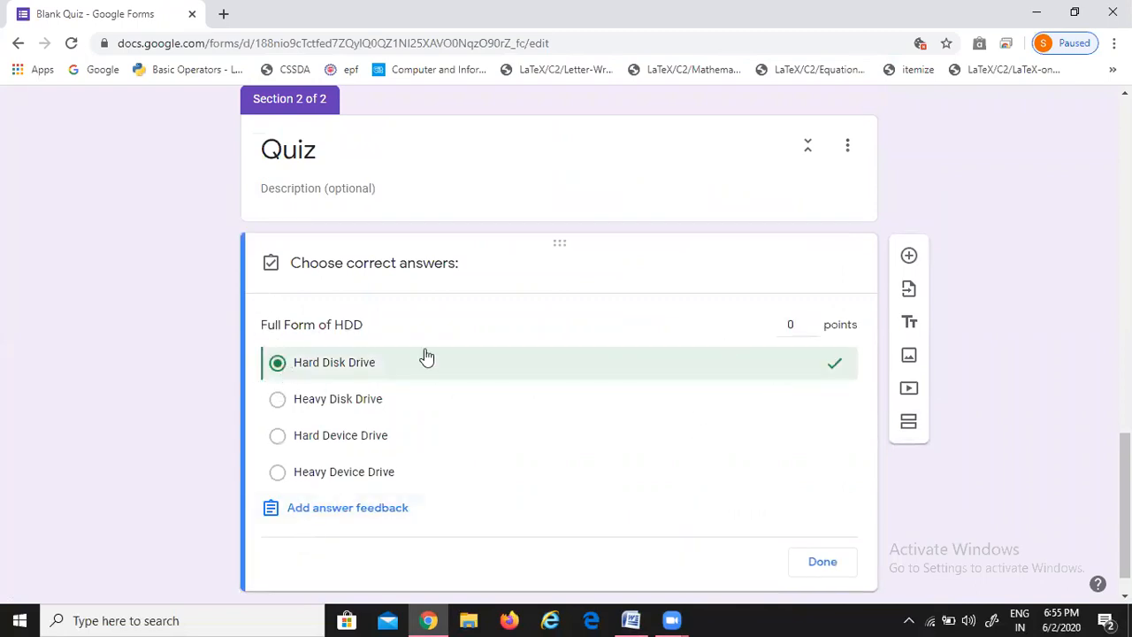
pyautogui.click(811, 320)
pyautogui.click(817, 560)
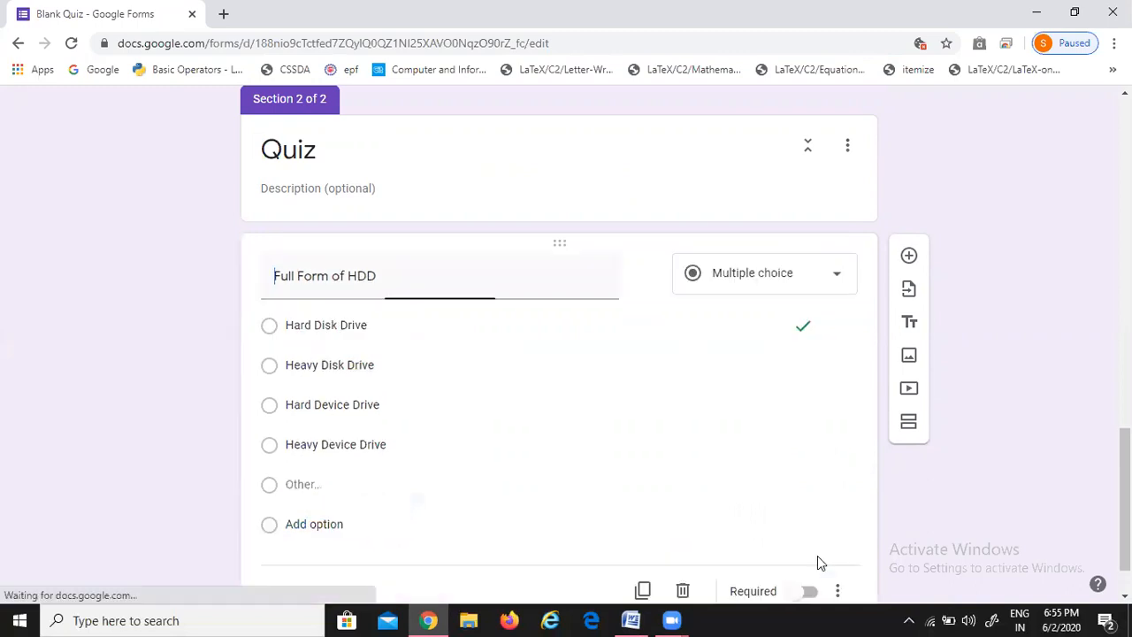
pyautogui.click(908, 255)
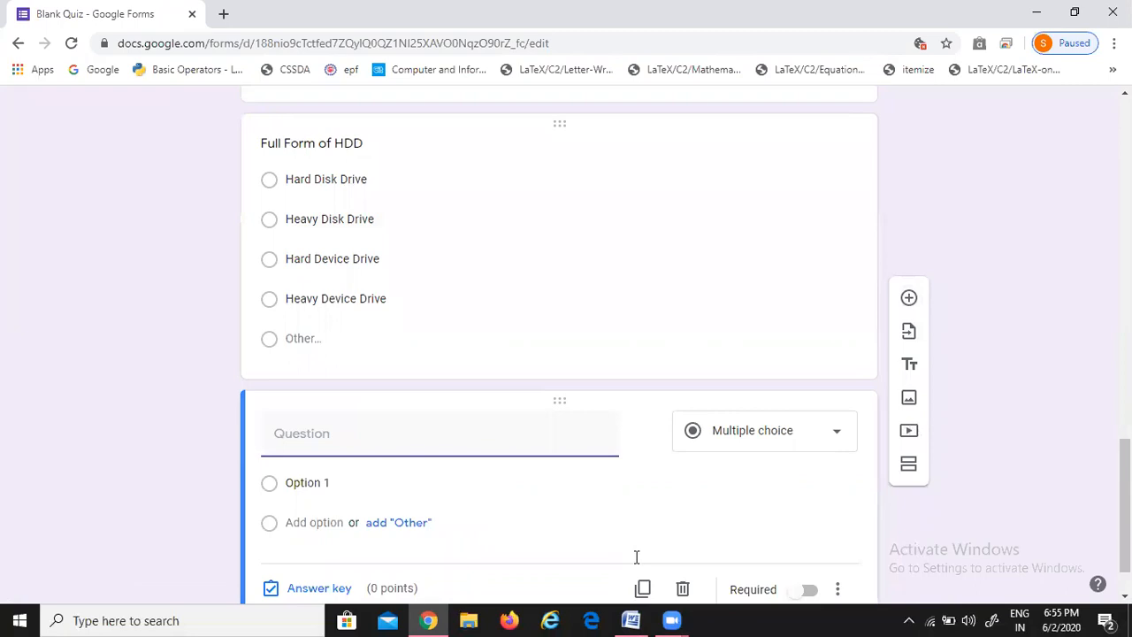
# Paste the hardware sentence from Word as the new question and trim stray characters
pyautogui.click(631, 620)
pyautogui.moveTo(339, 412); pyautogui.dragTo(514, 434)
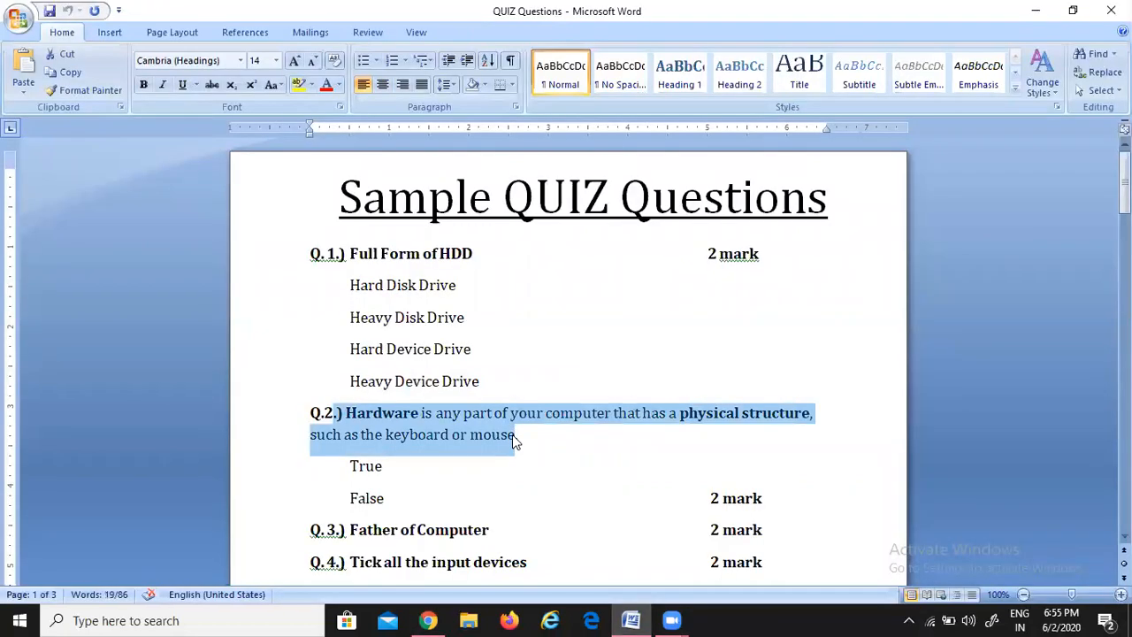
pyautogui.click(428, 620)
pyautogui.scroll(-1, 376, 364)
pyautogui.click(313, 380)
pyautogui.hotkey('ctrl', 'v')
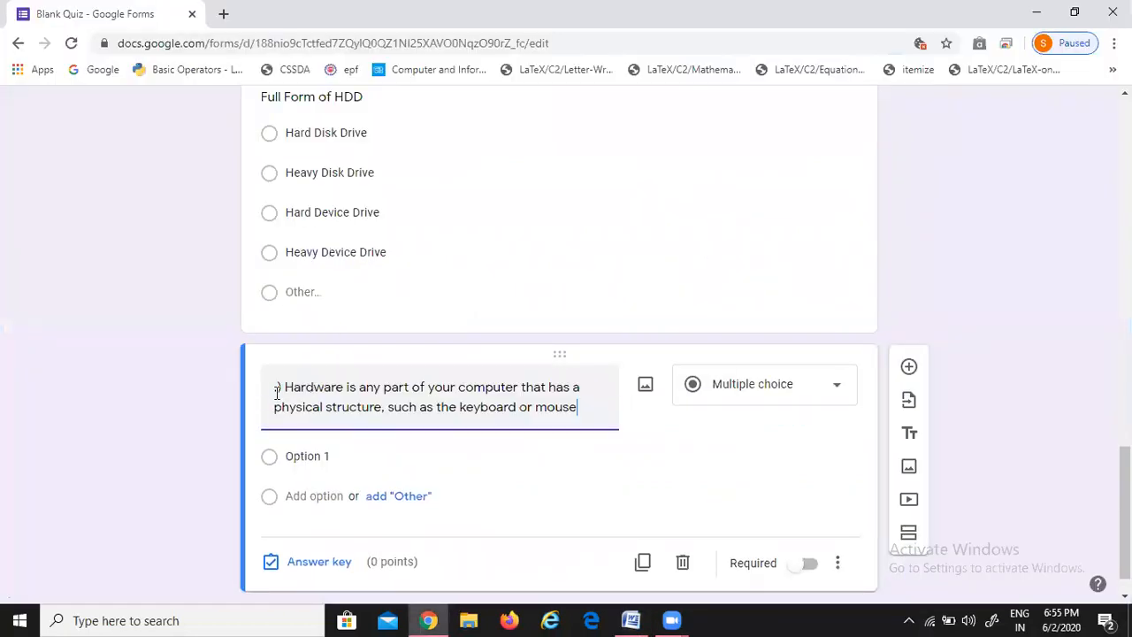
pyautogui.moveTo(287, 387); pyautogui.dragTo(249, 391)
pyautogui.press('BackSpace')
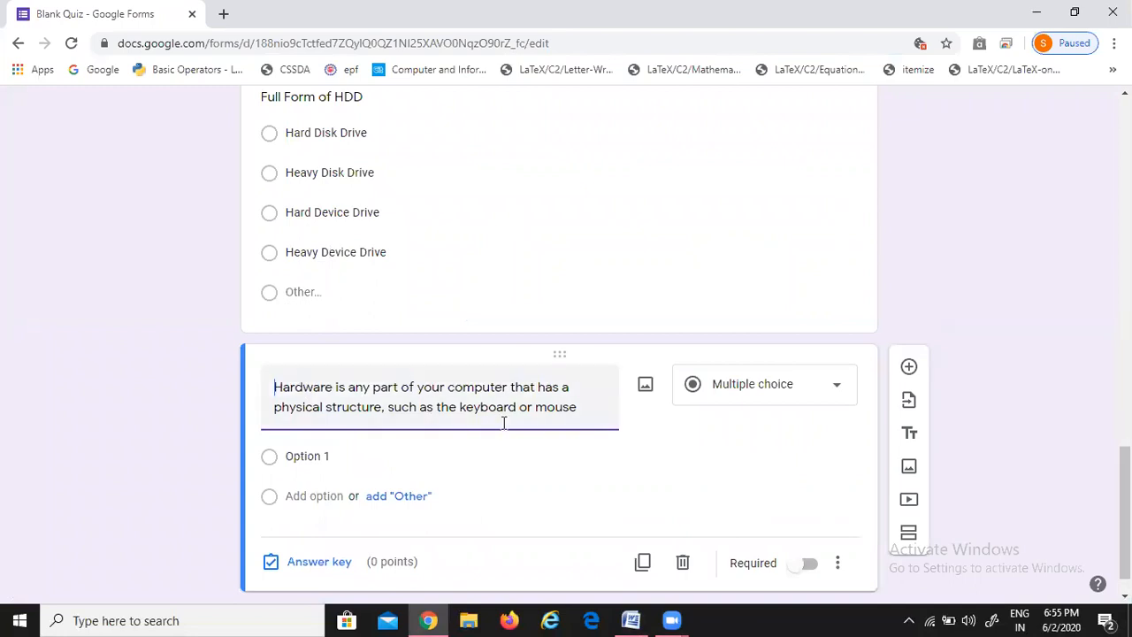
# Give the hardware question the options 'True' and 'False'
pyautogui.click(313, 456)
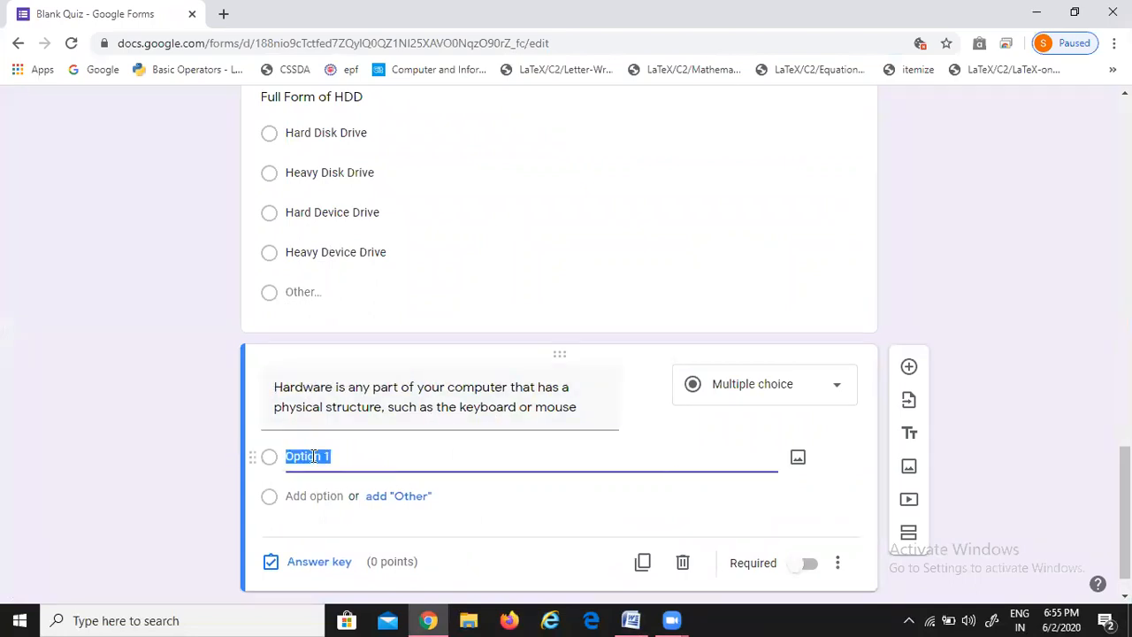
pyautogui.write('True')
pyautogui.click(402, 516)
pyautogui.click(329, 555)
pyautogui.write('F')
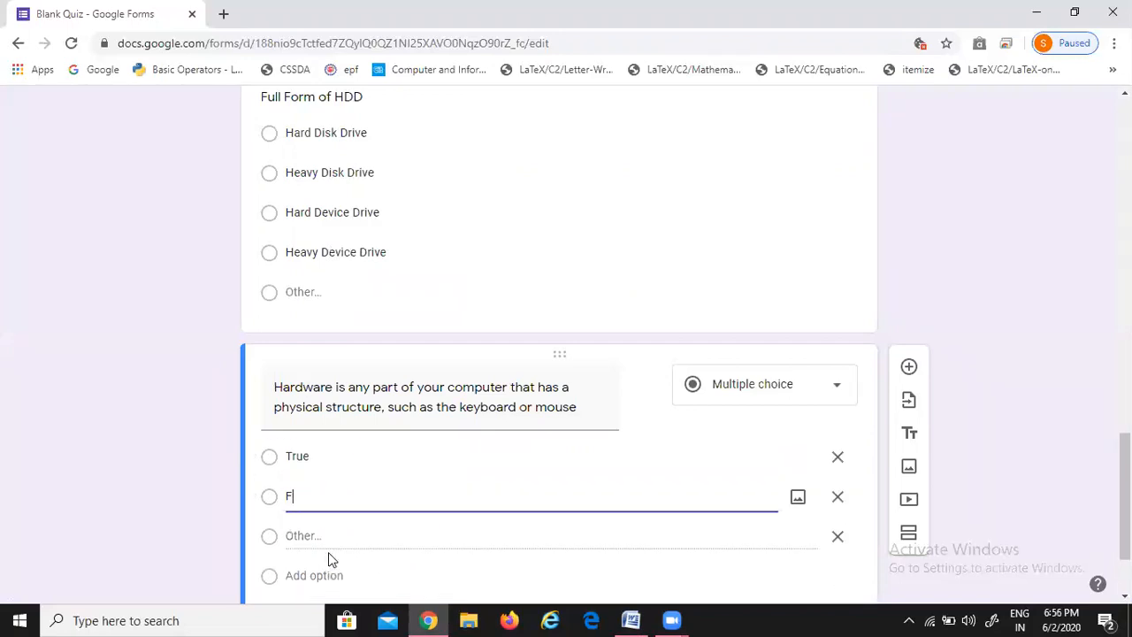
pyautogui.write('alse')
pyautogui.click(26, 437)
pyautogui.scroll(-2, 46, 425)
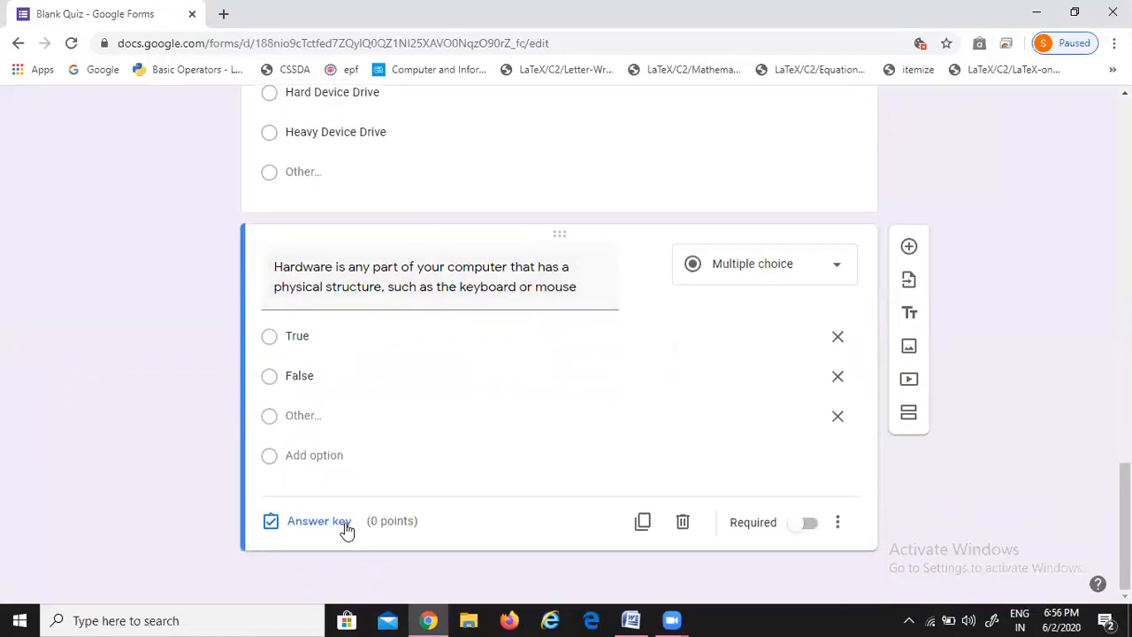
# Key 'True' as the correct answer, worth 2 points
pyautogui.click(318, 521)
pyautogui.click(287, 397)
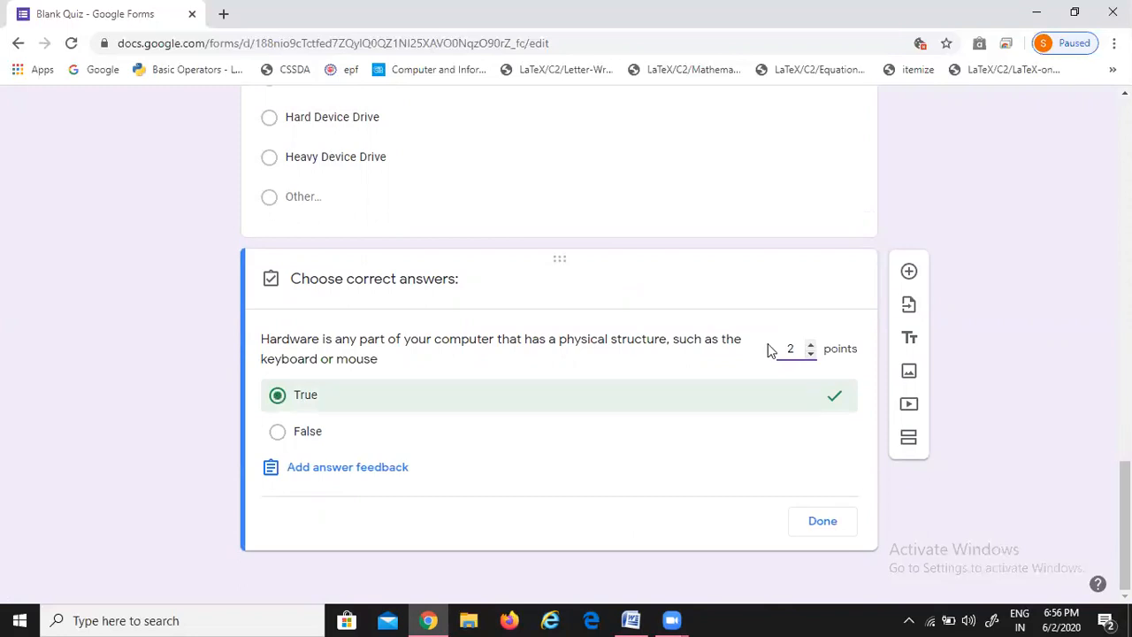
pyautogui.click(824, 522)
pyautogui.click(909, 248)
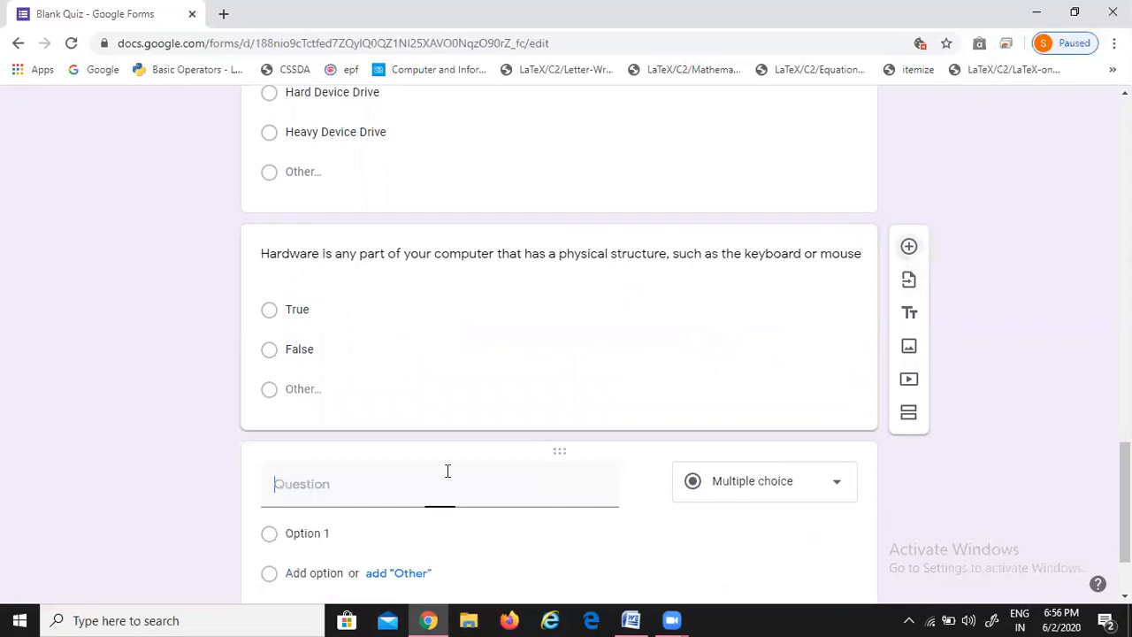
# Copy 'Father of Computer' from Word and paste it as the question title
pyautogui.hotkey('alt', 'Tab')
pyautogui.moveTo(351, 409); pyautogui.dragTo(494, 414)
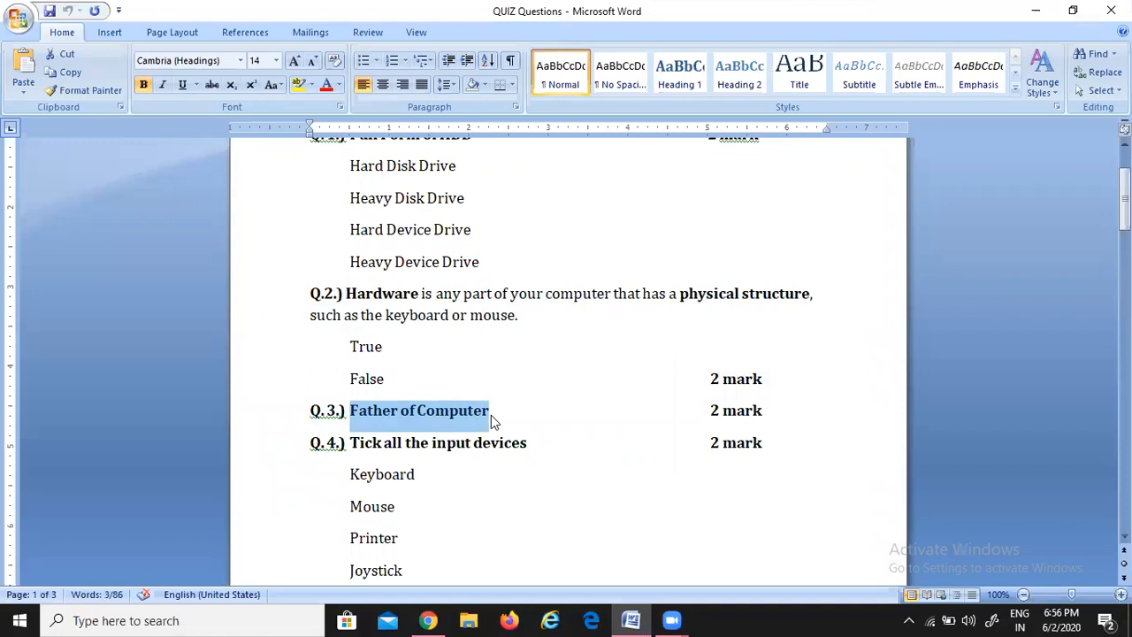
pyautogui.hotkey('ctrl', 'c')
pyautogui.hotkey('alt', 'Tab')
pyautogui.click(303, 474)
pyautogui.hotkey('ctrl', 'v')
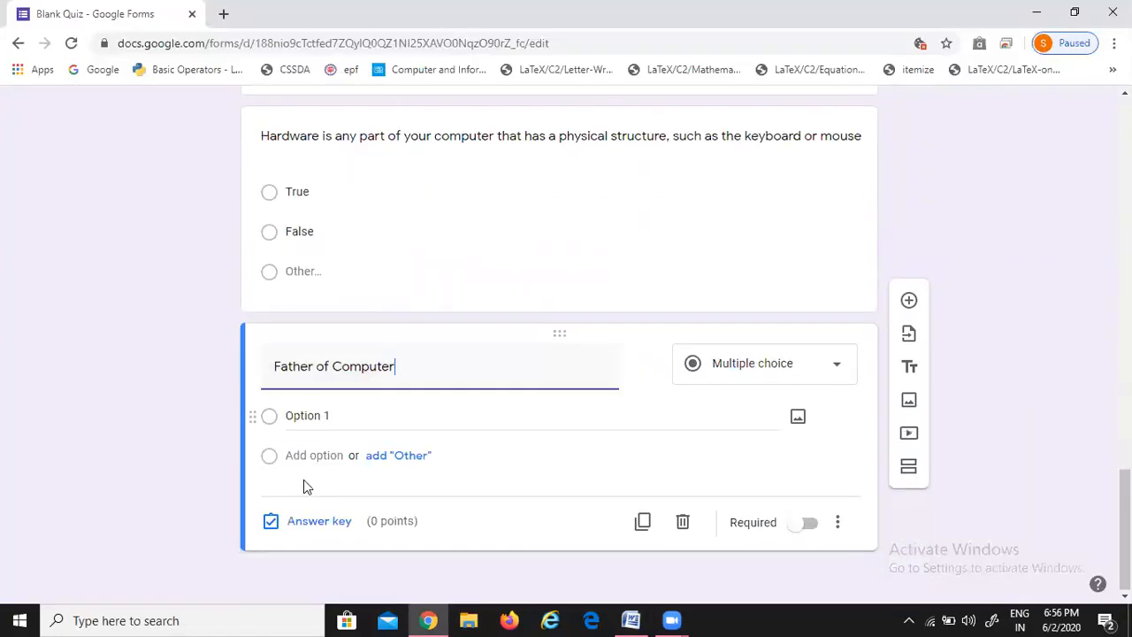
# Set 'Charles Babbage' as the correct answer, worth 2 points
pyautogui.click(303, 521)
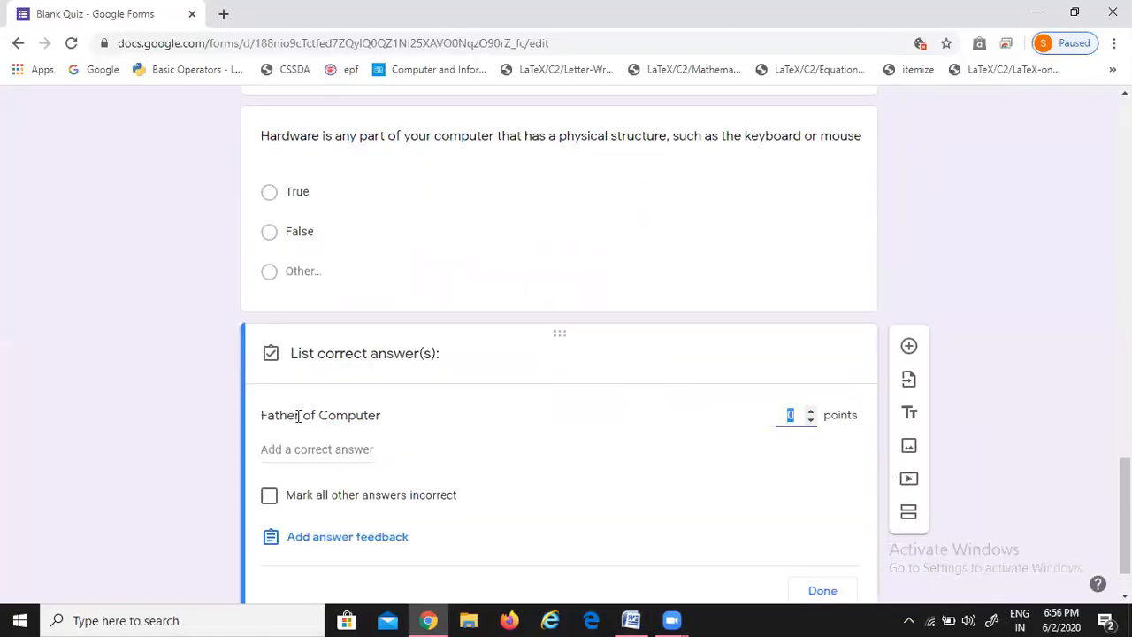
pyautogui.click(289, 450)
pyautogui.write('Charles Babbage')
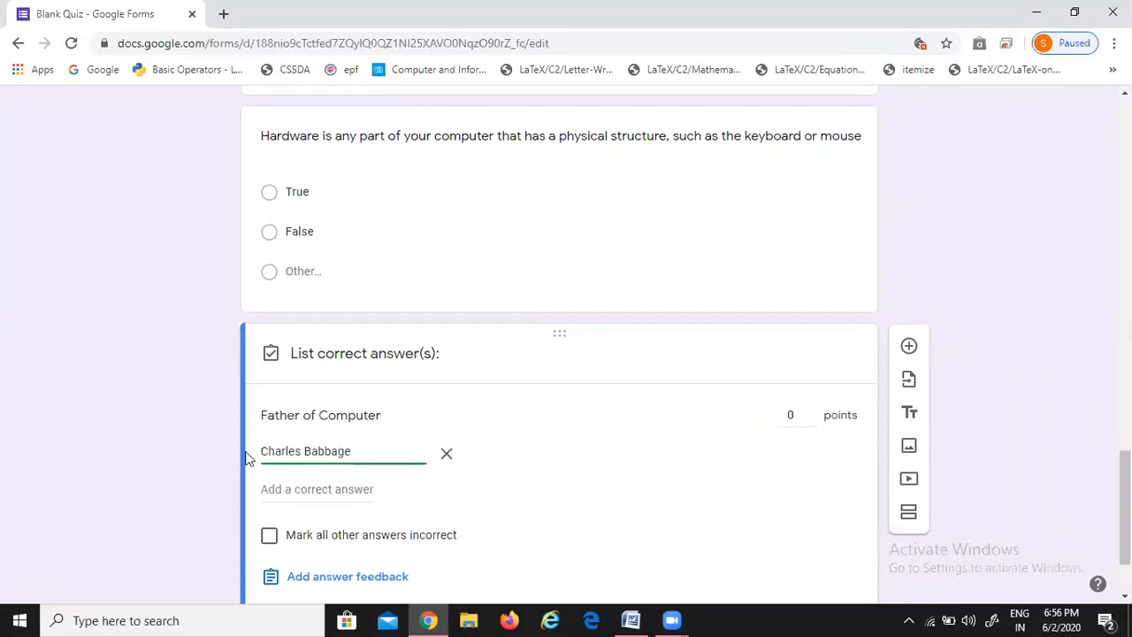
pyautogui.click(173, 451)
pyautogui.scroll(-2, 172, 451)
pyautogui.click(811, 301)
pyautogui.click(811, 301)
pyautogui.click(820, 524)
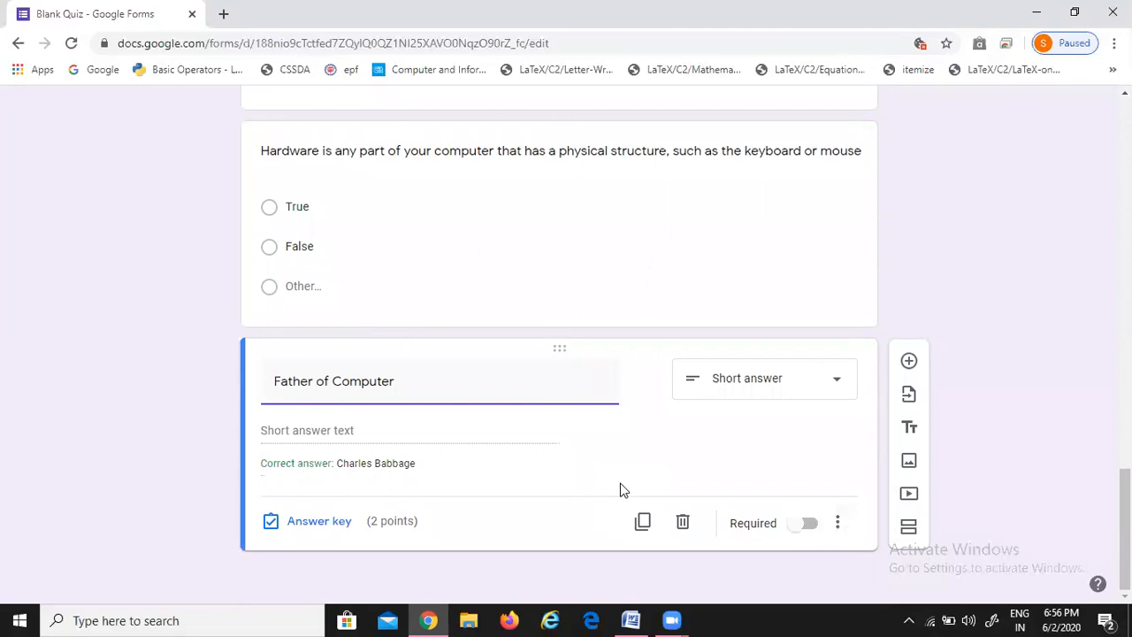
pyautogui.click(908, 361)
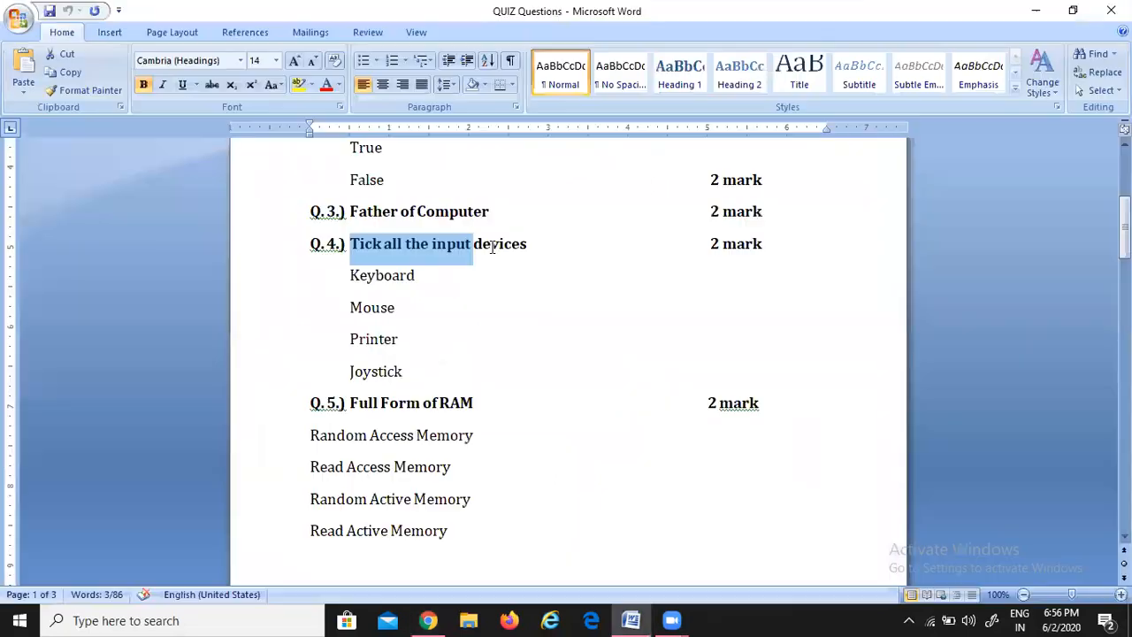
# Paste 'Tick all the input devices' from Word as the question and make it a Checkboxes question
pyautogui.moveTo(470, 246); pyautogui.dragTo(499, 248)
pyautogui.hotkey('alt', 'Tab')
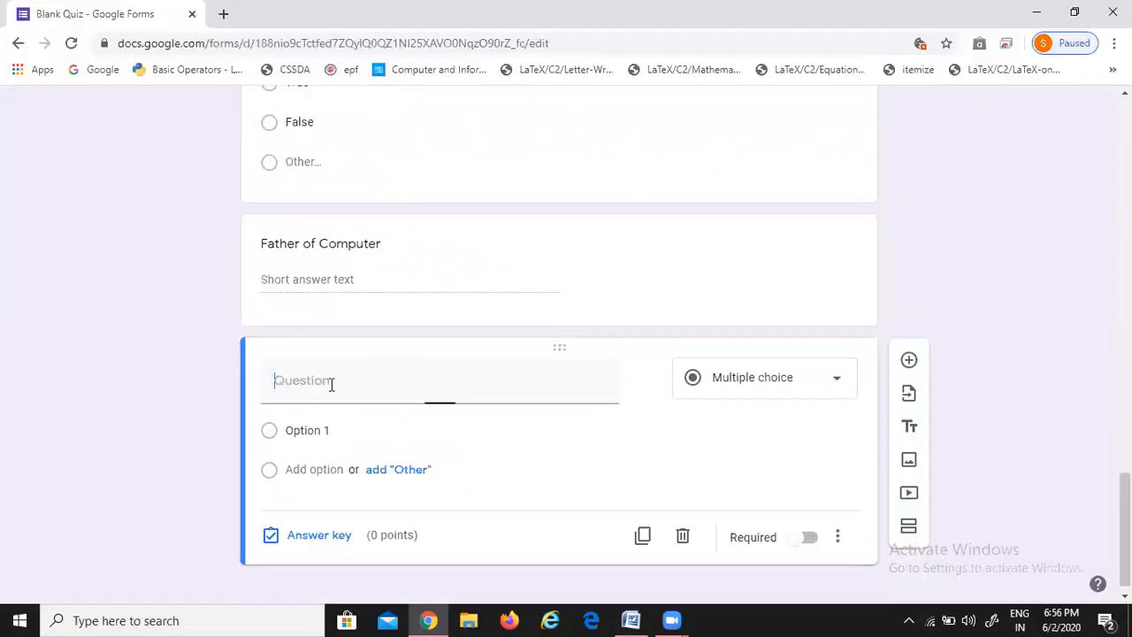
pyautogui.hotkey('ctrl', 'v')
pyautogui.hotkey('alt', 'Tab')
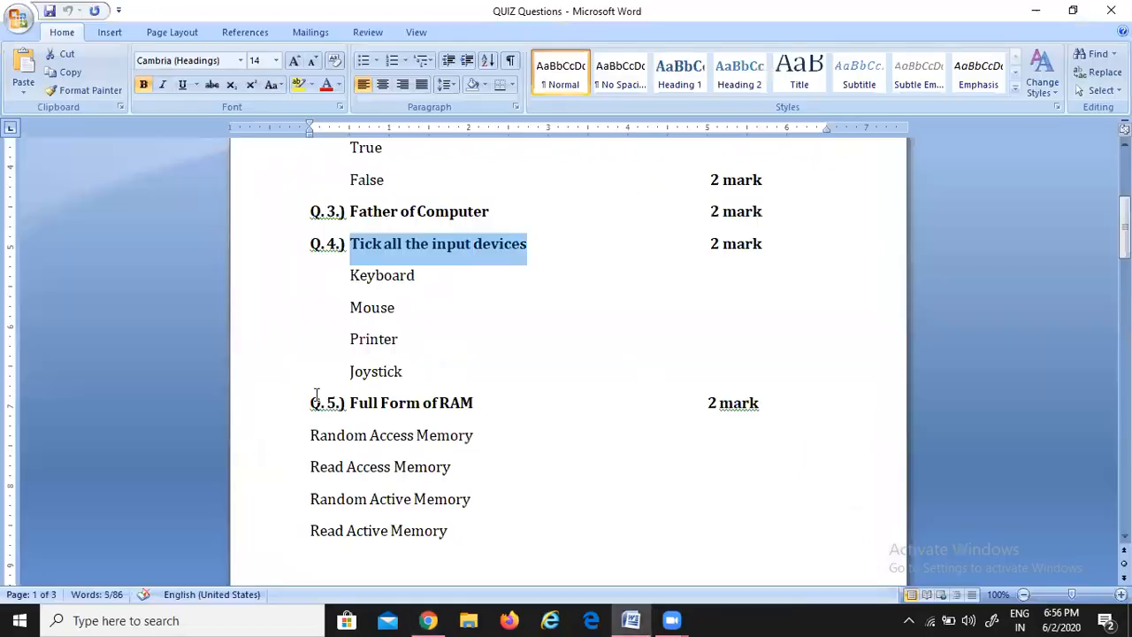
pyautogui.hotkey('alt', 'Tab')
pyautogui.click(754, 386)
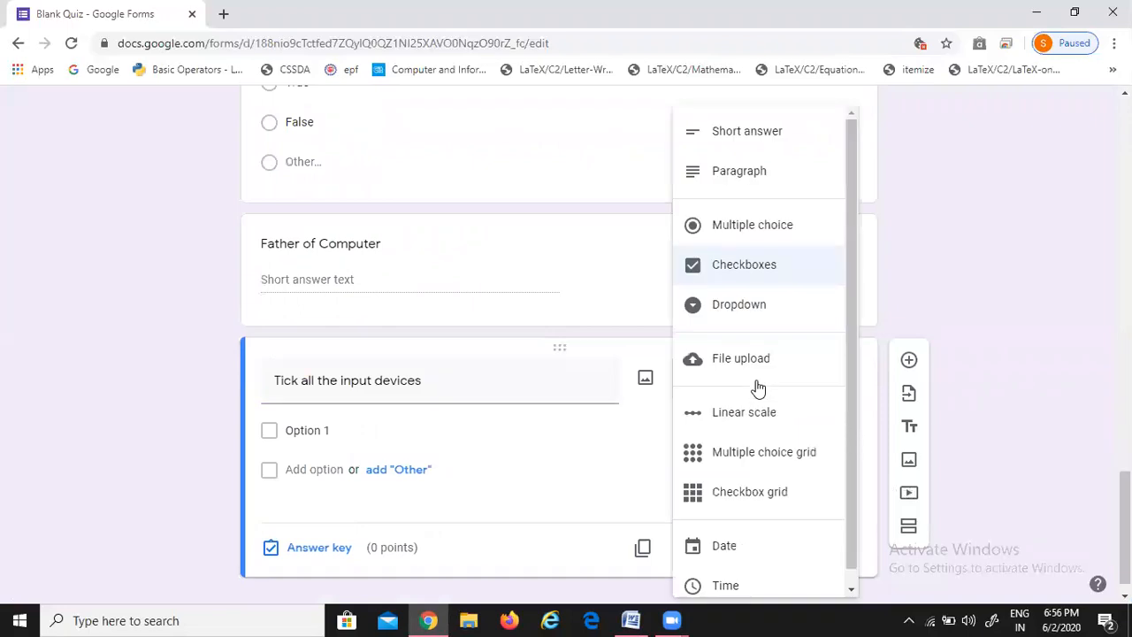
pyautogui.click(739, 266)
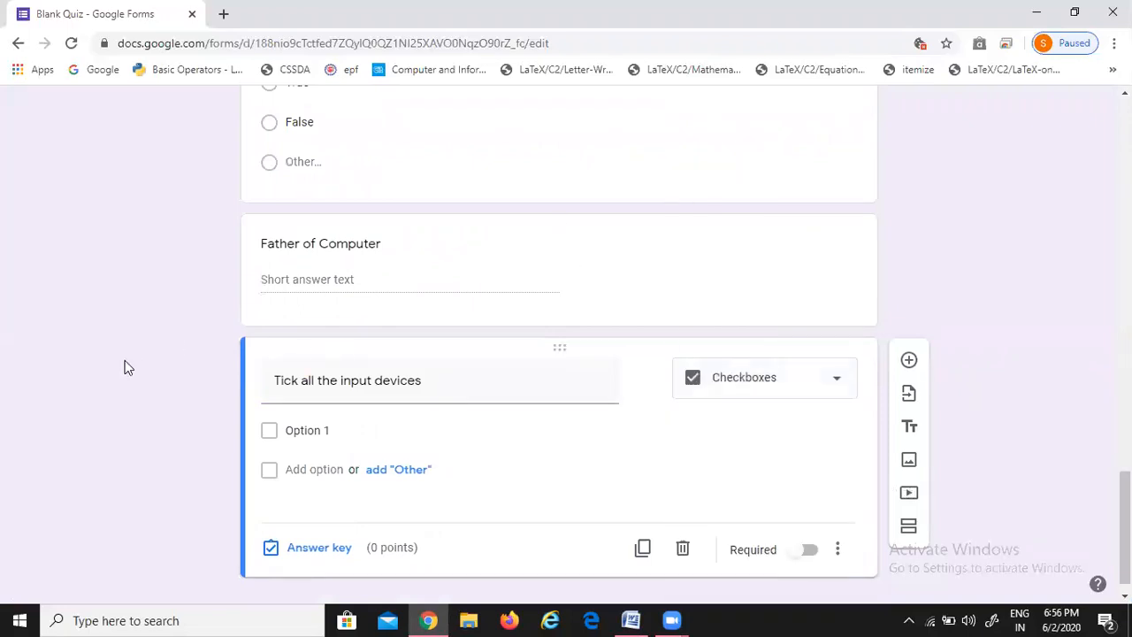
# Add Keyboard and Mouse from the Word list as the first two options
pyautogui.hotkey('alt', 'Tab')
pyautogui.doubleClick(368, 275)
pyautogui.hotkey('ctrl', 'c')
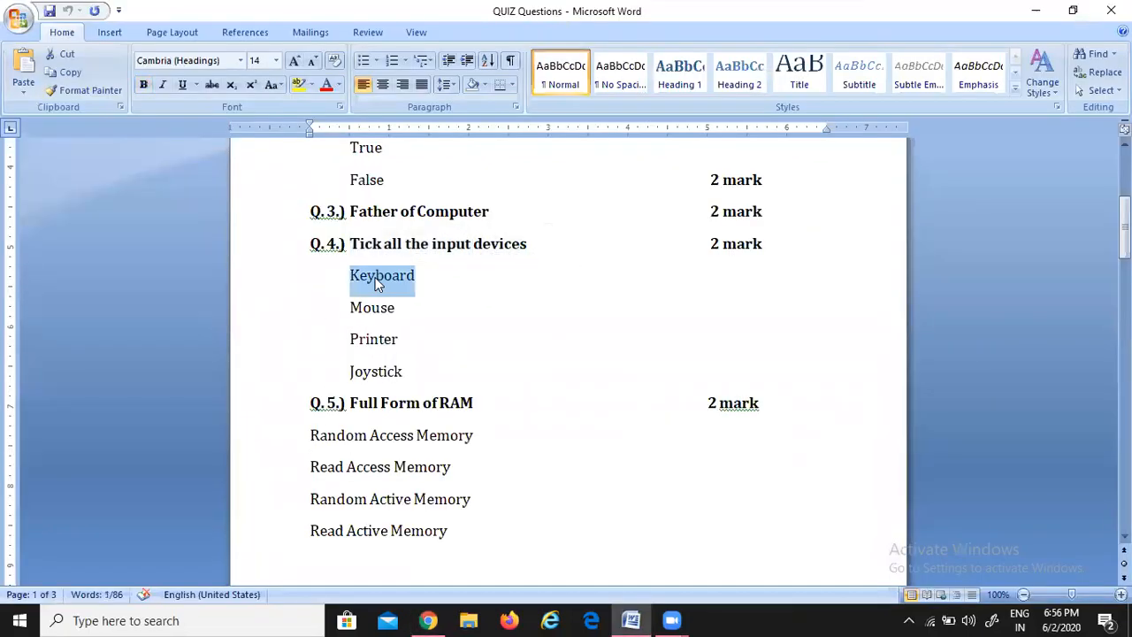
pyautogui.click(354, 339)
pyautogui.hotkey('alt', 'Tab')
pyautogui.click(320, 430)
pyautogui.hotkey('ctrl', 'v')
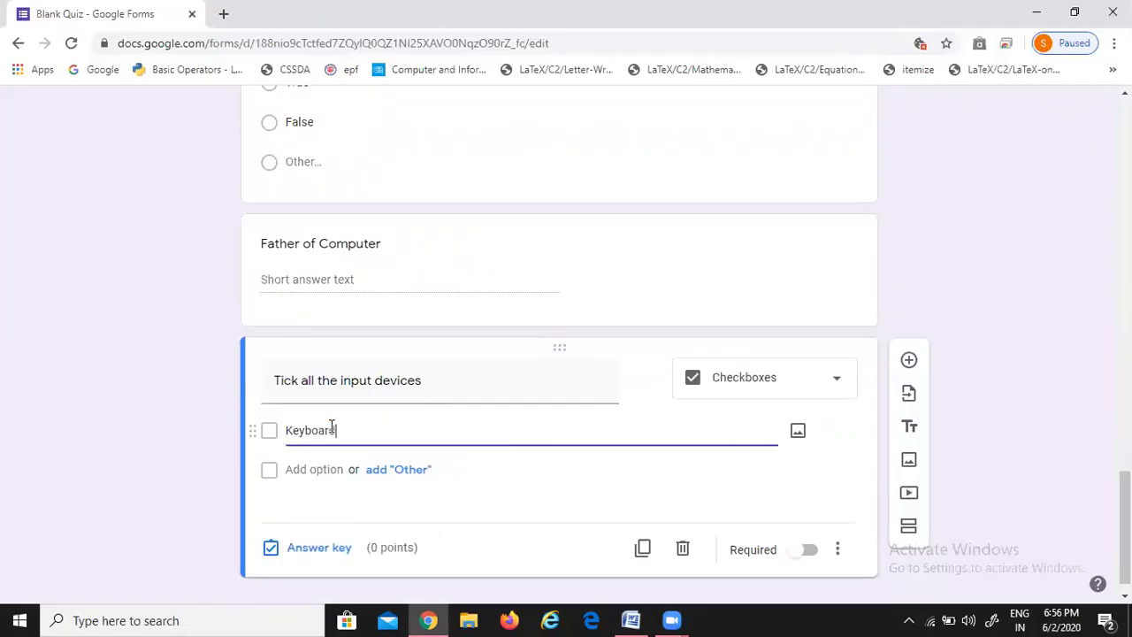
pyautogui.click(400, 443)
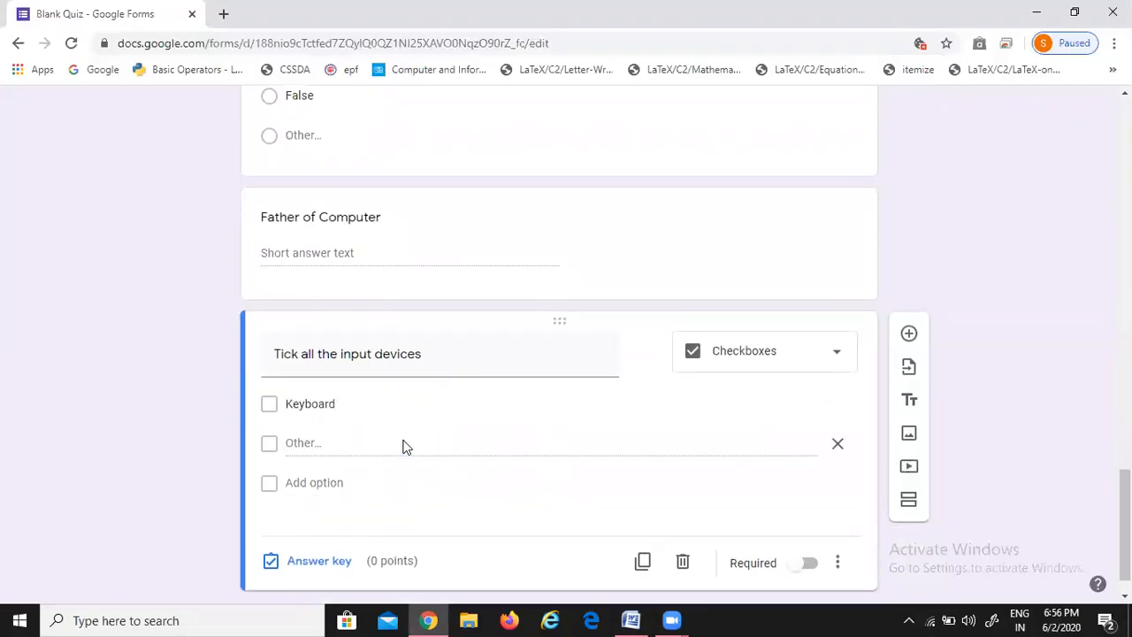
pyautogui.hotkey('alt', 'Tab')
pyautogui.click(382, 307)
pyautogui.doubleClick(382, 307)
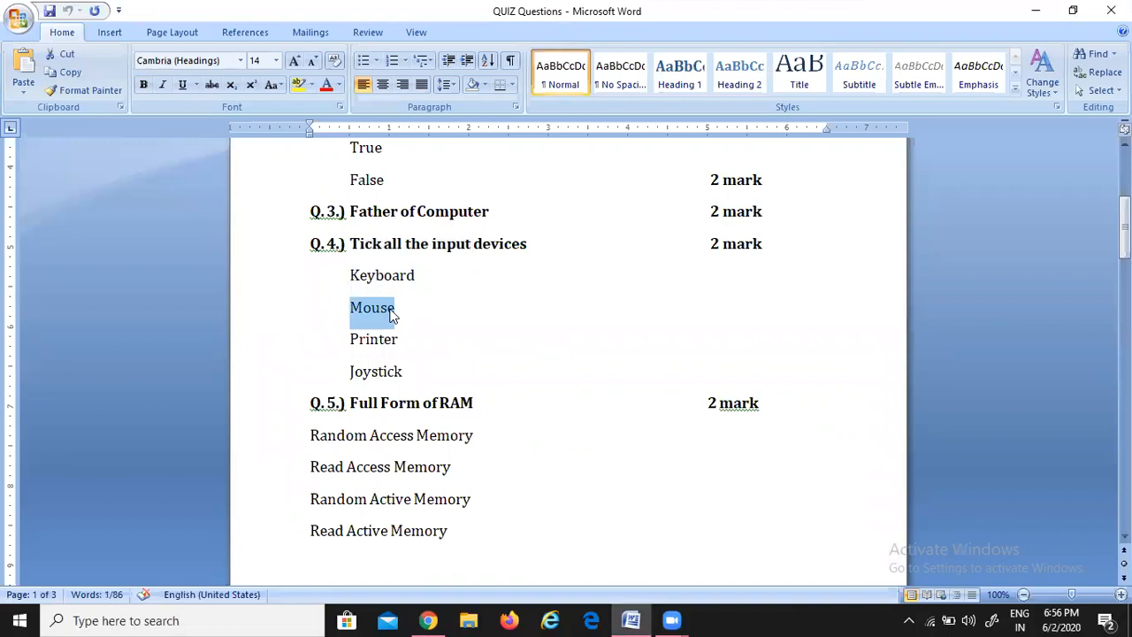
pyautogui.hotkey('alt', 'Tab')
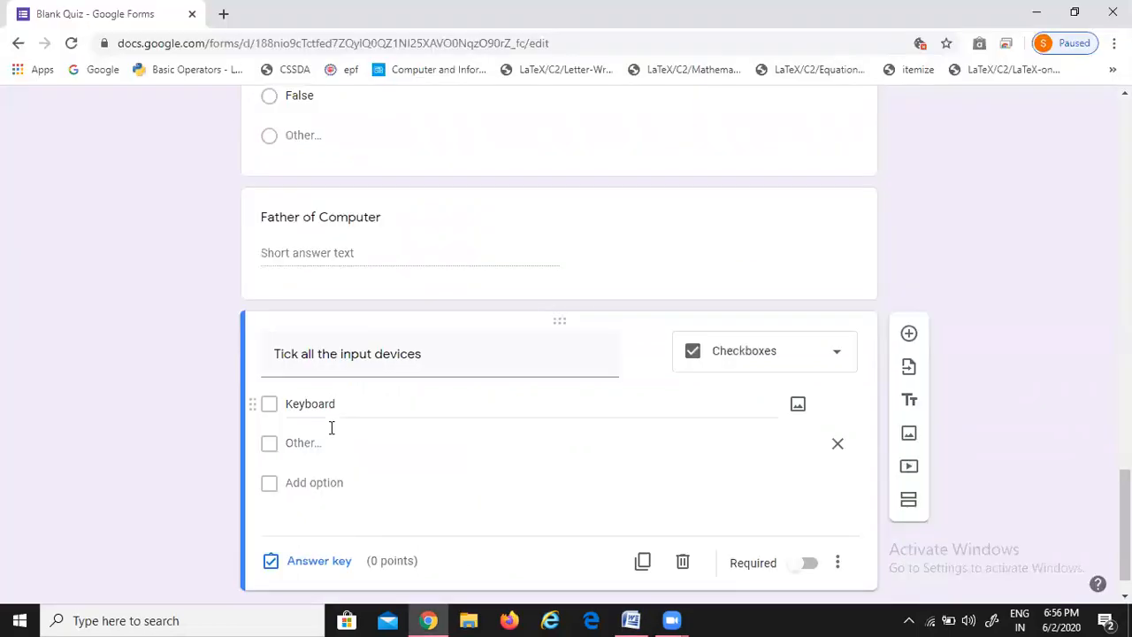
pyautogui.click(311, 483)
pyautogui.hotkey('ctrl', 'v')
# Add Printer and Joystick as the third and fourth options
pyautogui.hotkey('alt', 'Tab')
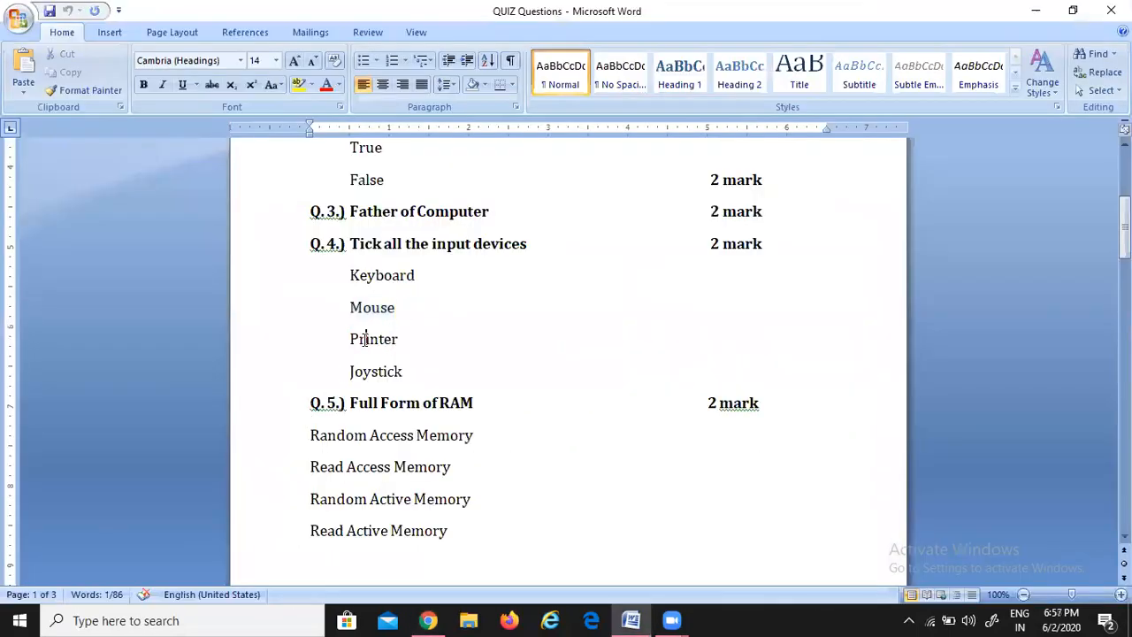
pyautogui.doubleClick(361, 339)
pyautogui.hotkey('alt', 'Tab')
pyautogui.click(297, 522)
pyautogui.hotkey('ctrl', 'v')
pyautogui.hotkey('alt', 'Tab')
pyautogui.doubleClick(376, 373)
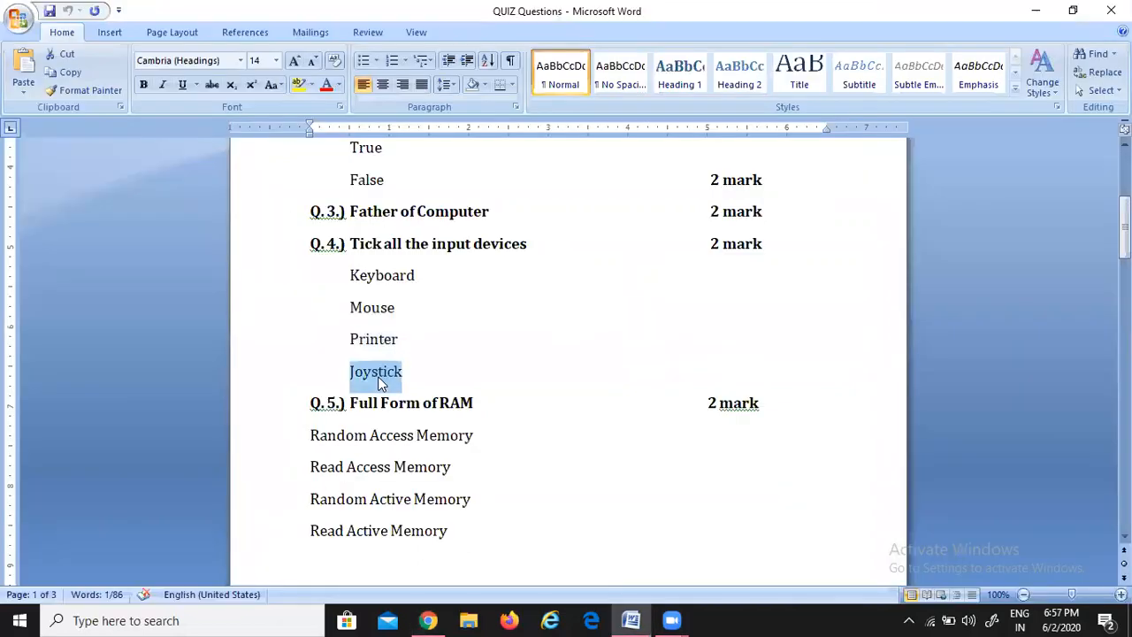
pyautogui.hotkey('alt', 'Tab')
pyautogui.click(306, 561)
pyautogui.hotkey('ctrl', 'v')
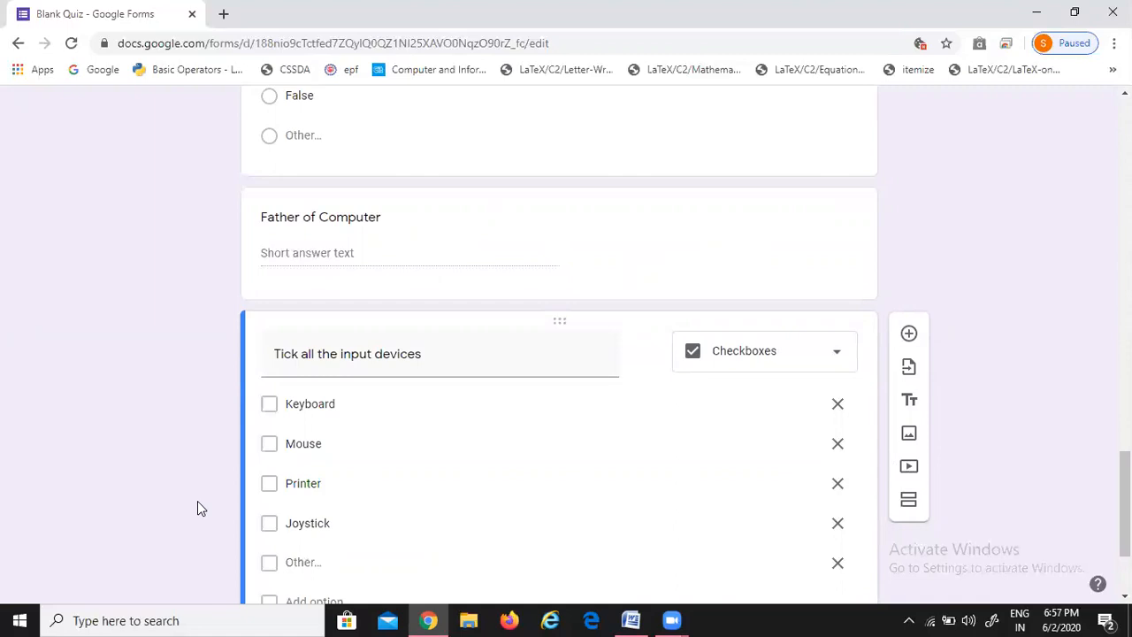
pyautogui.scroll(-2, 610, 363)
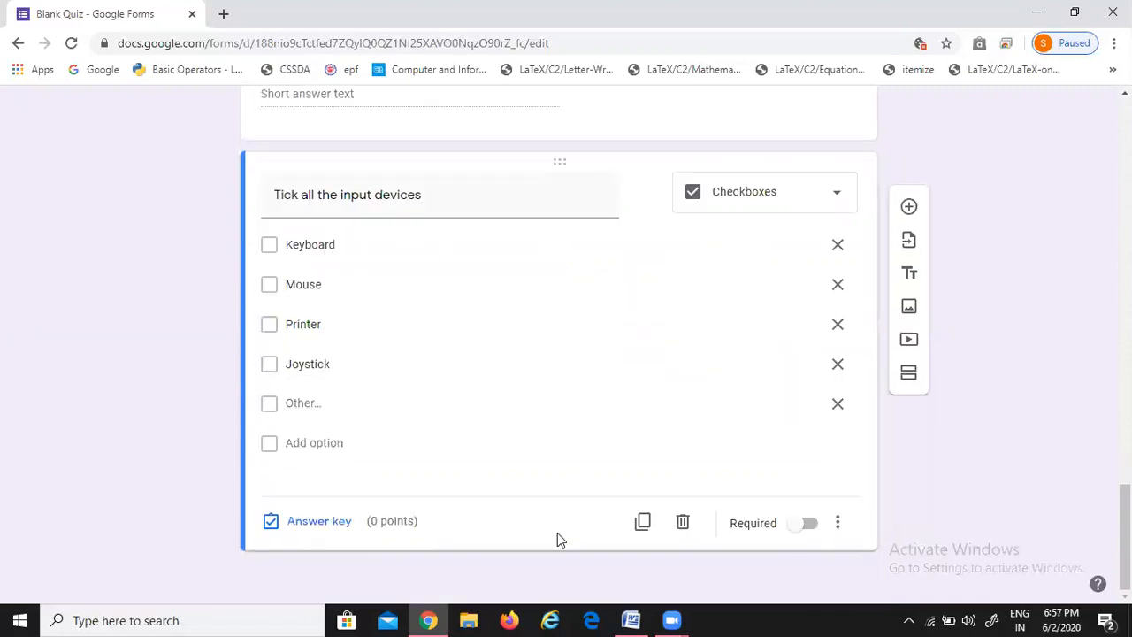
# In the answer key, mark Keyboard, Mouse and Joystick correct and set the question to 2 points
pyautogui.click(317, 522)
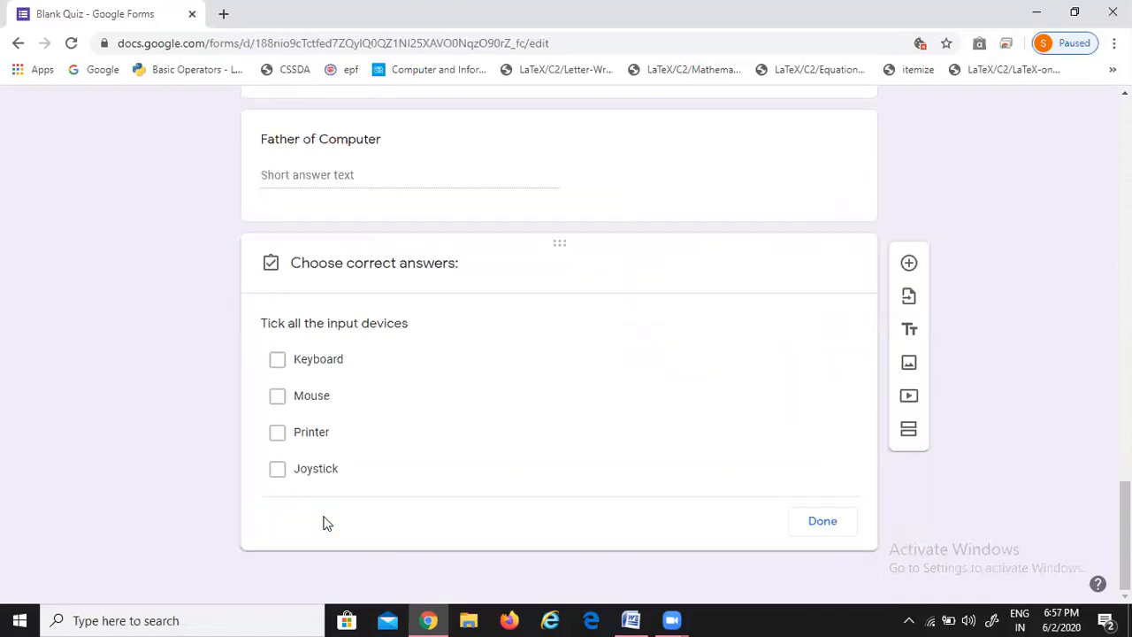
pyautogui.click(277, 362)
pyautogui.click(277, 399)
pyautogui.click(277, 474)
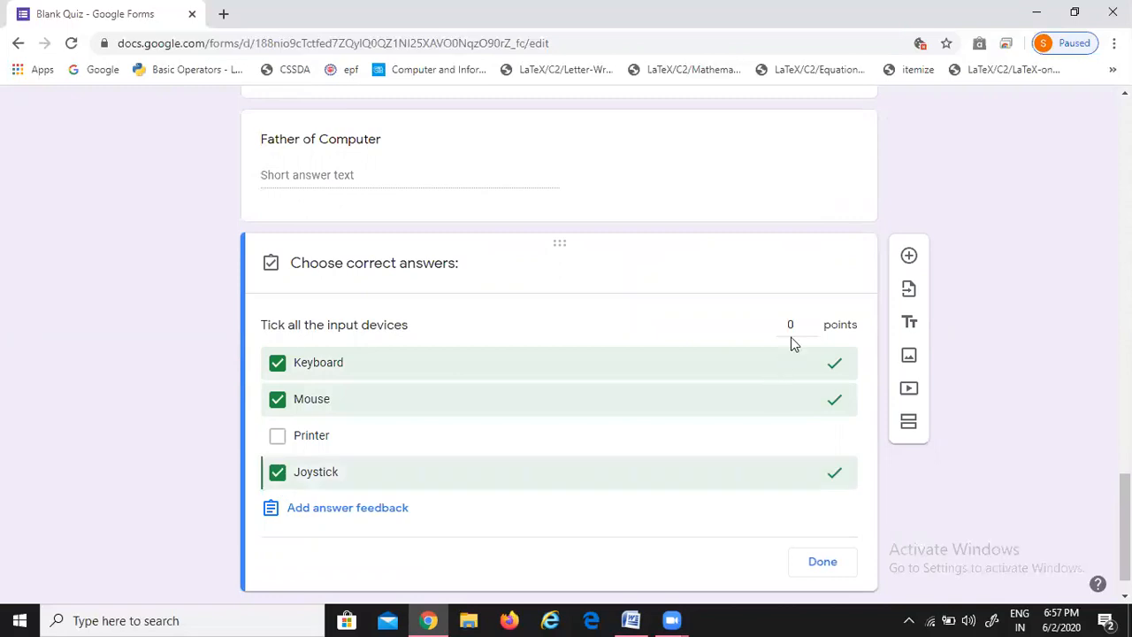
pyautogui.click(811, 321)
pyautogui.click(811, 321)
pyautogui.click(822, 564)
pyautogui.click(909, 257)
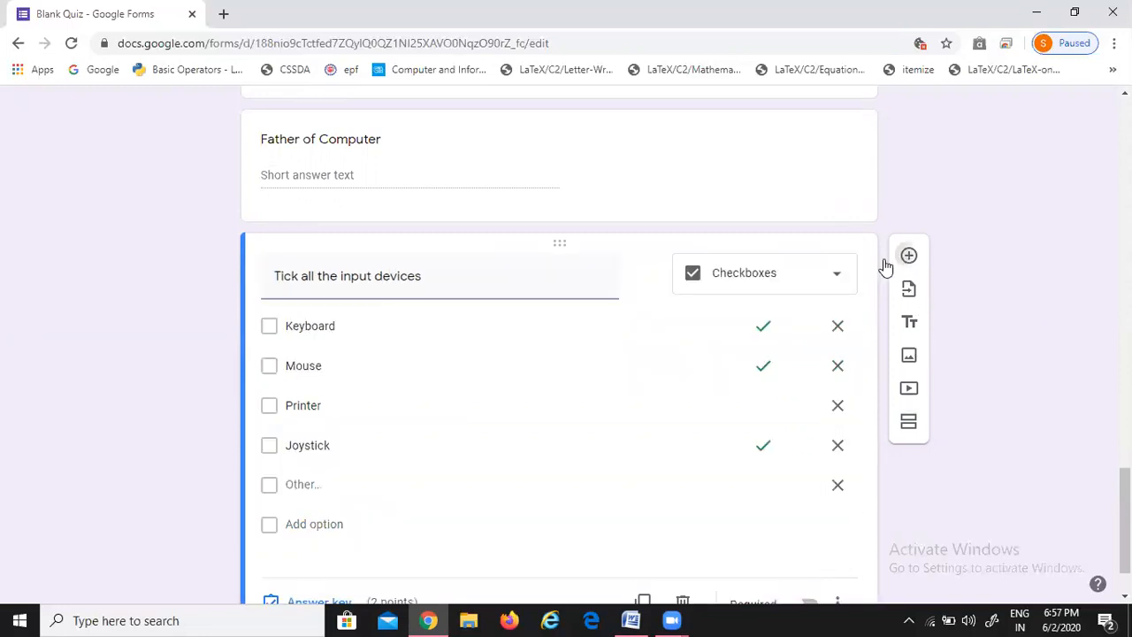
# Paste 'Full Form of RAM' from Word as the new question's text
pyautogui.click(646, 619)
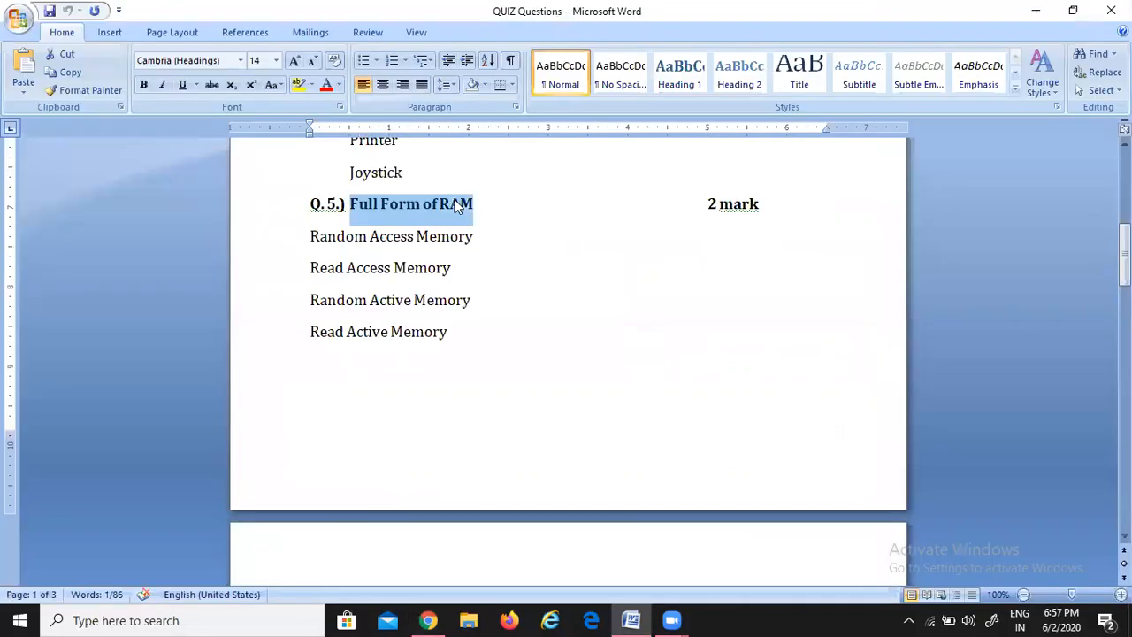
pyautogui.hotkey('alt', 'Tab')
pyautogui.scroll(-2, 286, 505)
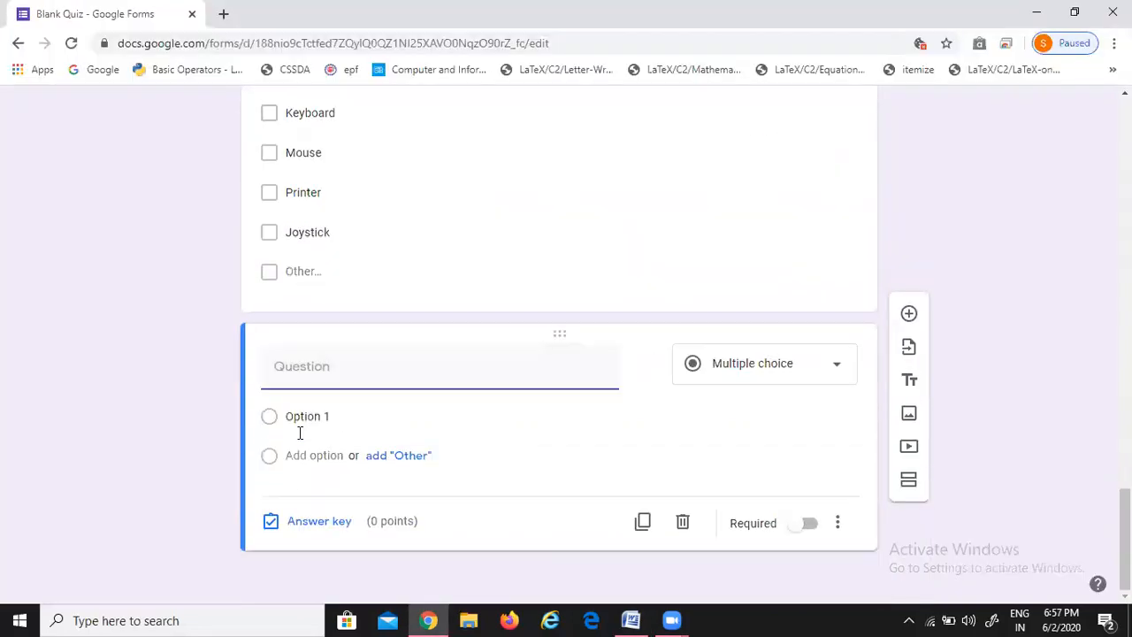
pyautogui.hotkey('ctrl', 'v')
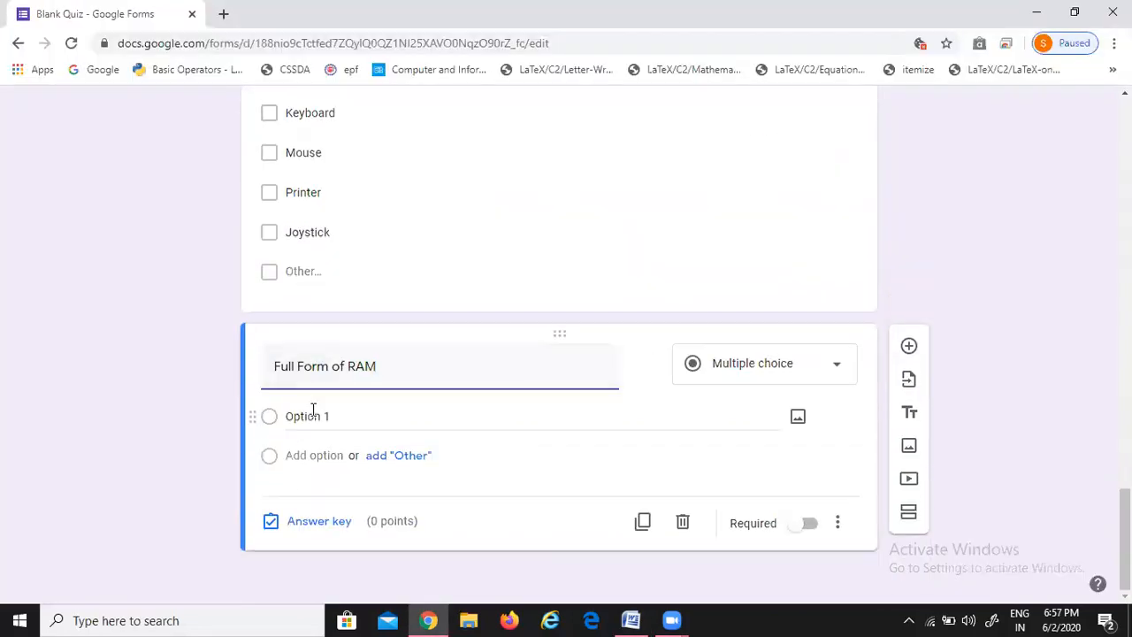
pyautogui.hotkey('alt', 'Tab')
pyautogui.hotkey('alt', 'Tab')
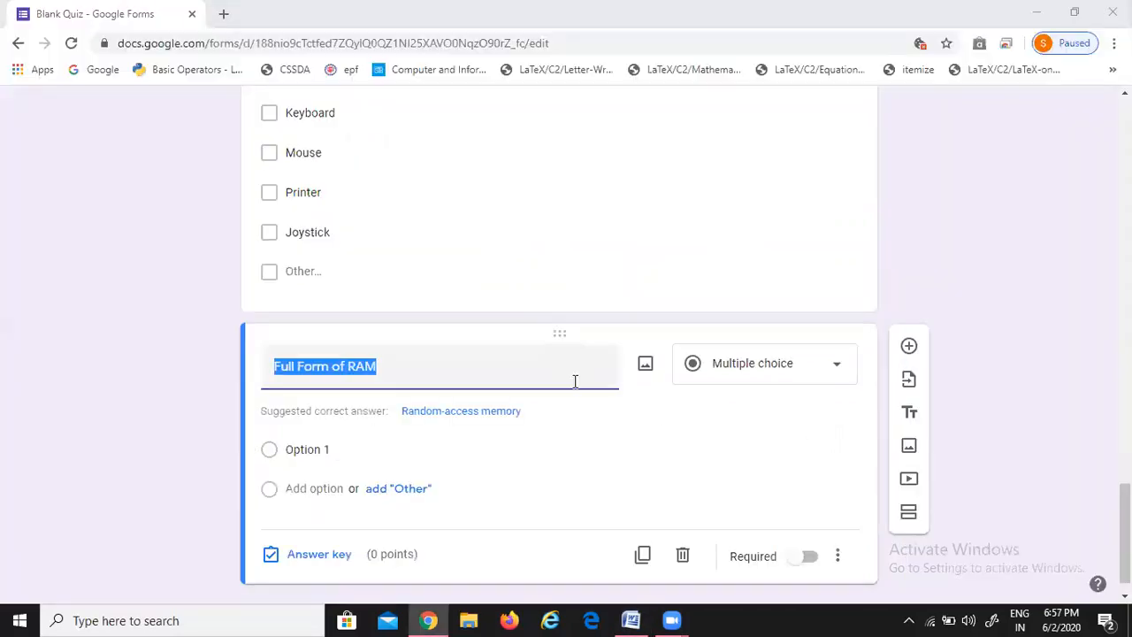
# Add Random Access Memory and Read Access Memory as the first two options
pyautogui.hotkey('alt', 'Tab')
pyautogui.click(307, 237)
pyautogui.moveTo(307, 237); pyautogui.dragTo(449, 237)
pyautogui.hotkey('ctrl', 'c')
pyautogui.hotkey('alt', 'Tab')
pyautogui.click(298, 449)
pyautogui.hotkey('ctrl', 'v')
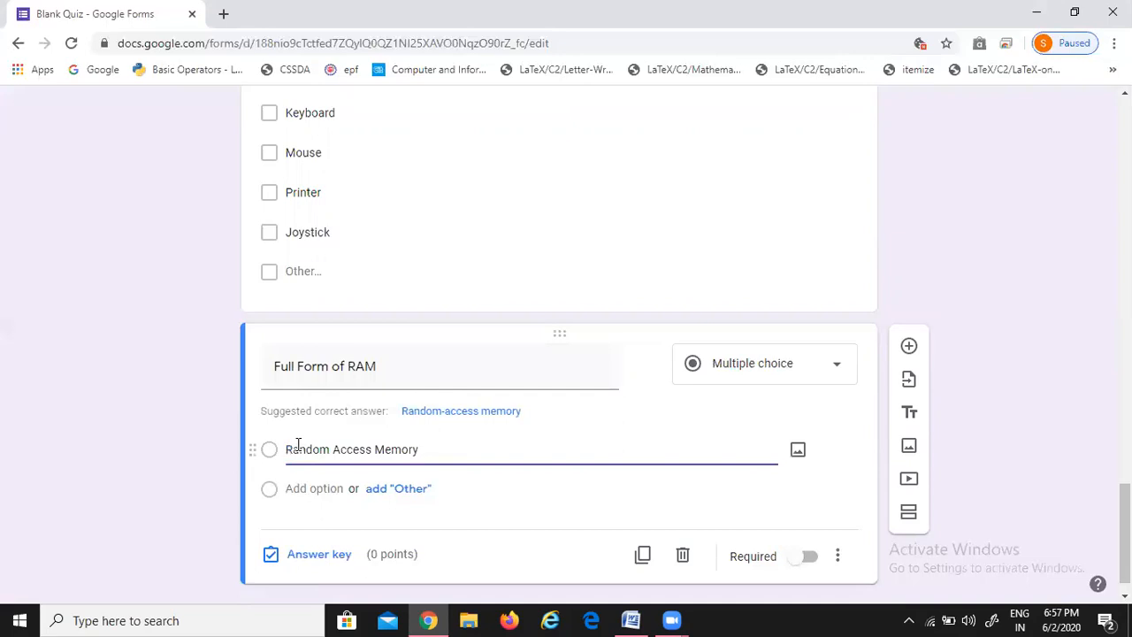
pyautogui.hotkey('alt', 'Tab')
pyautogui.click(290, 279)
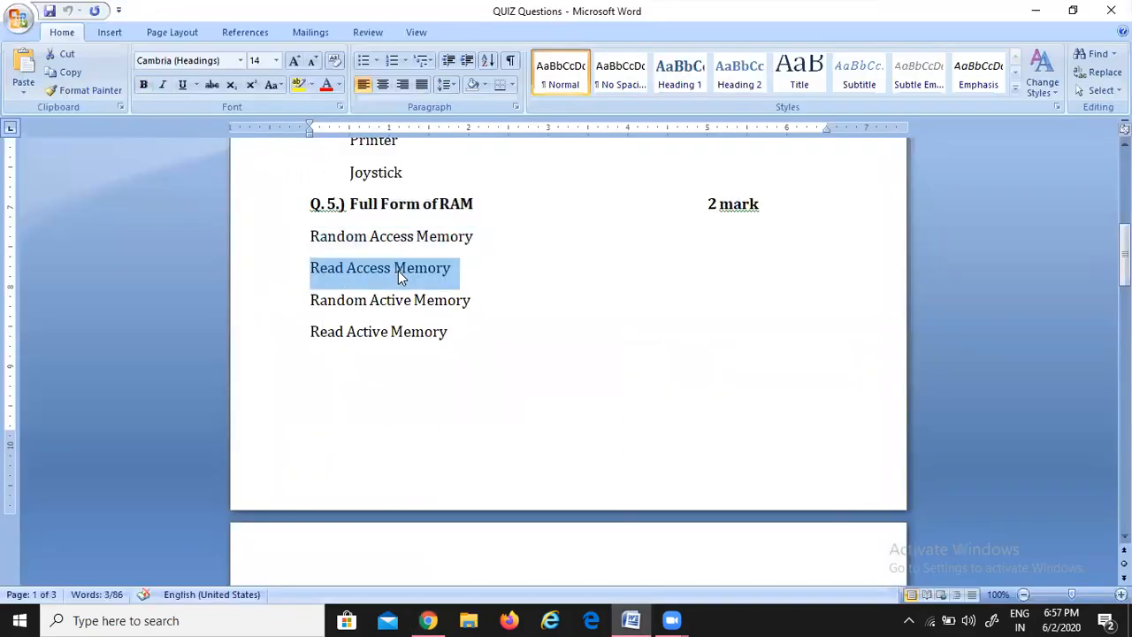
pyautogui.hotkey('alt', 'Tab')
pyautogui.click(316, 451)
pyautogui.click(380, 492)
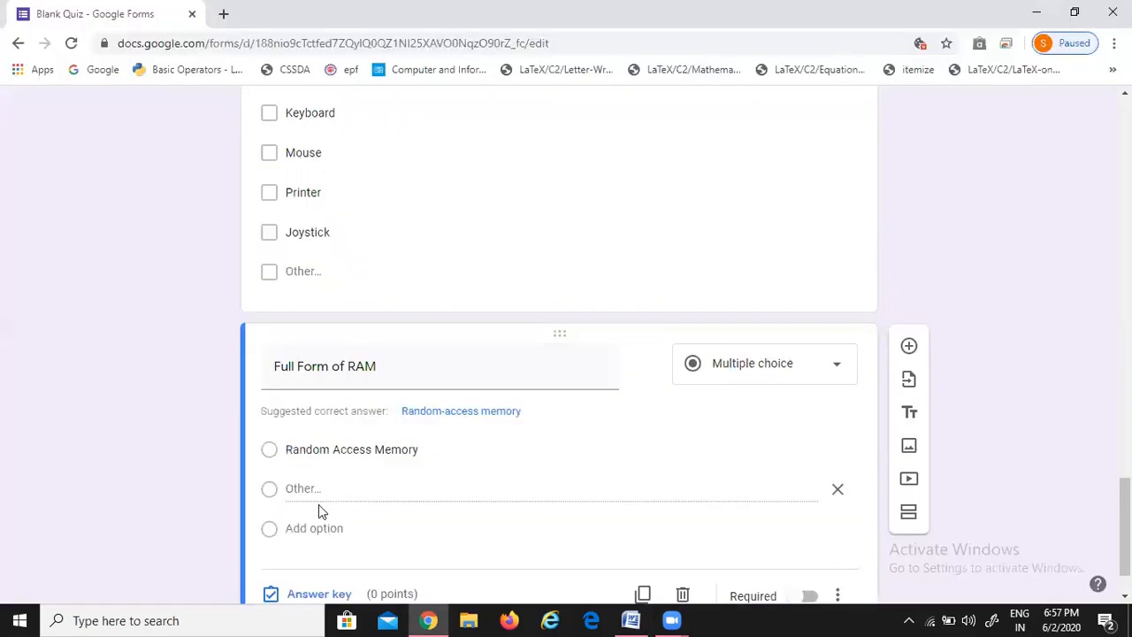
pyautogui.click(307, 529)
pyautogui.hotkey('ctrl', 'v')
# Add Random Active Memory and Read Active Memory as the third and fourth options
pyautogui.hotkey('alt', 'Tab')
pyautogui.moveTo(308, 300); pyautogui.dragTo(456, 304)
pyautogui.hotkey('ctrl', 'c')
pyautogui.hotkey('alt', 'Tab')
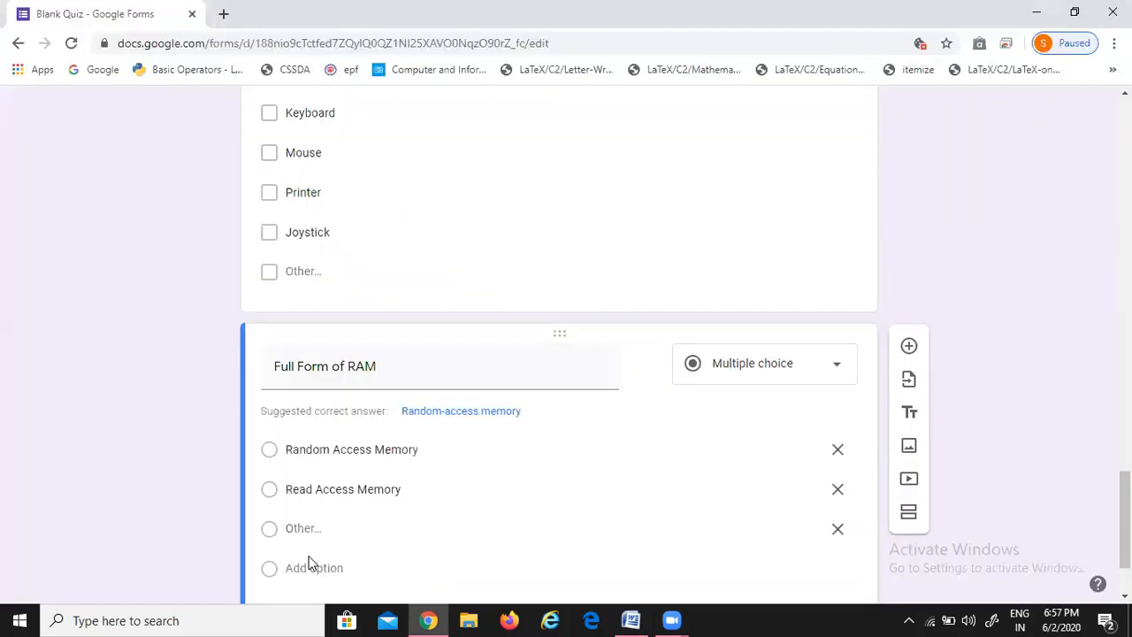
pyautogui.click(311, 569)
pyautogui.hotkey('ctrl', 'v')
pyautogui.hotkey('alt', 'Tab')
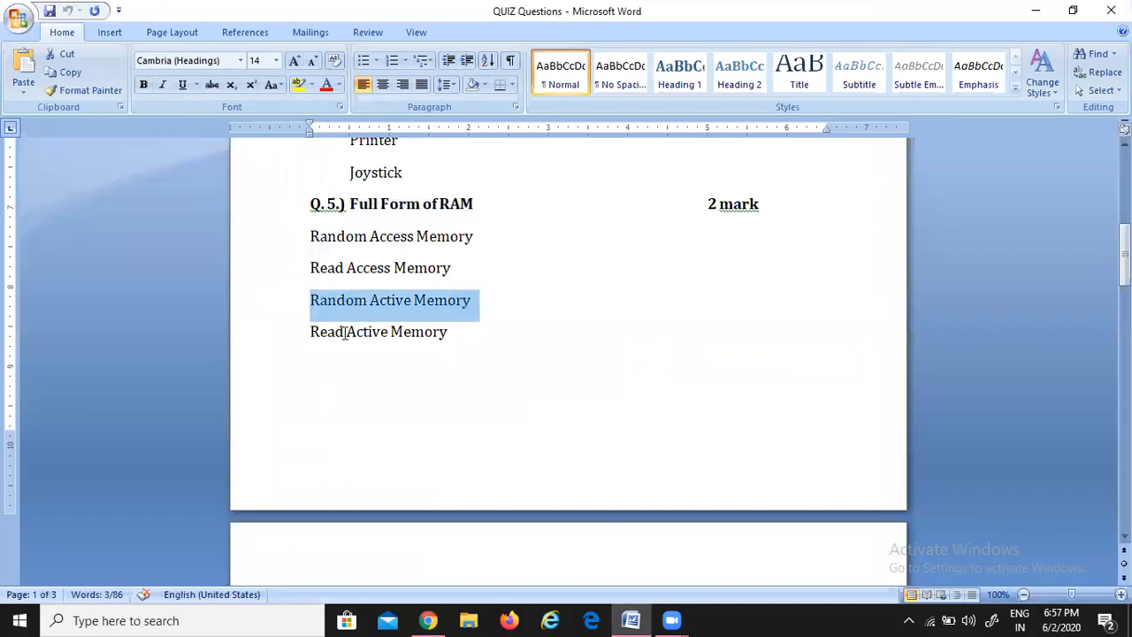
pyautogui.moveTo(321, 336); pyautogui.dragTo(419, 341)
pyautogui.hotkey('ctrl', 'c')
pyautogui.hotkey('alt', 'Tab')
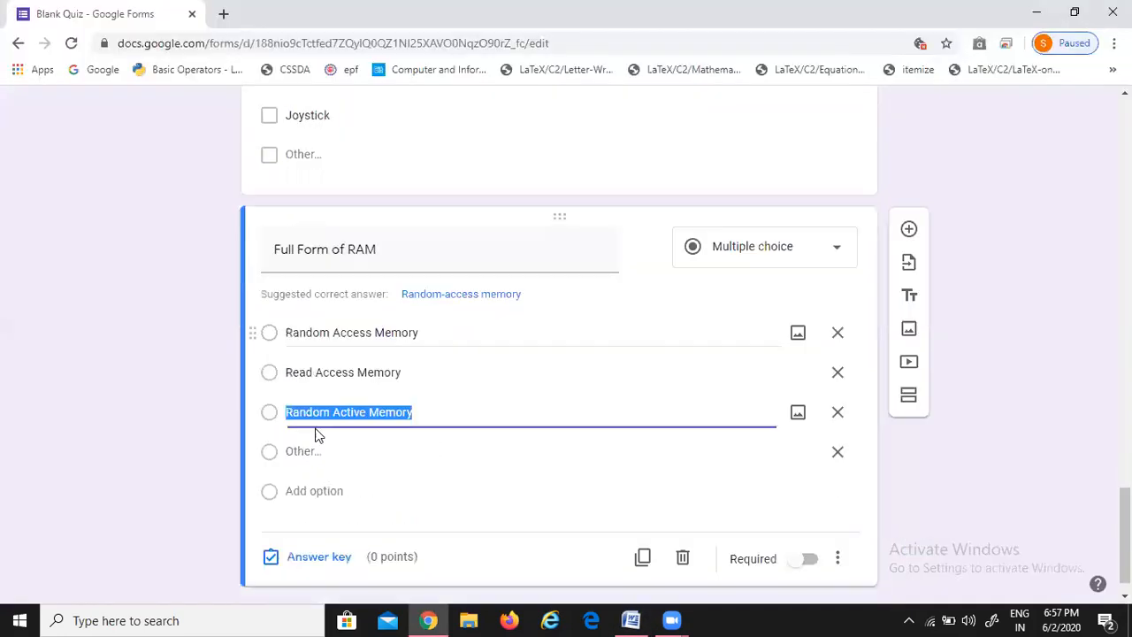
pyautogui.scroll(-1, 311, 437)
pyautogui.click(305, 455)
pyautogui.hotkey('ctrl', 'v')
pyautogui.click(169, 417)
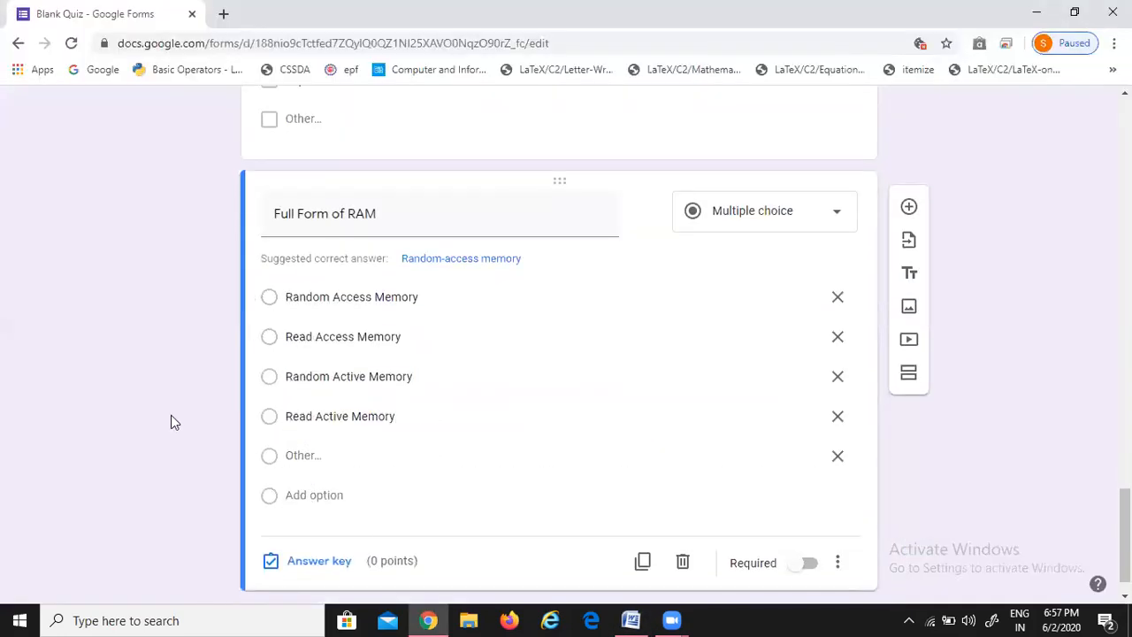
# Remove the Other option, then key Random Access Memory as correct for 2 points
pyautogui.scroll(-1, 265, 433)
pyautogui.click(837, 417)
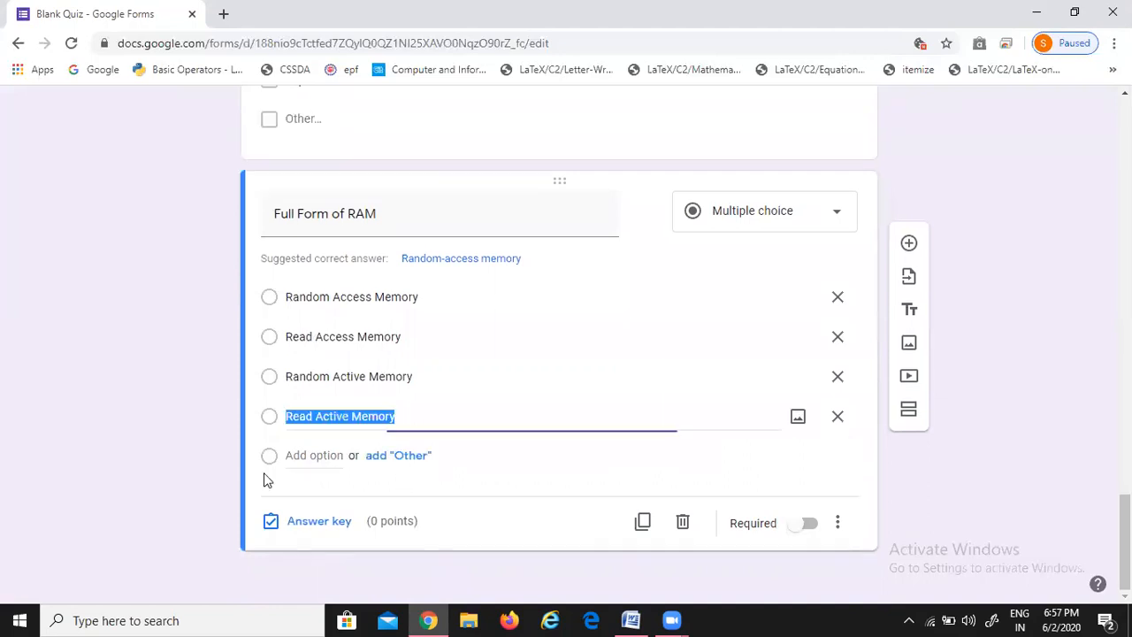
pyautogui.click(320, 522)
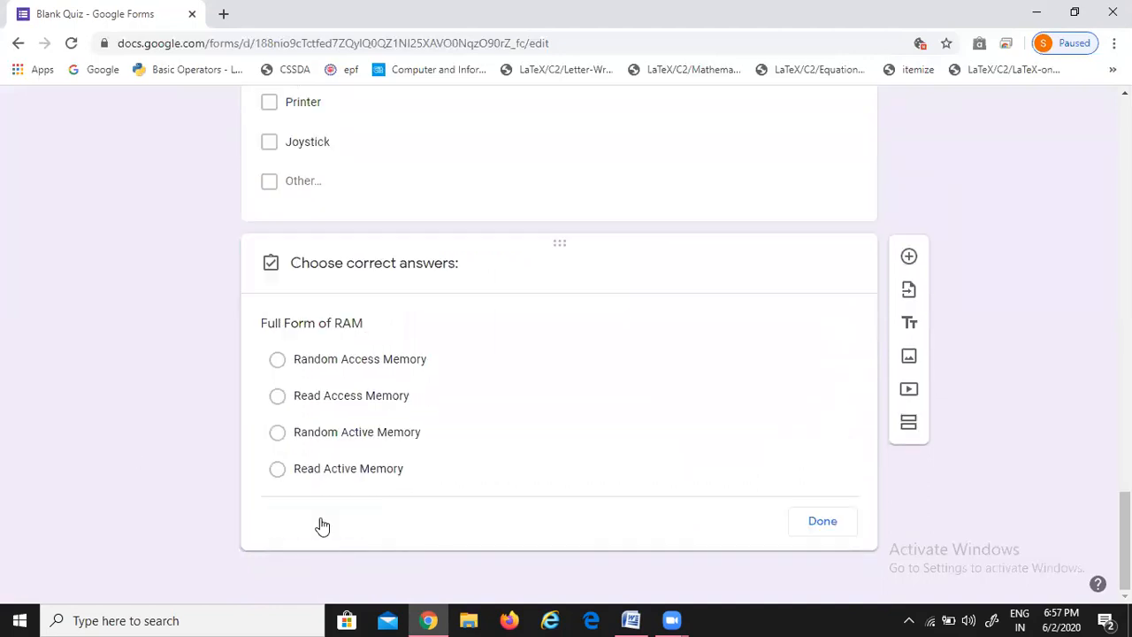
pyautogui.click(280, 364)
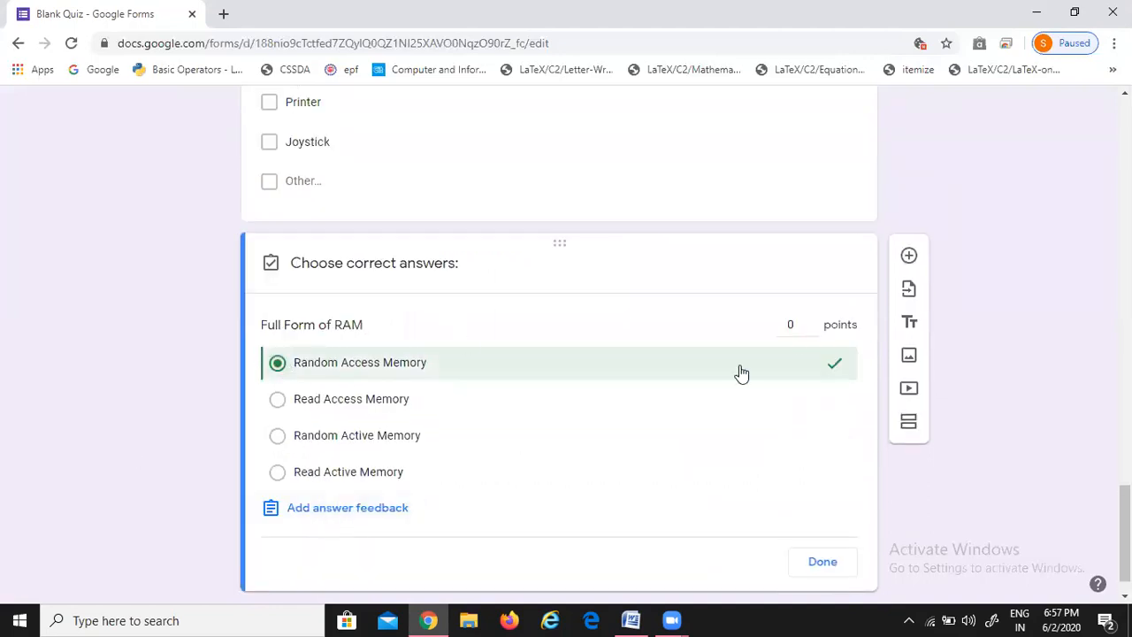
pyautogui.click(810, 323)
pyautogui.click(810, 323)
pyautogui.click(823, 561)
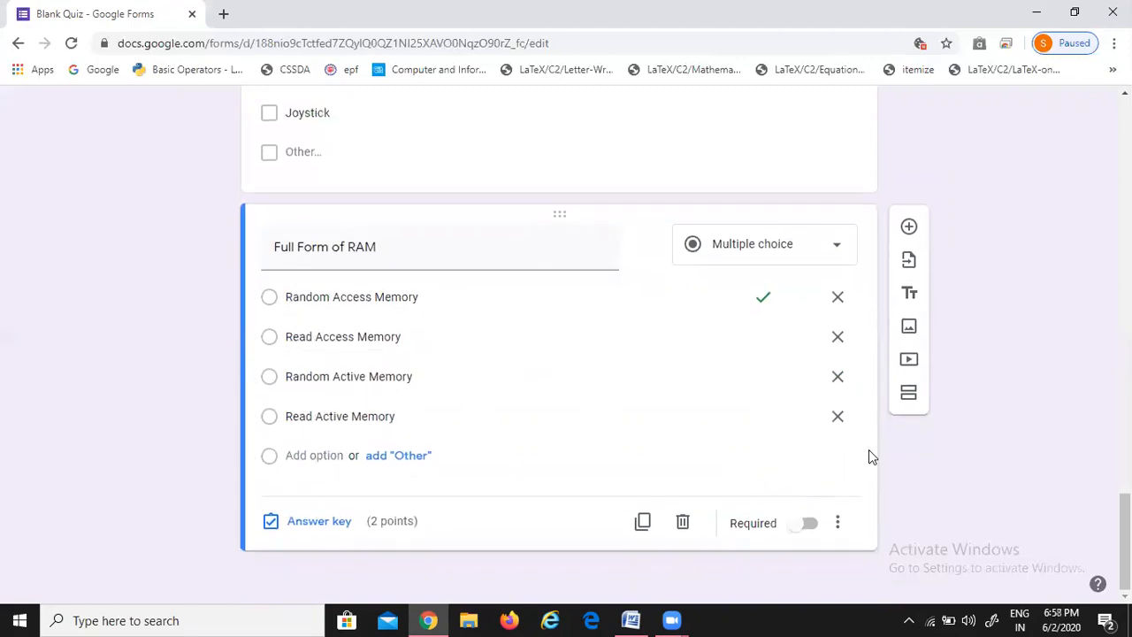
# Add a new section after the RAM question and title it 'Feedback'
pyautogui.click(907, 397)
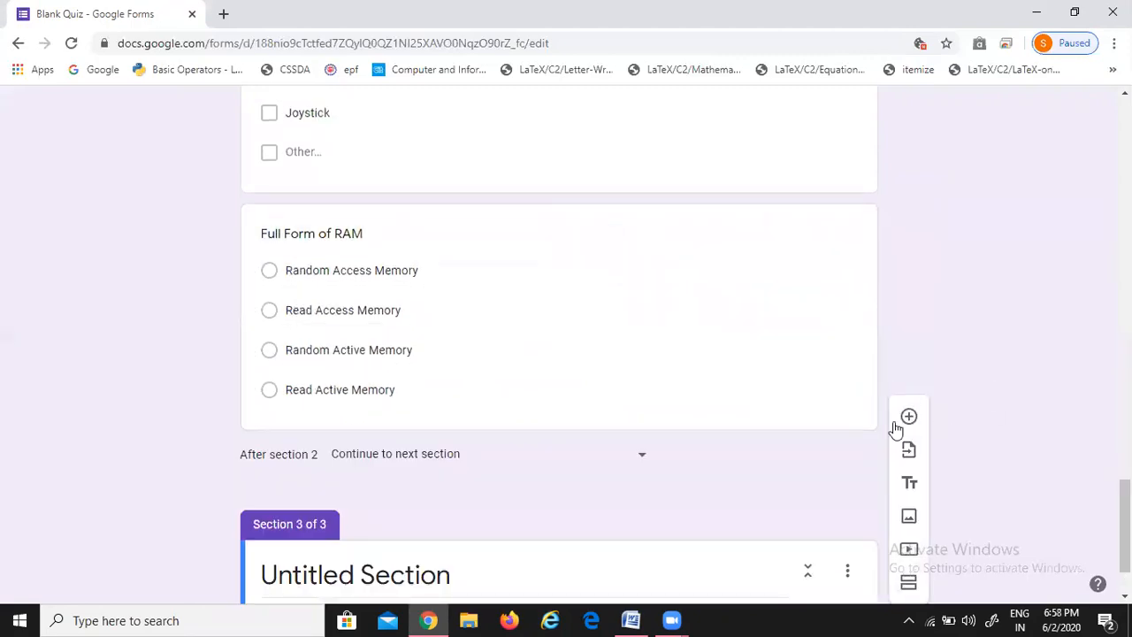
pyautogui.tripleClick(351, 483)
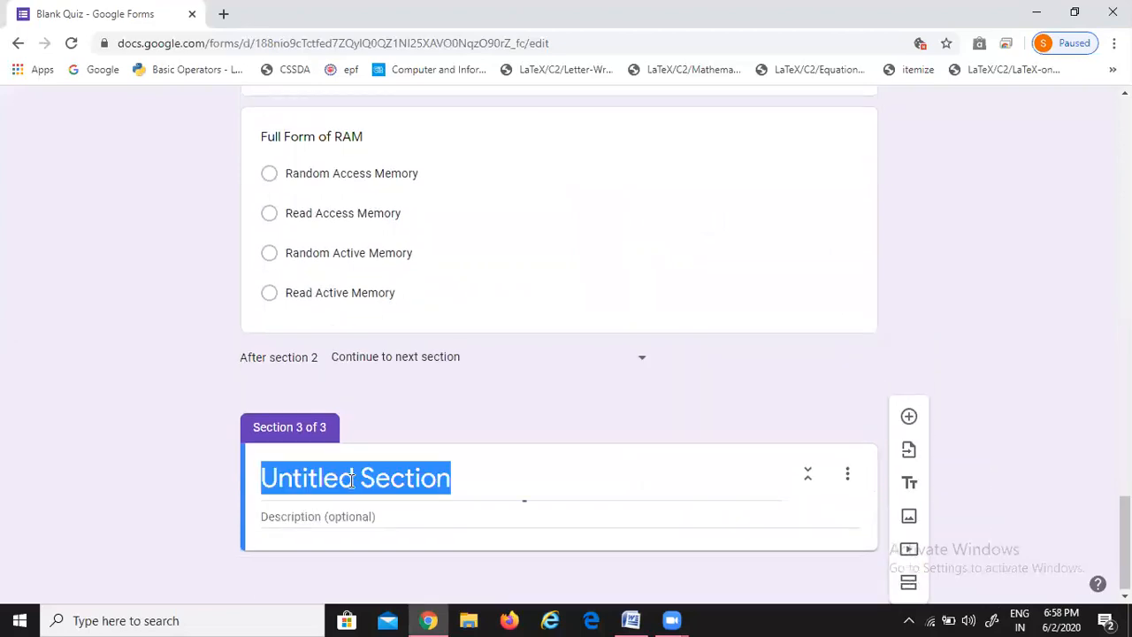
pyautogui.write('Feedback')
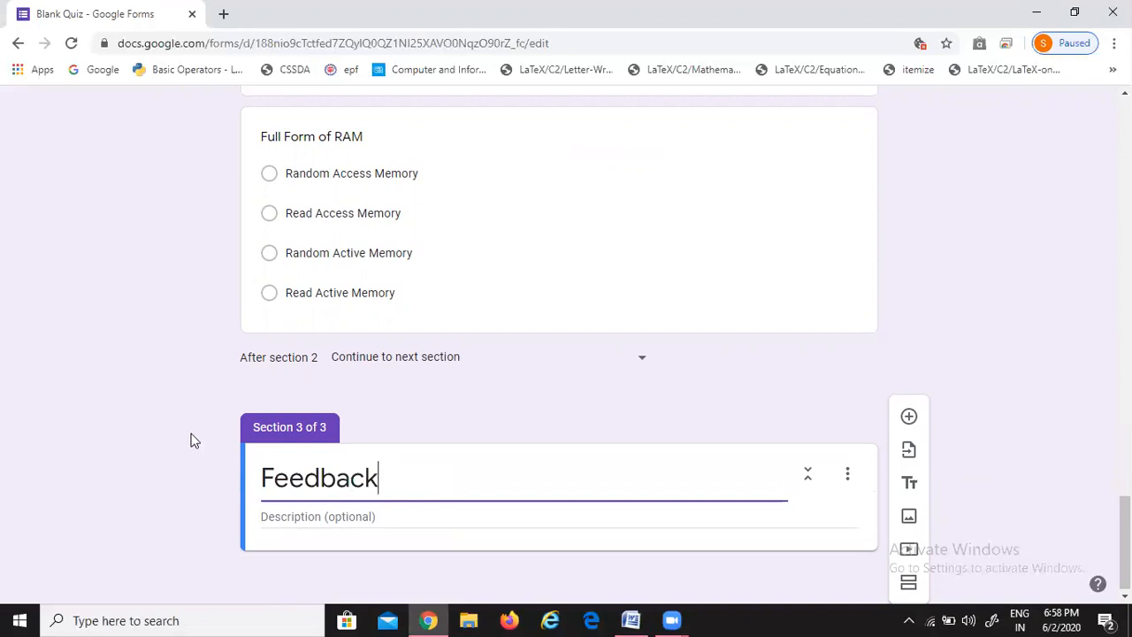
pyautogui.click(139, 452)
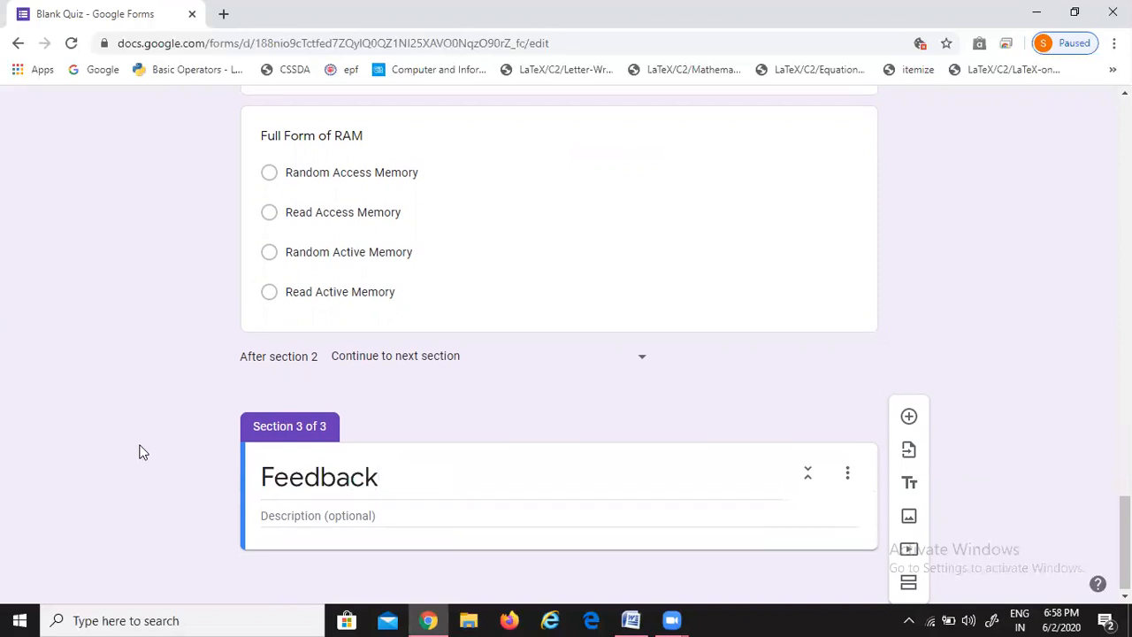
pyautogui.click(847, 474)
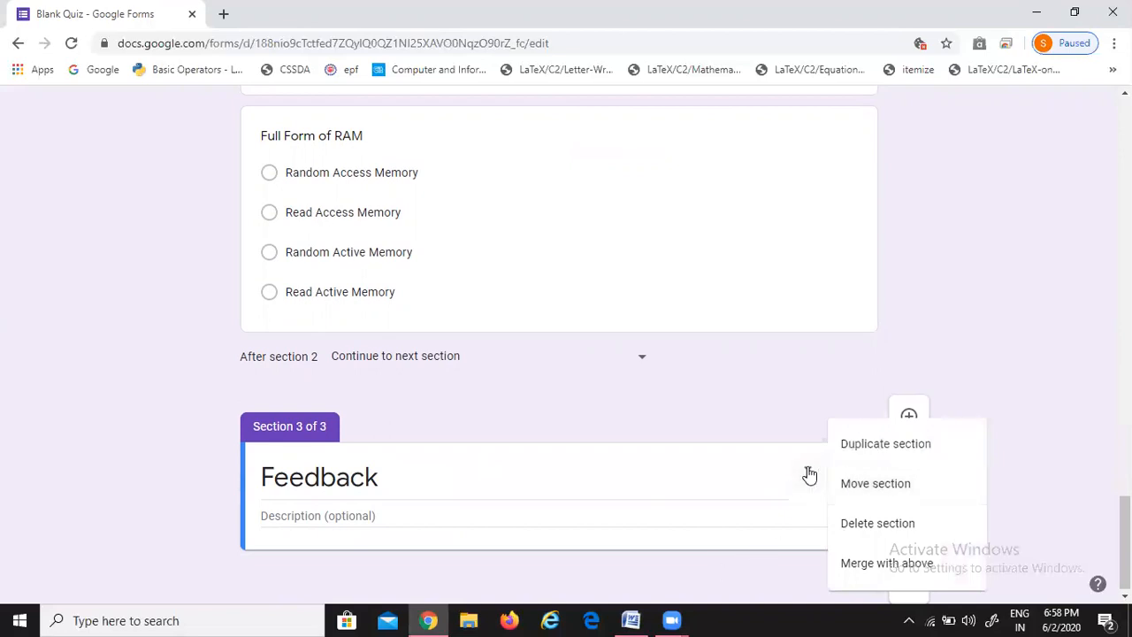
pyautogui.click(826, 475)
# Add a question titled 'Feedback' to the section and make it a Linear scale
pyautogui.click(905, 417)
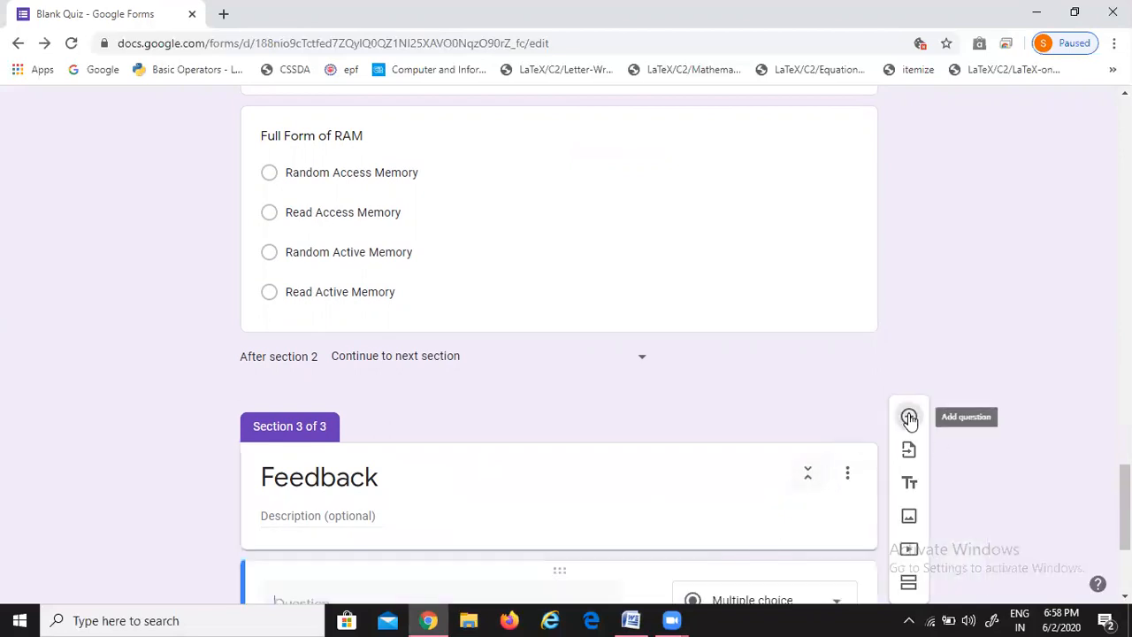
pyautogui.write('Feedback')
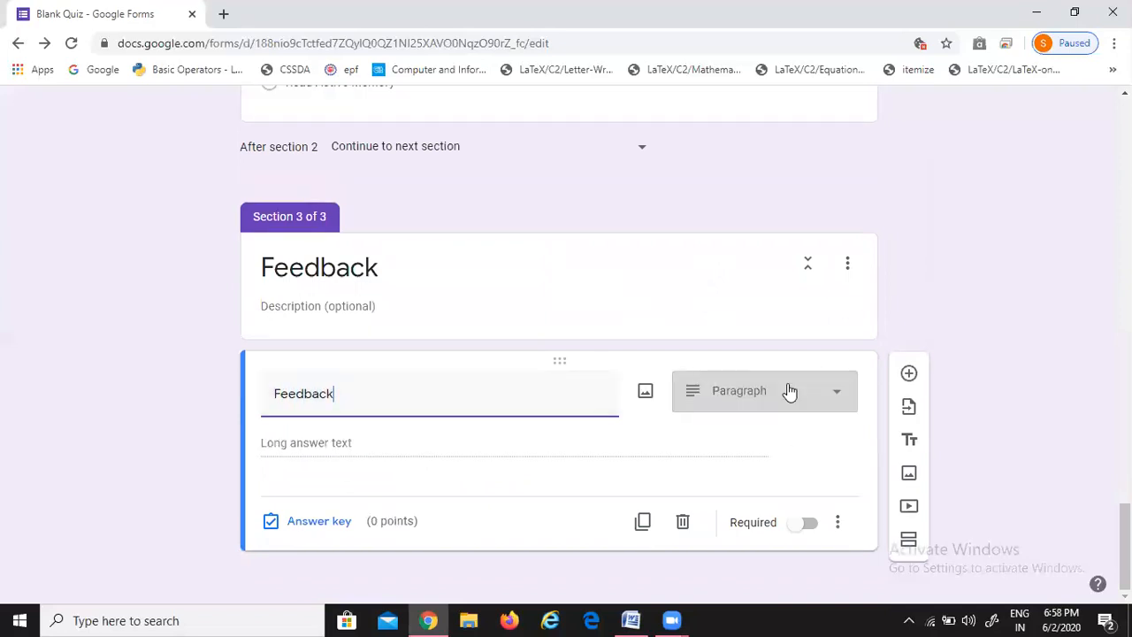
pyautogui.click(788, 392)
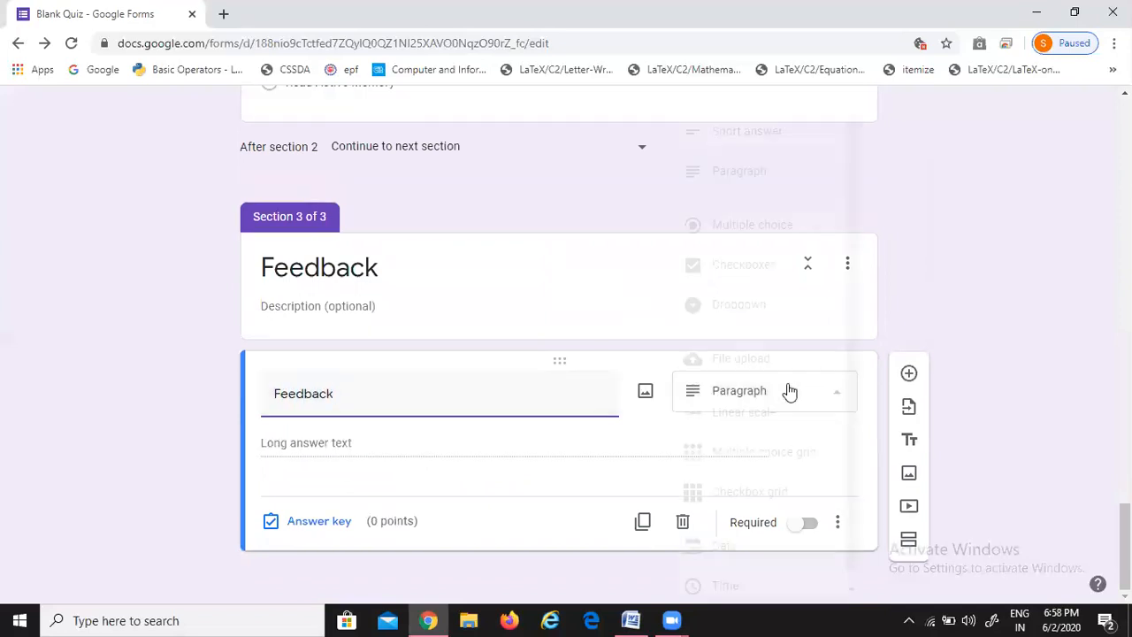
pyautogui.click(750, 413)
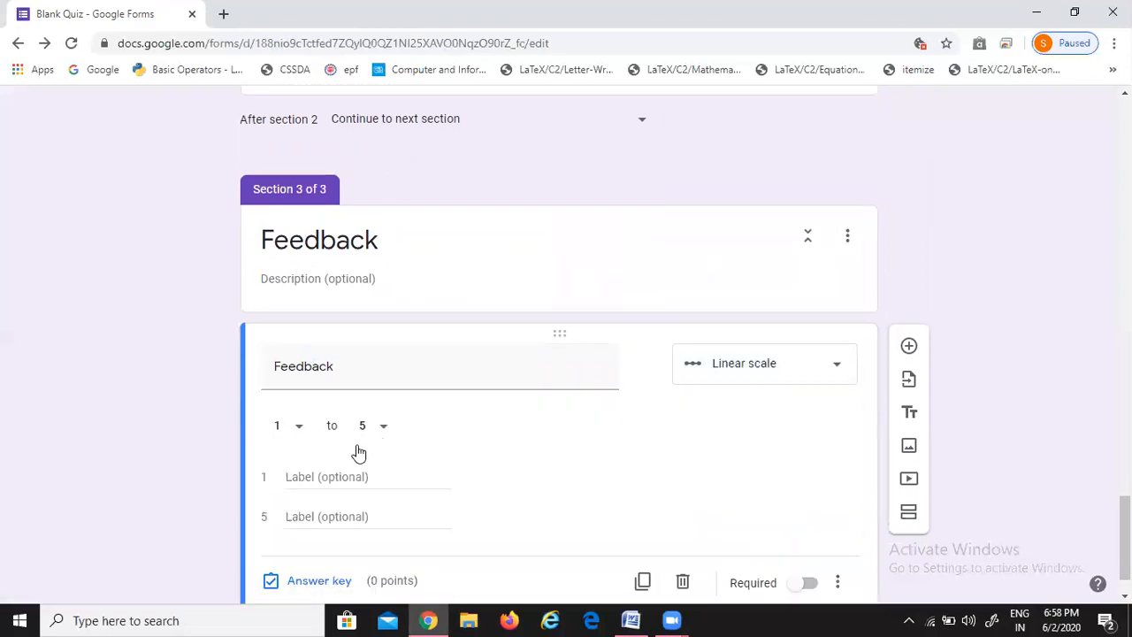
# Label scale value 1 as 'Bad' and value 5 as 'Excellent'
pyautogui.click(333, 478)
pyautogui.write('B')
pyautogui.press('BackSpace')
pyautogui.write('Bad')
pyautogui.click(323, 520)
pyautogui.write('G')
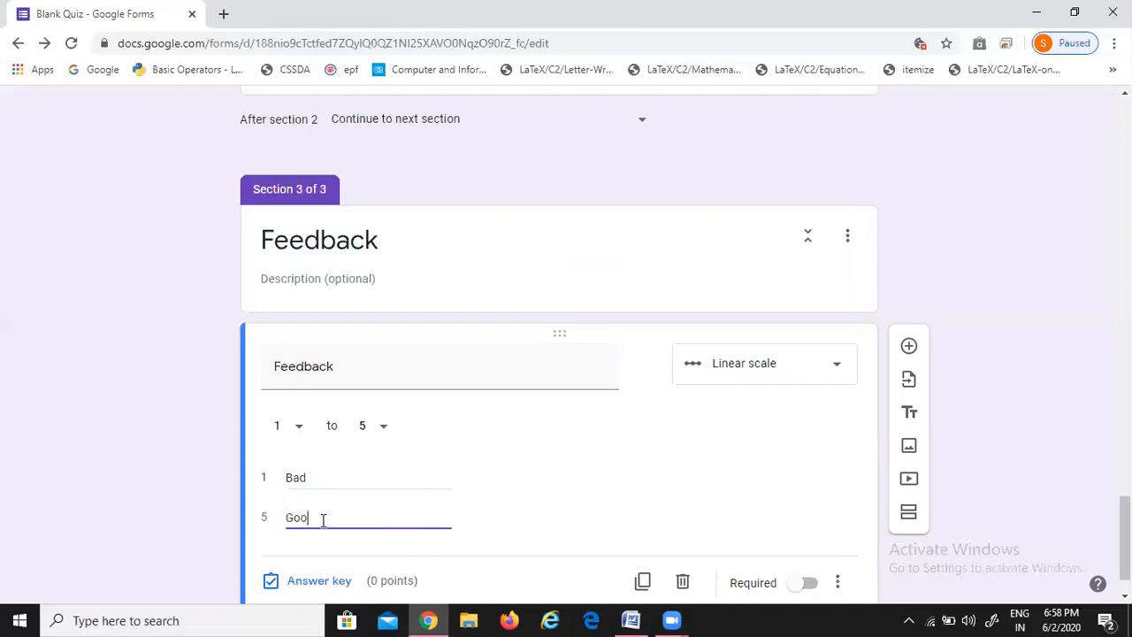
pyautogui.write('o')
pyautogui.press('BackSpace')
pyautogui.press('BackSpace')
pyautogui.write('Excellent')
pyautogui.click(83, 451)
pyautogui.scroll(-1, 84, 451)
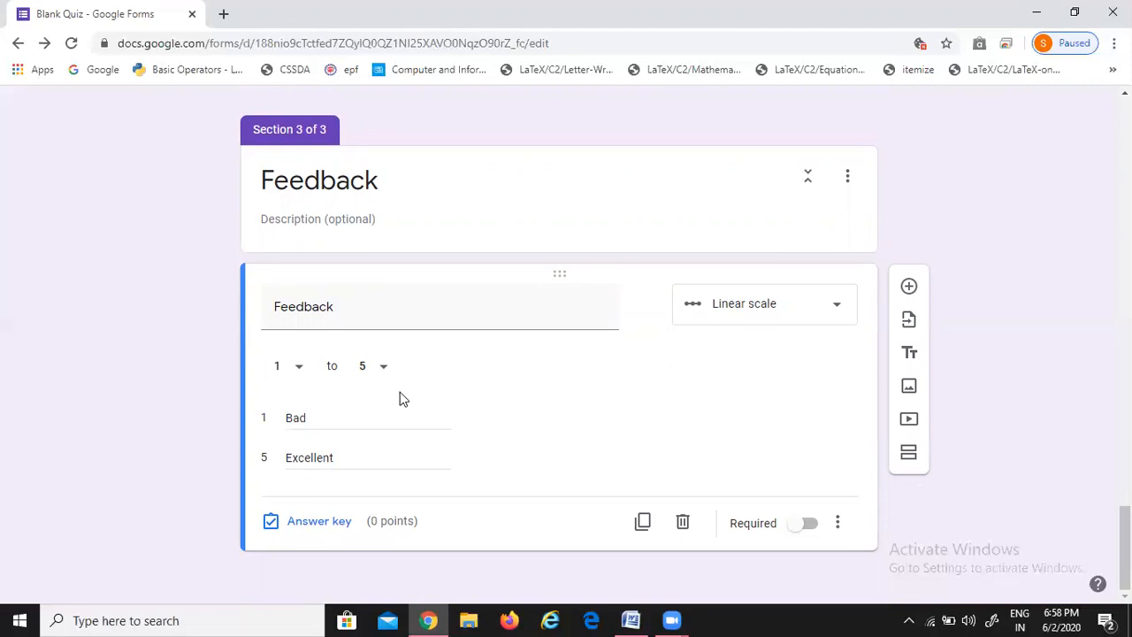
# Email the 'Two Days Online Computer Workshop' quiz to the test recipient's address, then open a new browser tab
pyautogui.scroll(20, 489, 356)
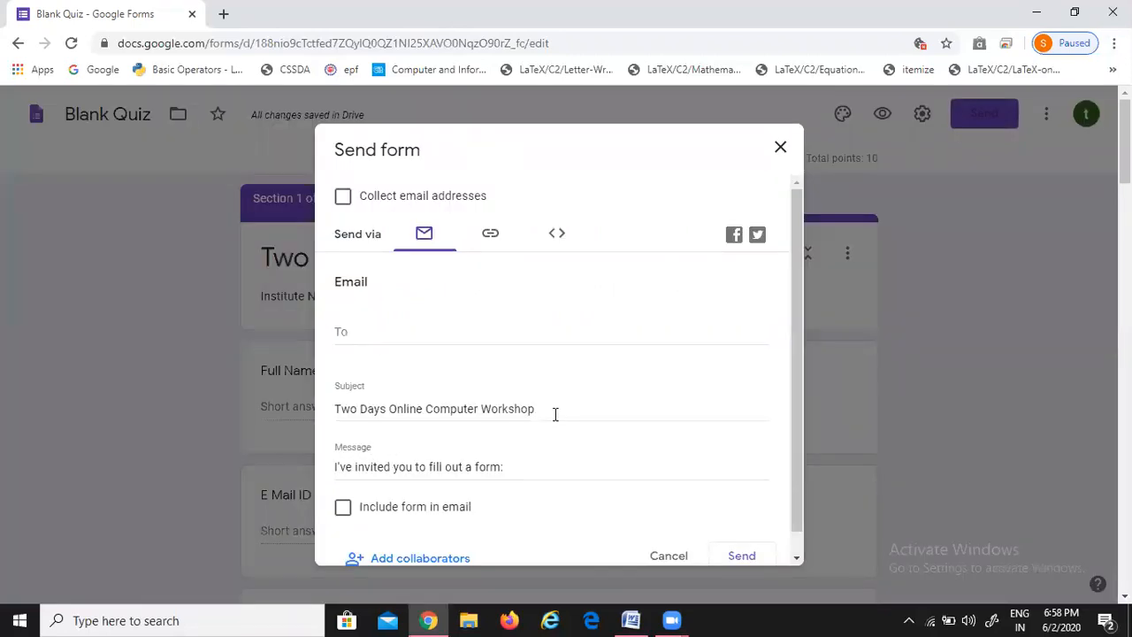
pyautogui.click(745, 549)
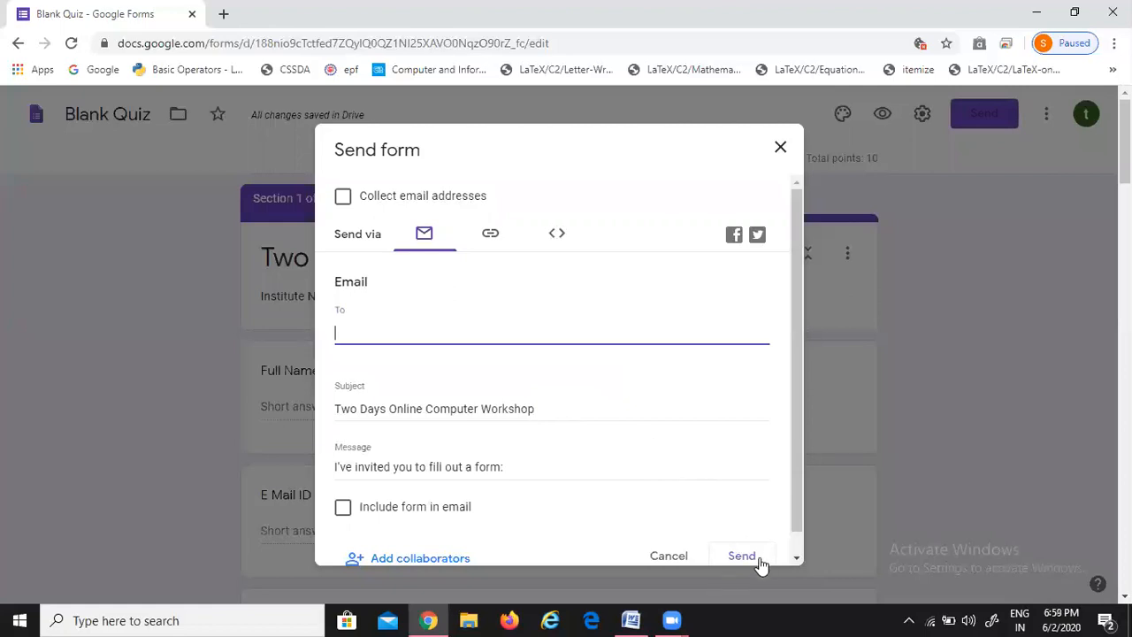
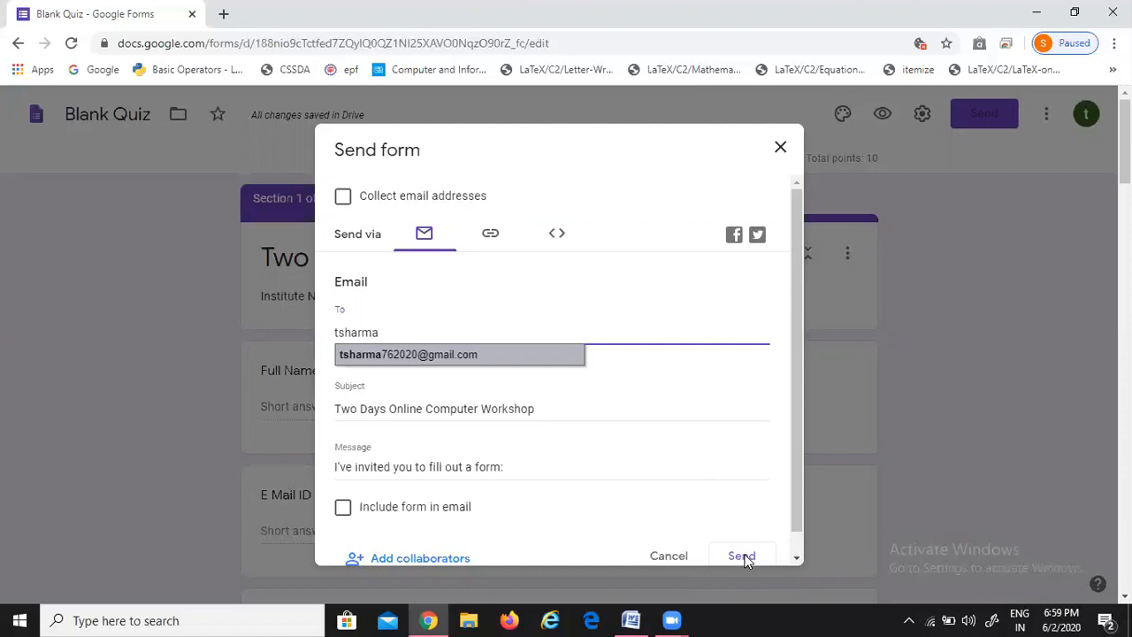
pyautogui.press('Return')
pyautogui.press('Tab')
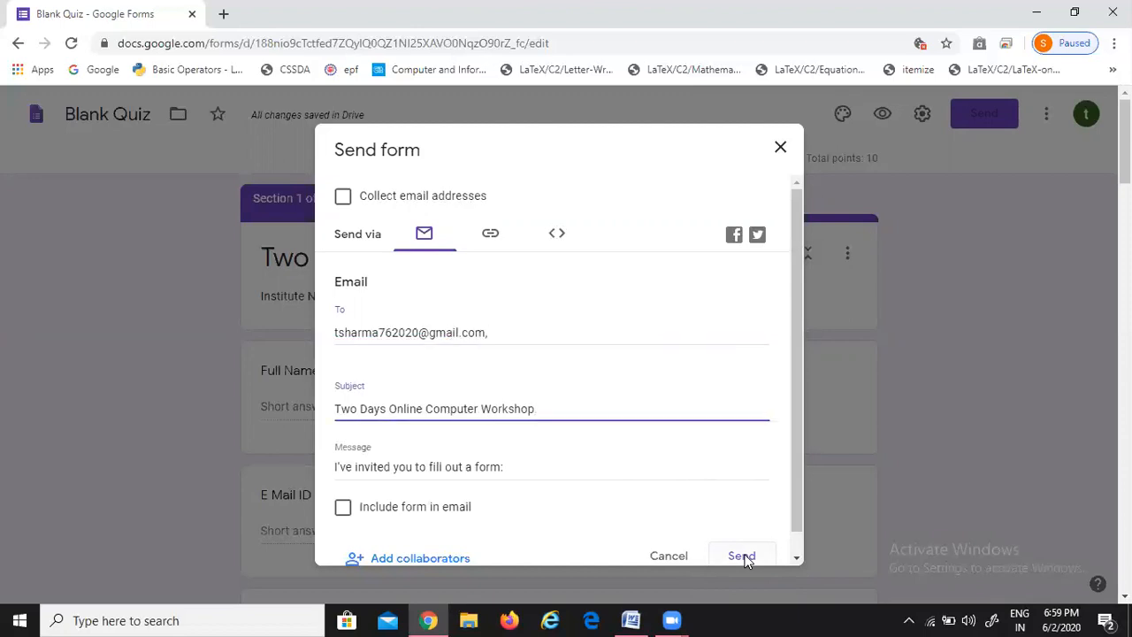
pyautogui.click(743, 556)
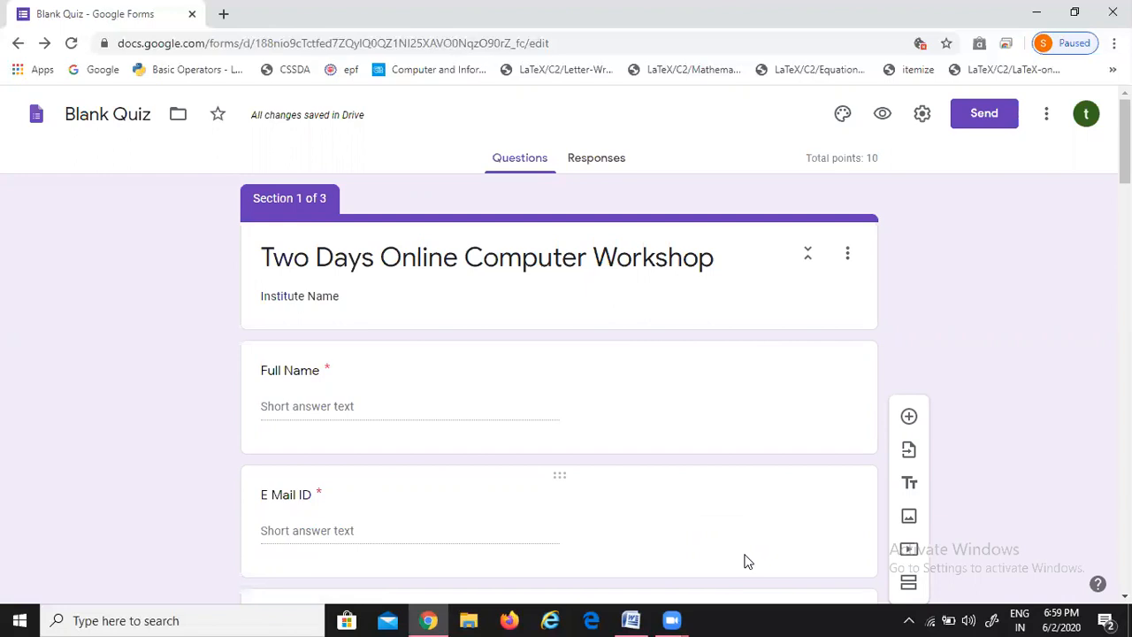
pyautogui.click(223, 15)
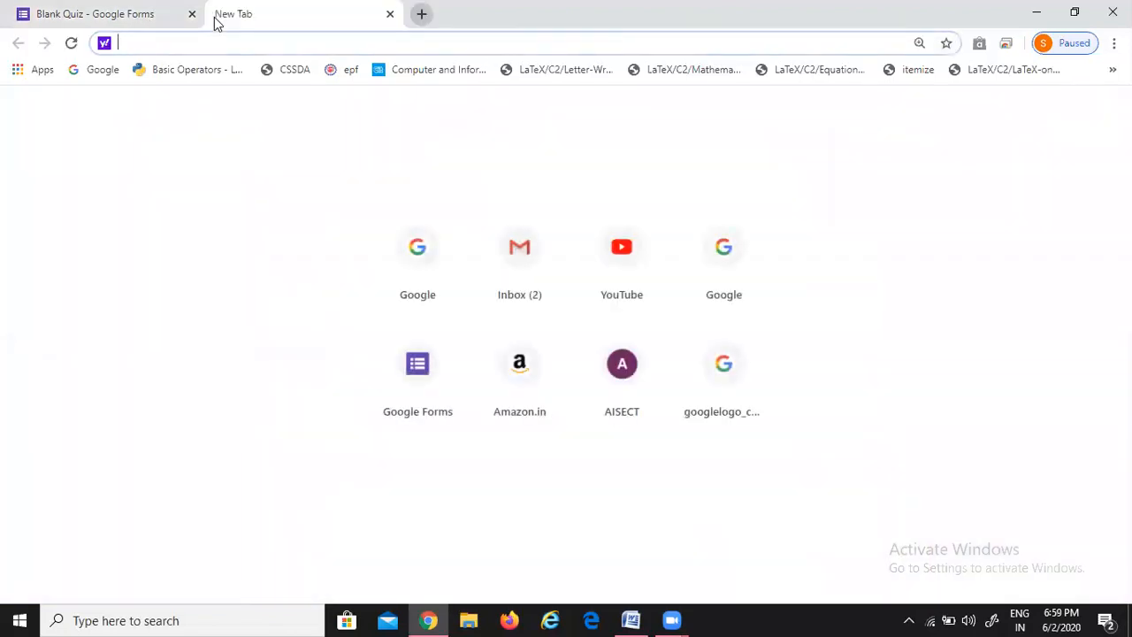
# Open the workshop invitation in the Gmail inbox and launch the live form from FILL OUT FORM
pyautogui.click(525, 268)
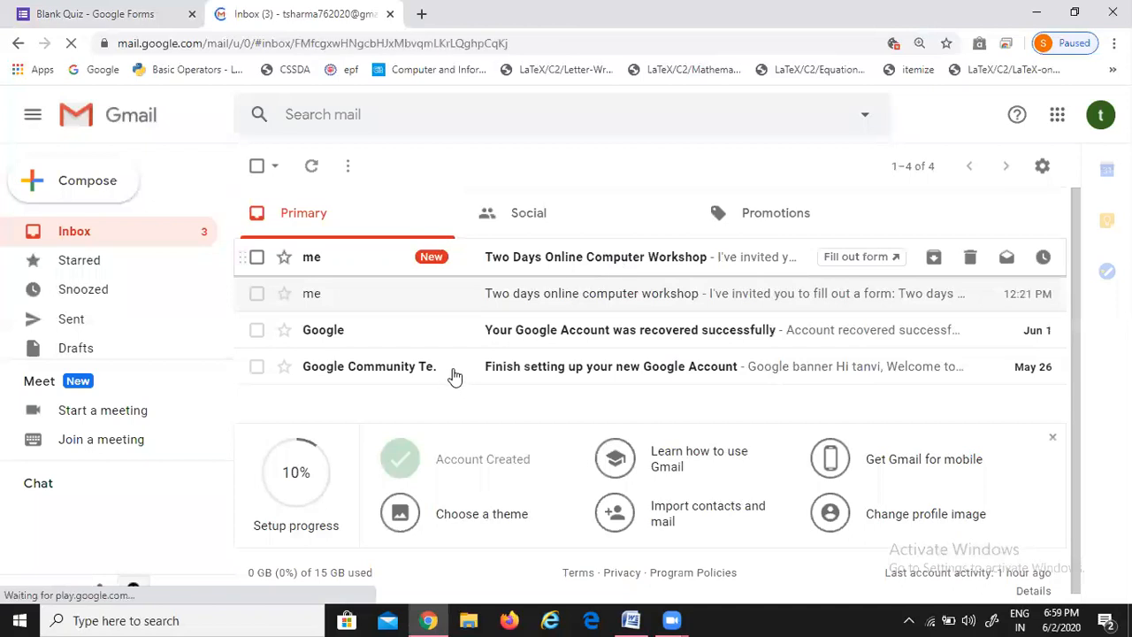
pyautogui.scroll(-2, 455, 374)
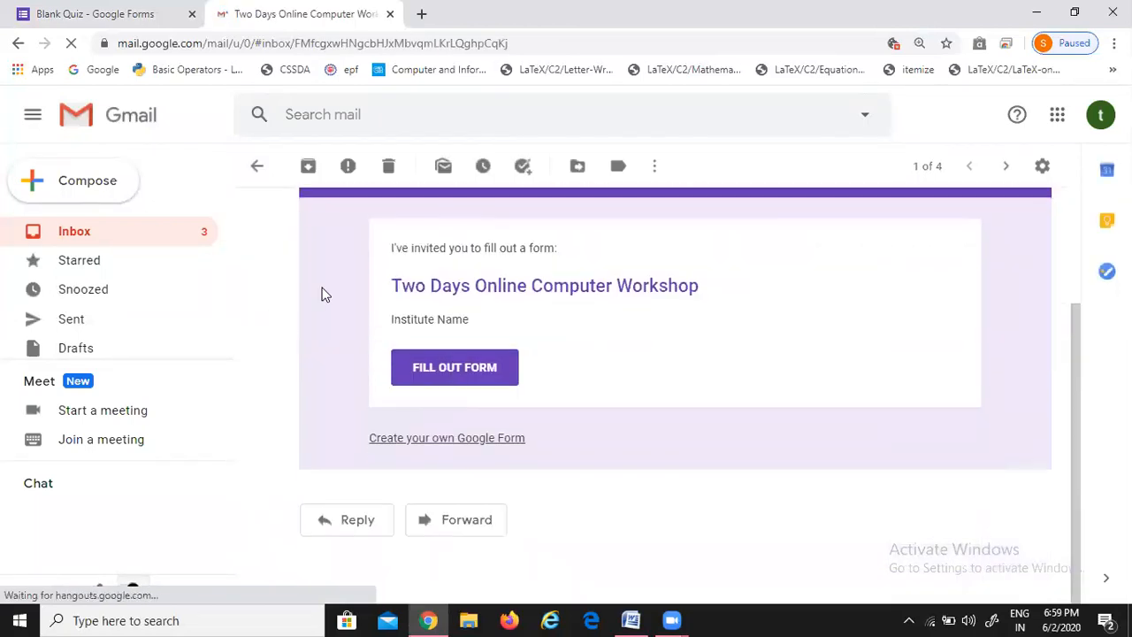
pyautogui.click(372, 332)
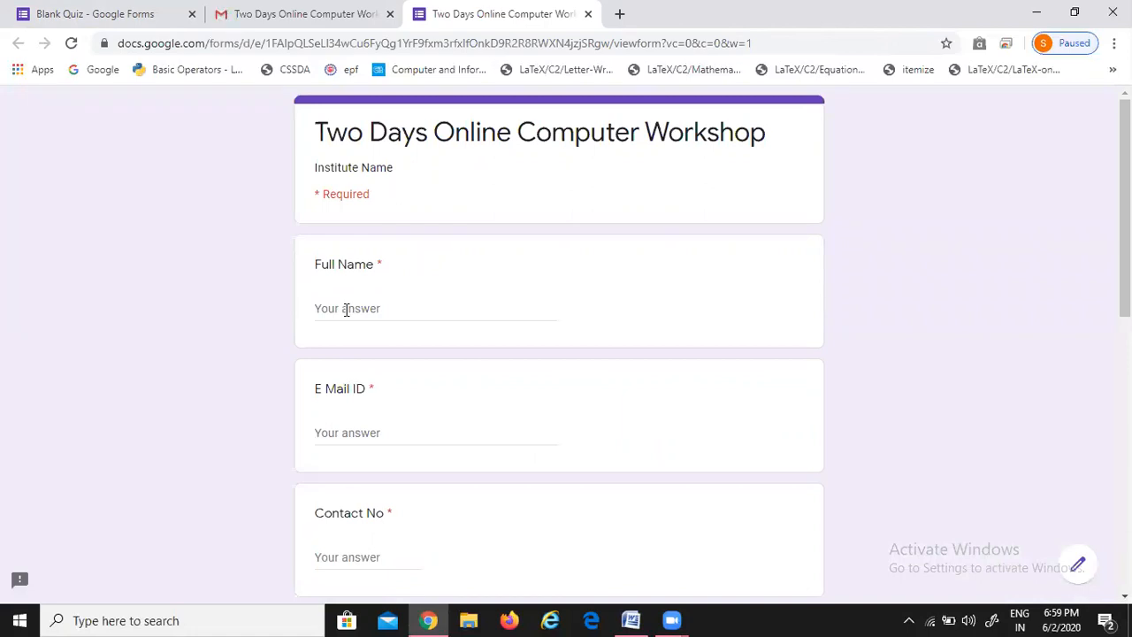
# Fill in the respondent's full name, e-mail address and contact number
pyautogui.click(345, 309)
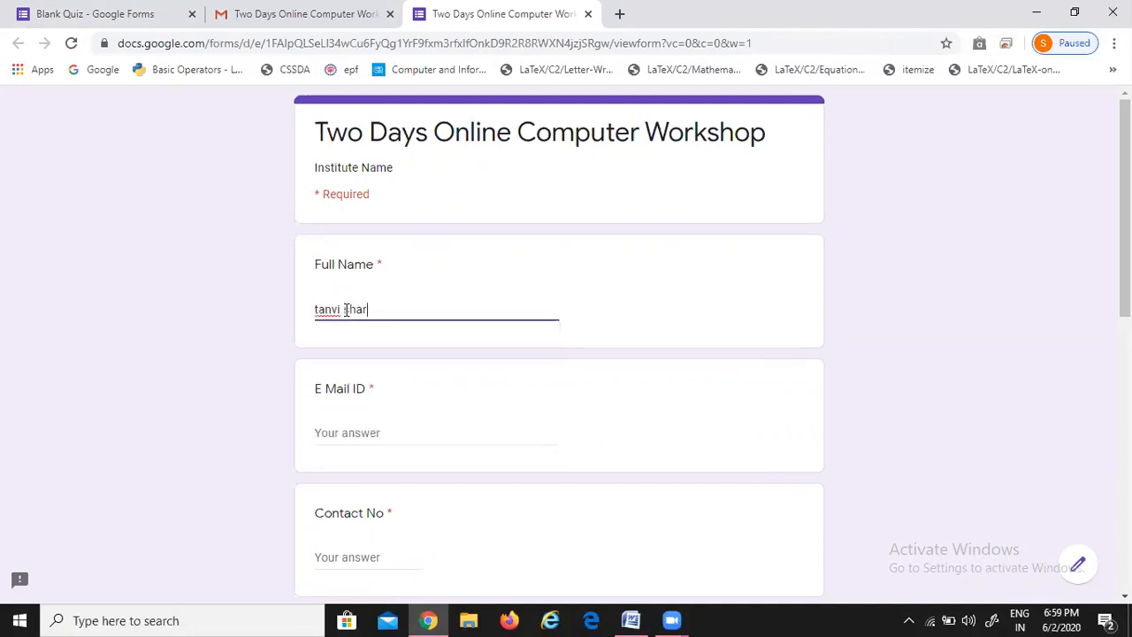
pyautogui.press('Tab')
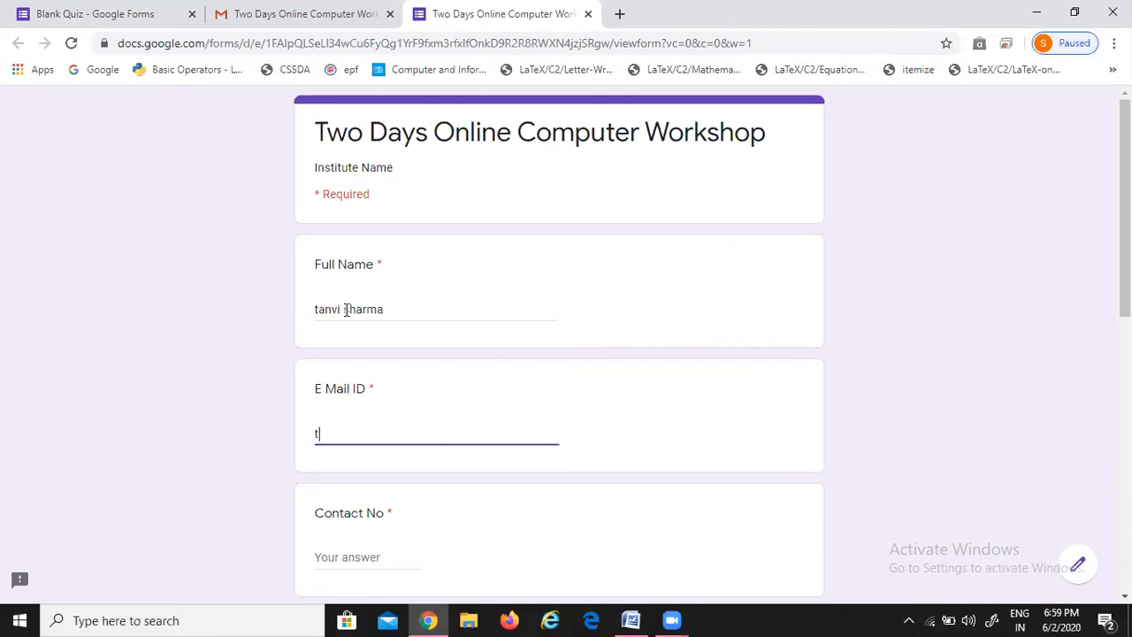
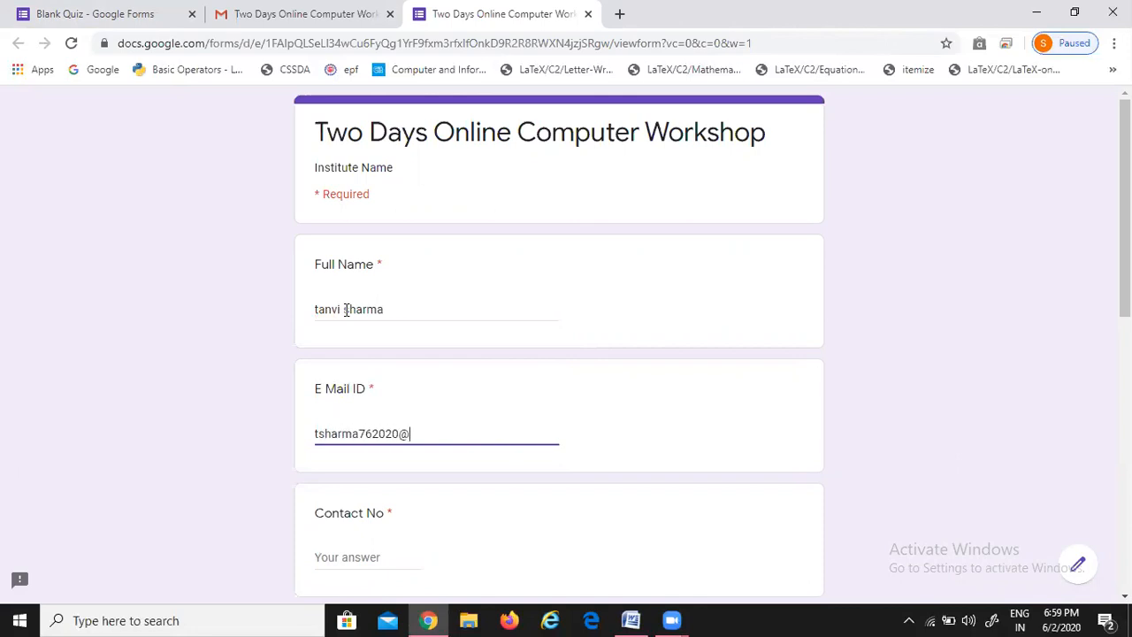
pyautogui.press('Tab')
pyautogui.write('1')
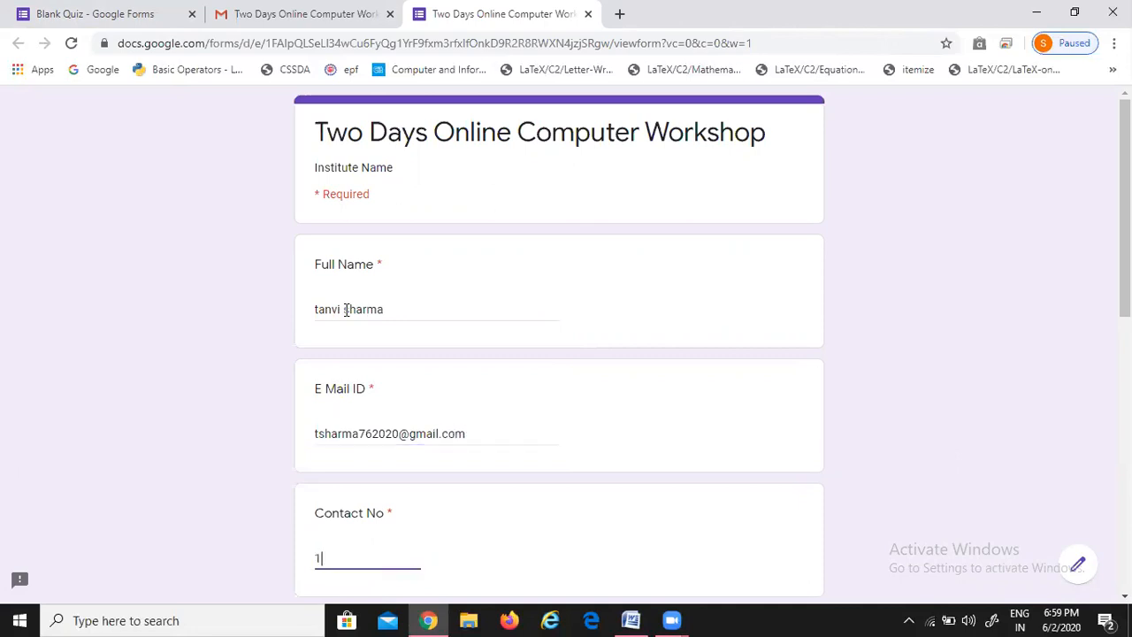
pyautogui.write('23456789')
# Enter institute ABCD, the city, state CG and qualification Graduate, then continue to the Quiz section
pyautogui.press('Tab')
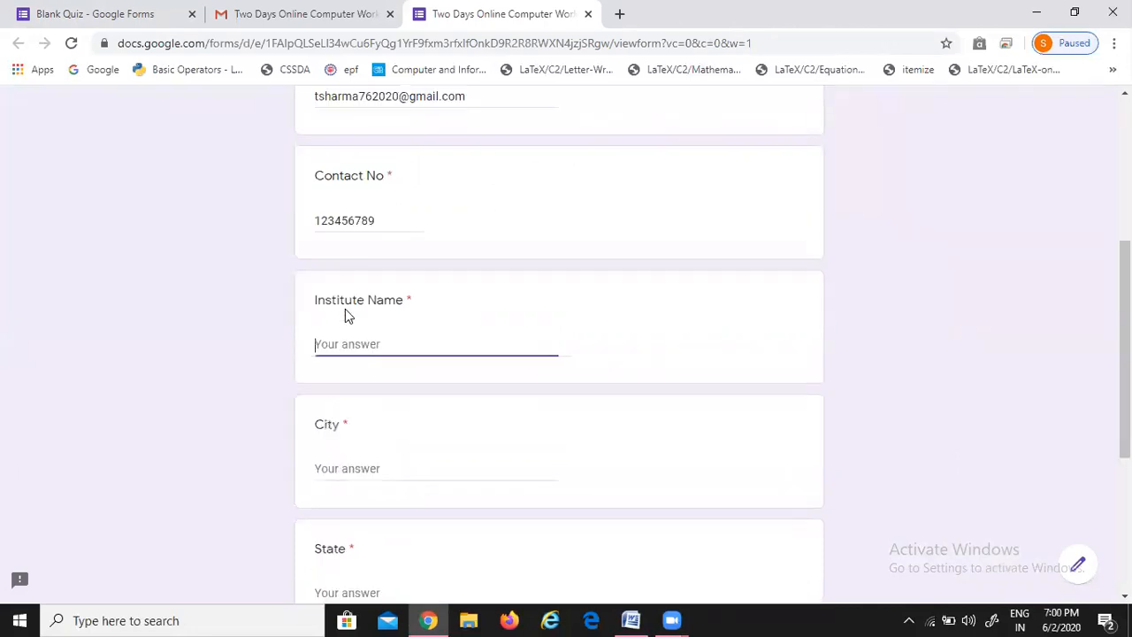
pyautogui.write('ABCD')
pyautogui.press('Tab')
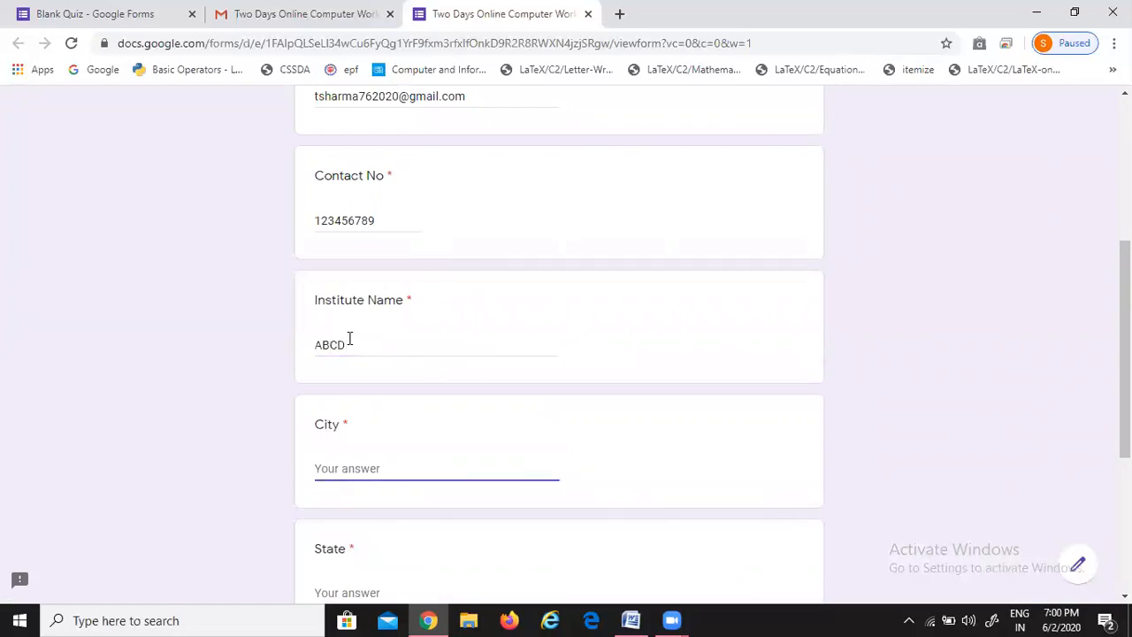
pyautogui.write('Bilasp')
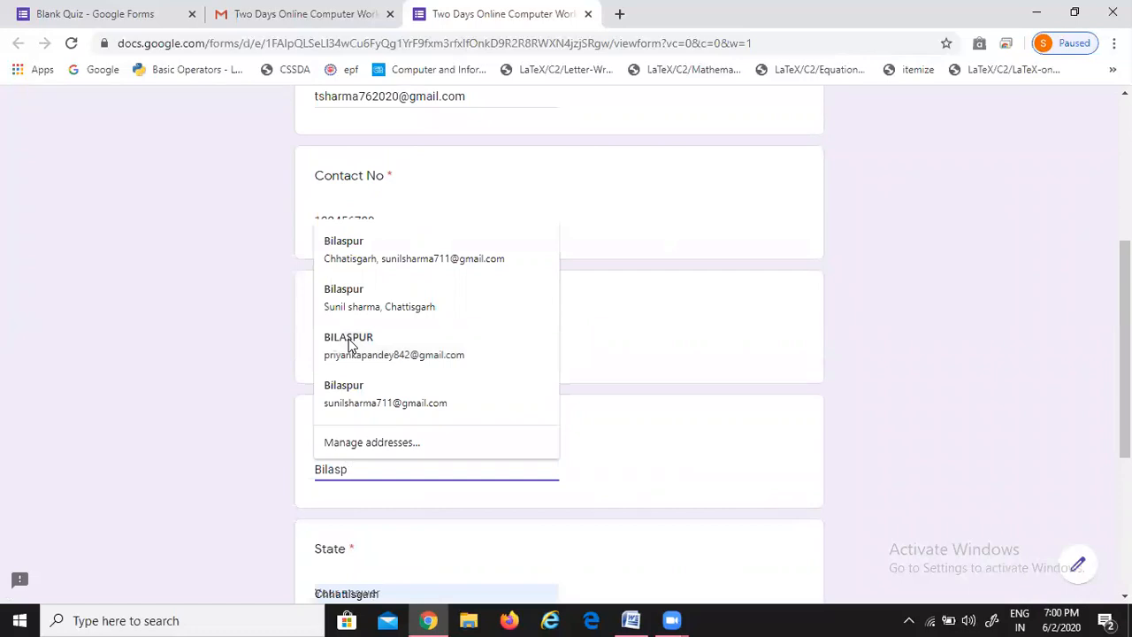
pyautogui.write('ur')
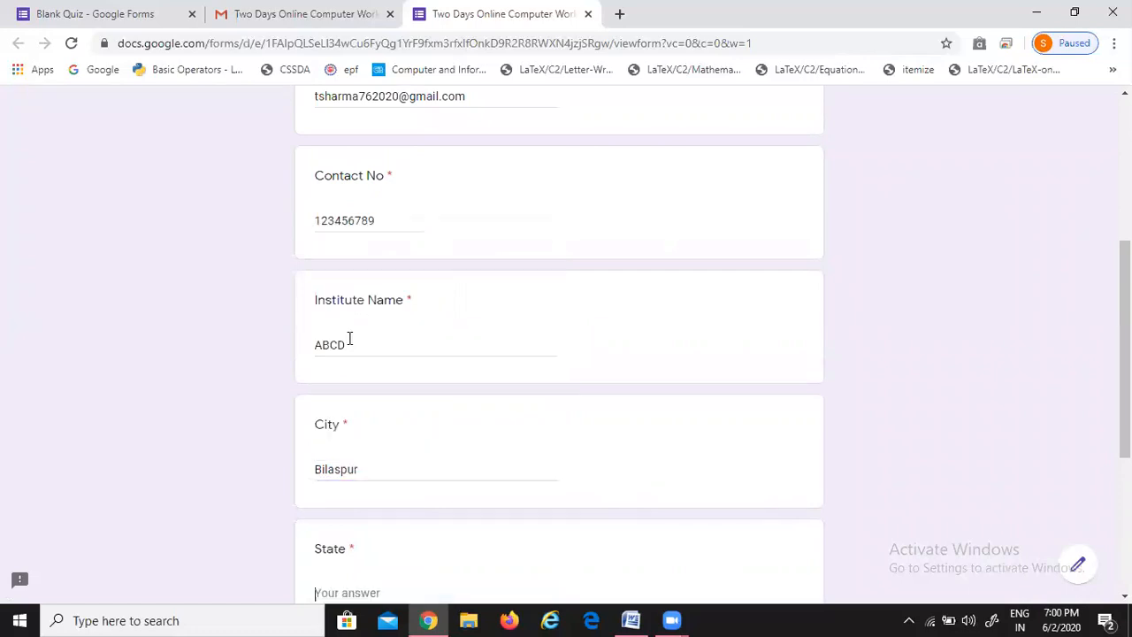
pyautogui.press('Tab')
pyautogui.write('CG')
pyautogui.press('Tab')
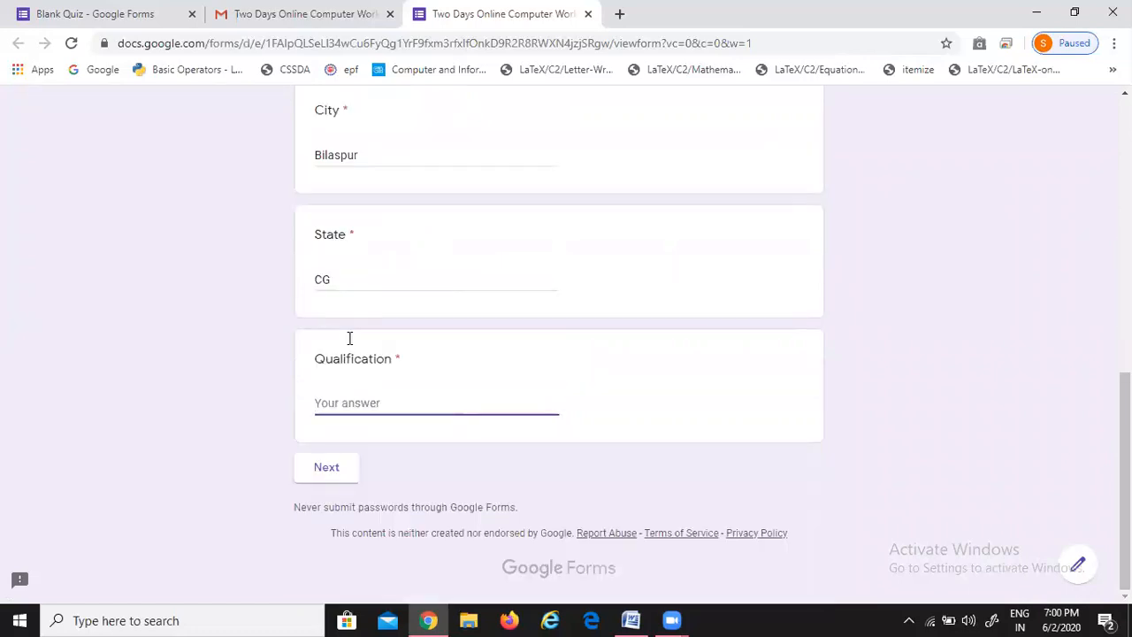
pyautogui.write('Graduate')
pyautogui.click(204, 427)
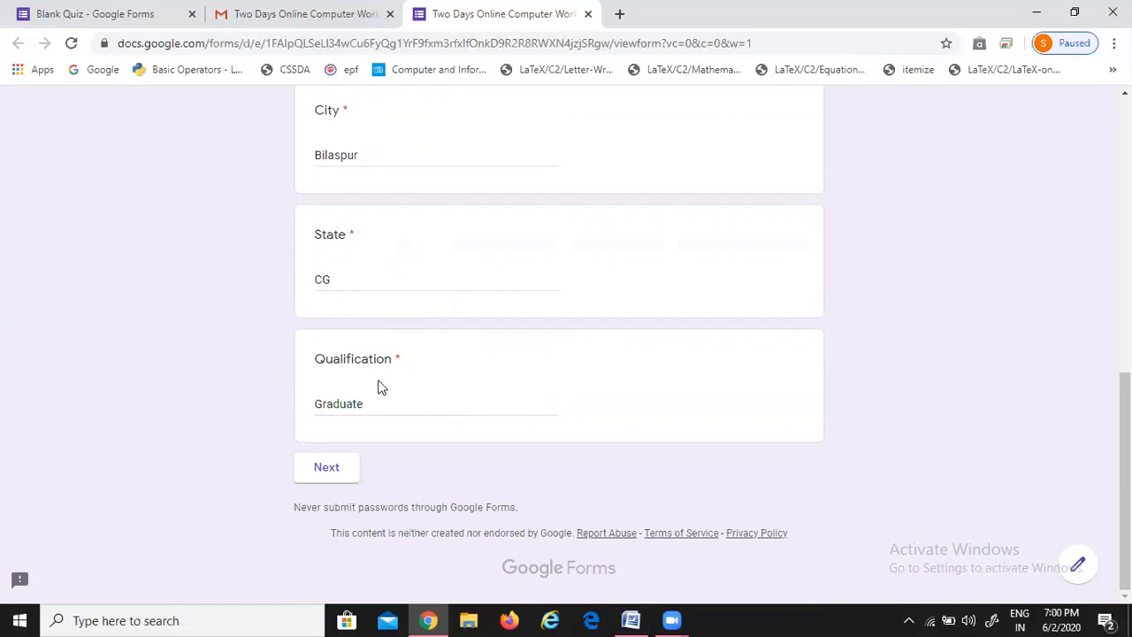
pyautogui.click(326, 468)
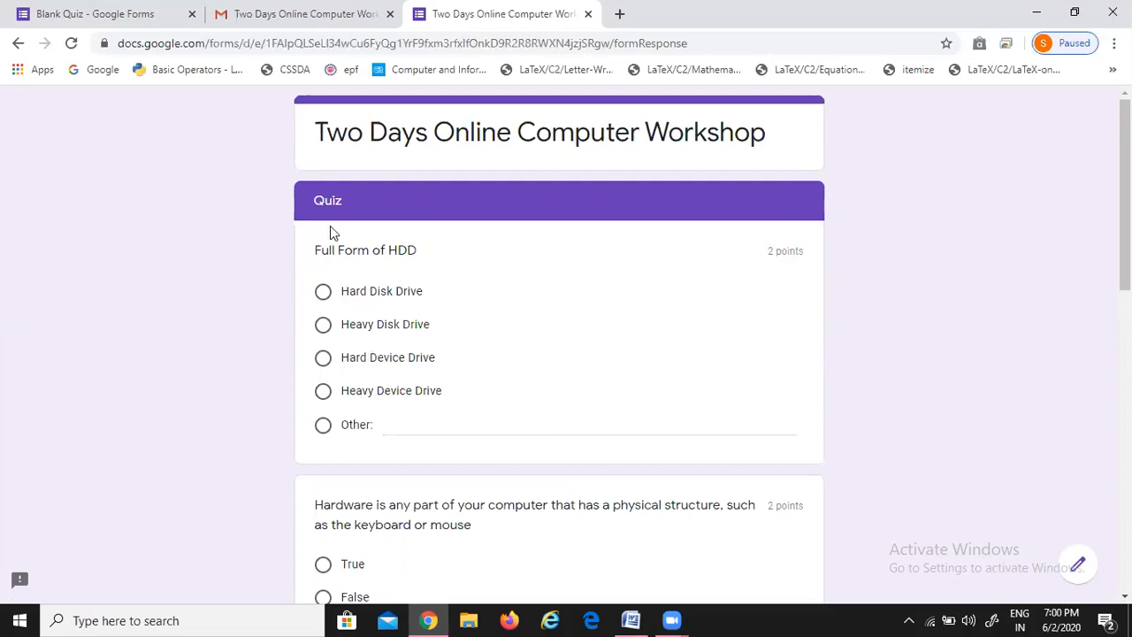
# Answer Hard Disk Drive for the HDD question, True for the hardware statement, and ABCD for Father of Computer
pyautogui.click(323, 295)
pyautogui.scroll(-2, 336, 265)
pyautogui.scroll(1, 371, 181)
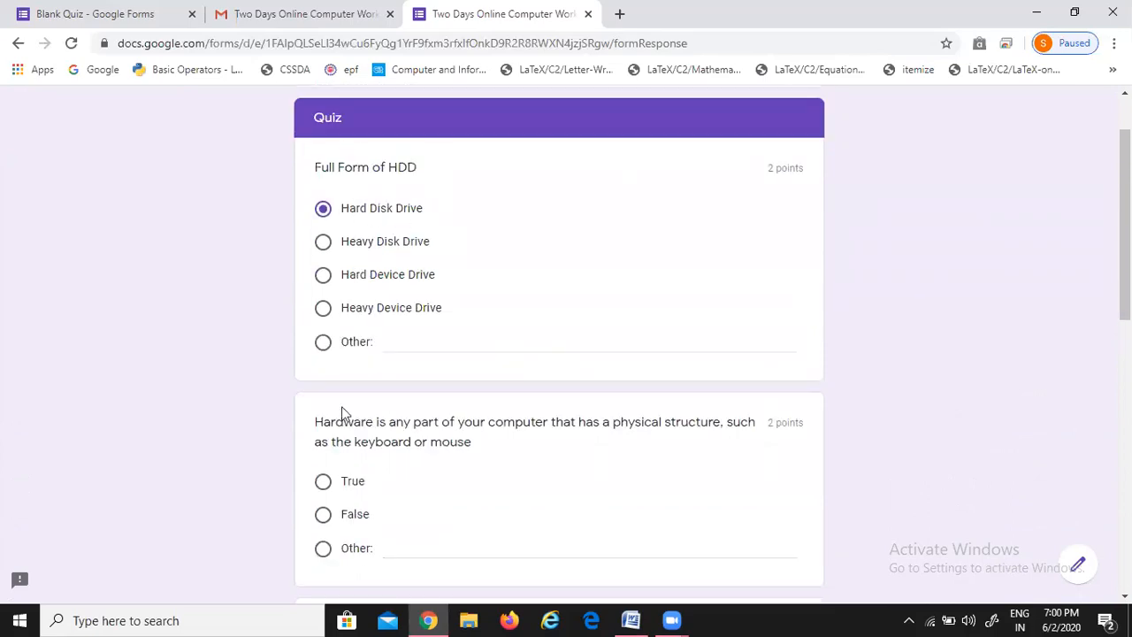
pyautogui.scroll(-2, 341, 406)
pyautogui.click(324, 316)
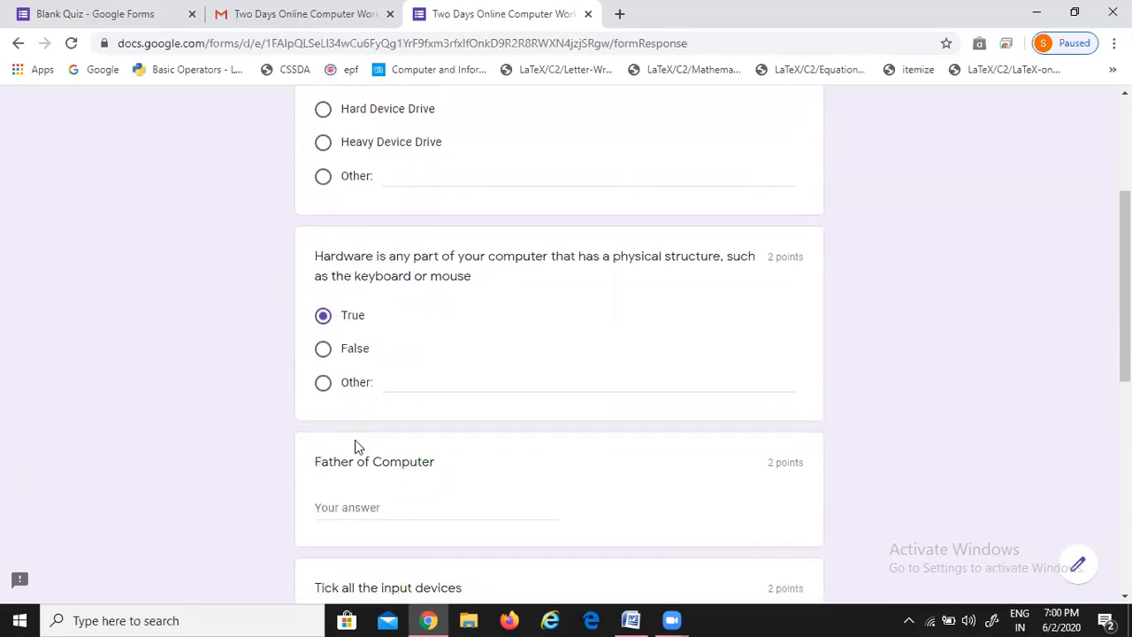
pyautogui.scroll(-2, 355, 447)
pyautogui.click(368, 343)
pyautogui.write('ABCD')
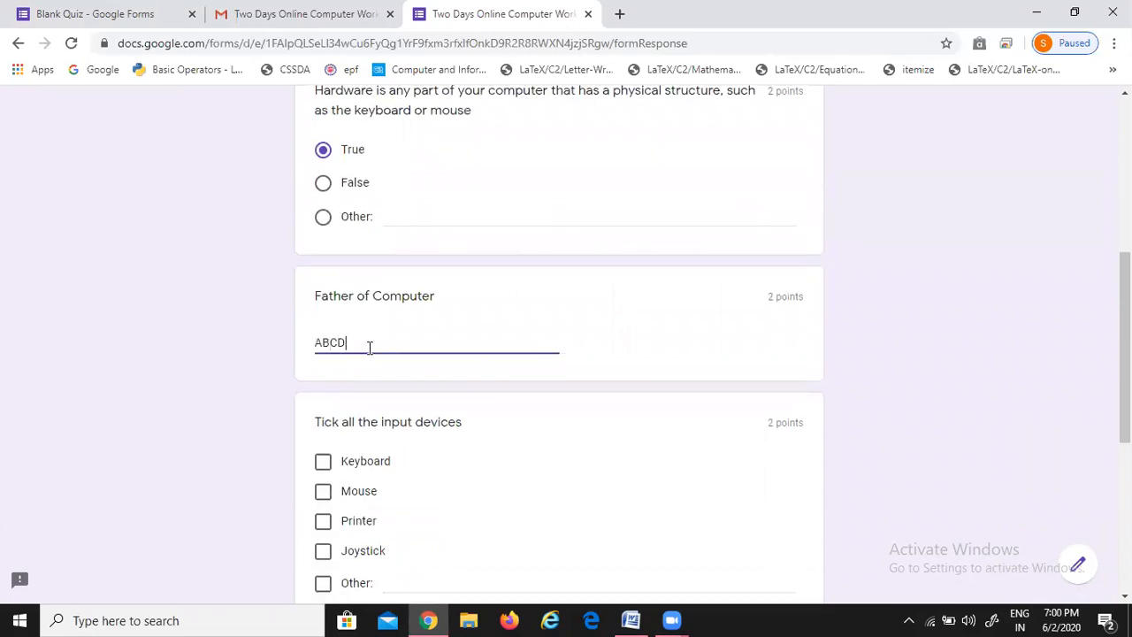
pyautogui.click(237, 362)
# Tick Keyboard, Mouse and Joystick as input devices, choose Random Active Memory, and continue to Feedback
pyautogui.scroll(-1, 292, 371)
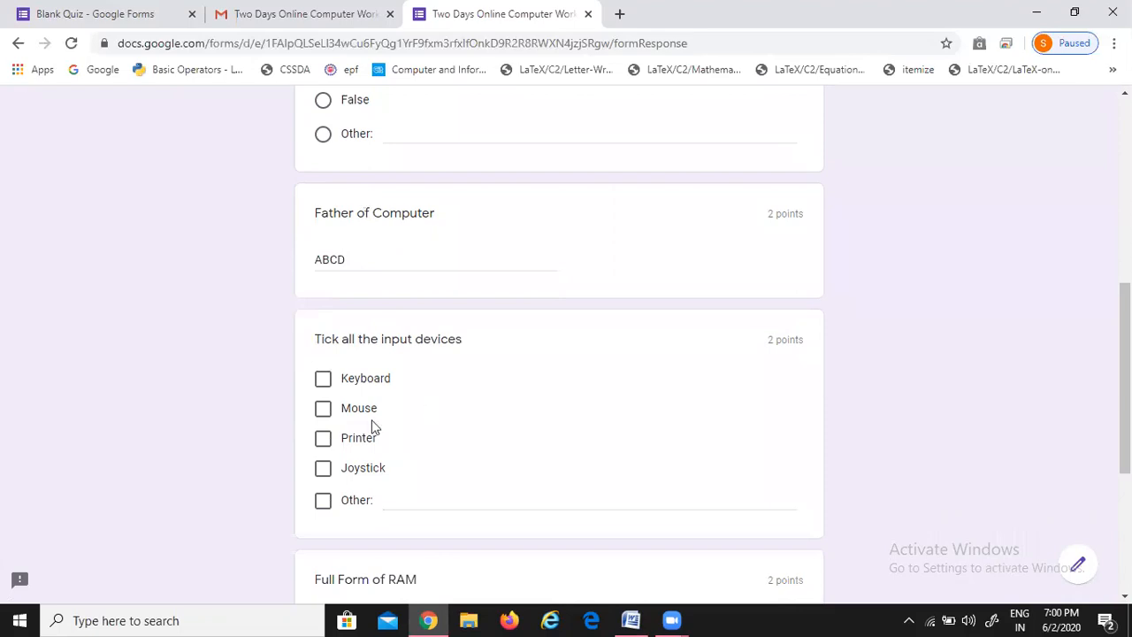
pyautogui.scroll(-2, 363, 407)
pyautogui.click(325, 217)
pyautogui.click(323, 271)
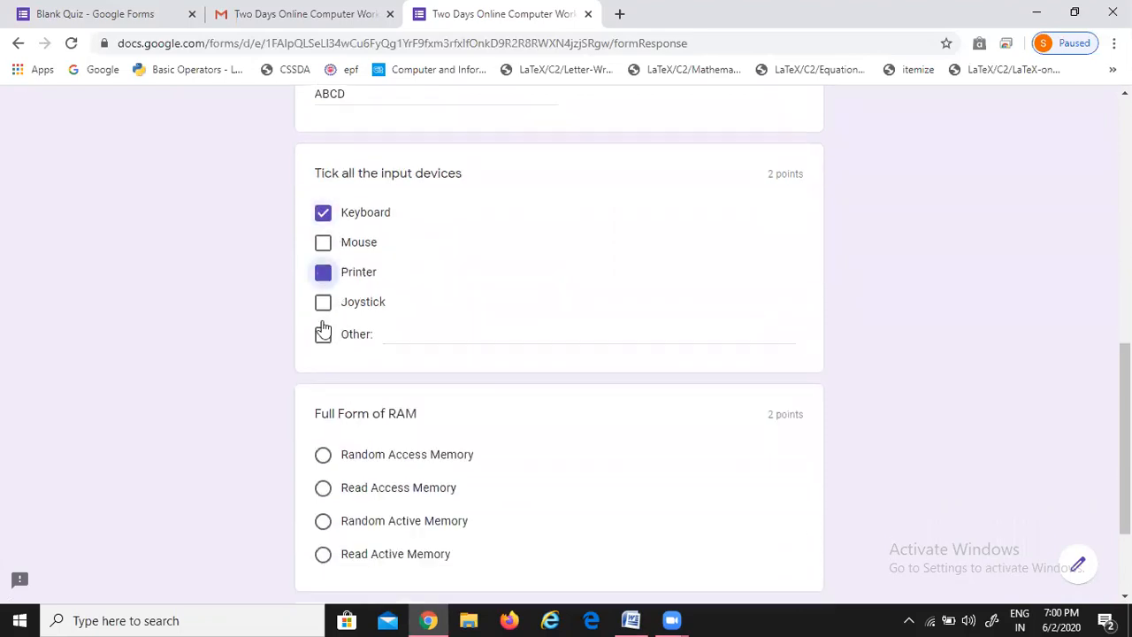
pyautogui.click(323, 243)
pyautogui.click(323, 301)
pyautogui.click(323, 271)
pyautogui.scroll(-2, 341, 359)
pyautogui.click(324, 373)
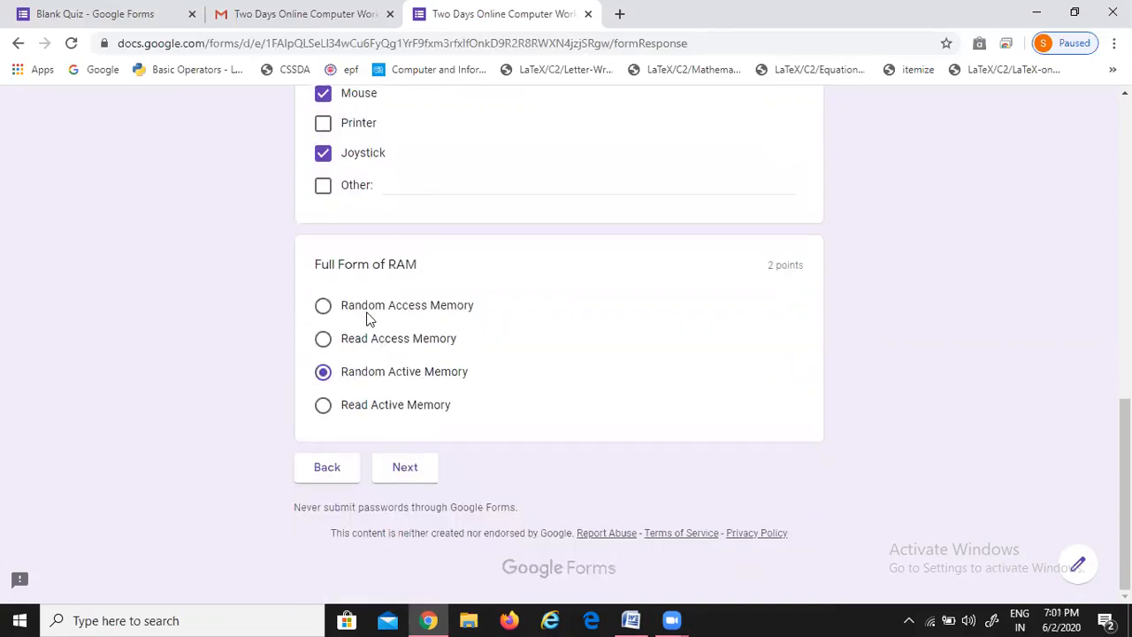
pyautogui.click(403, 469)
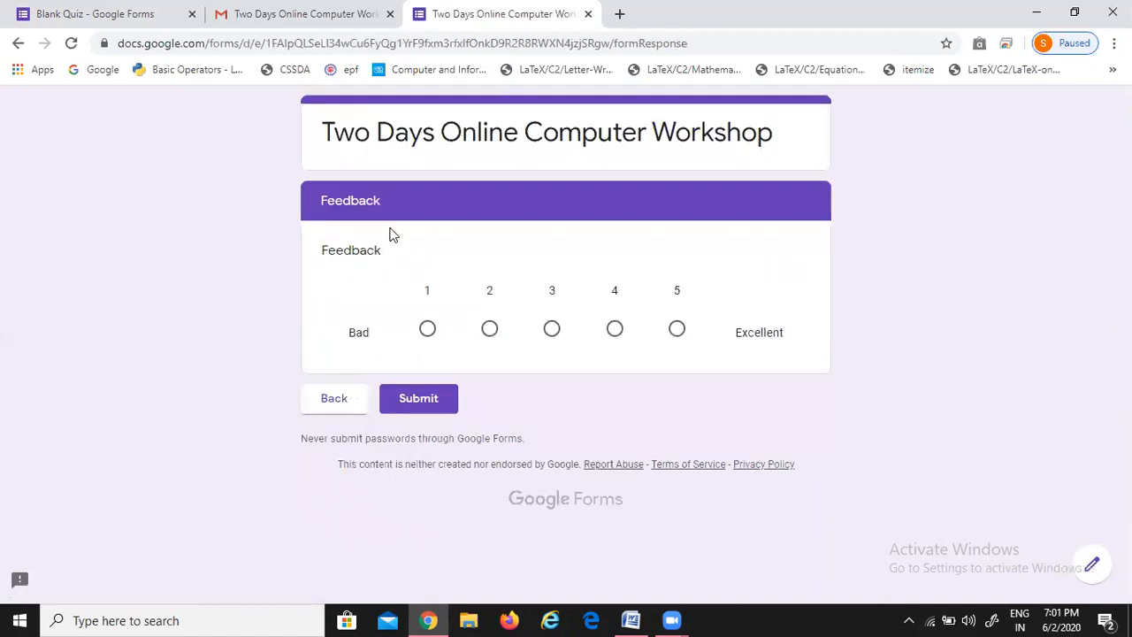
# Rate the workshop 5 on the feedback scale, submit the response, and view the 6/10 score
pyautogui.click(677, 335)
pyautogui.click(432, 403)
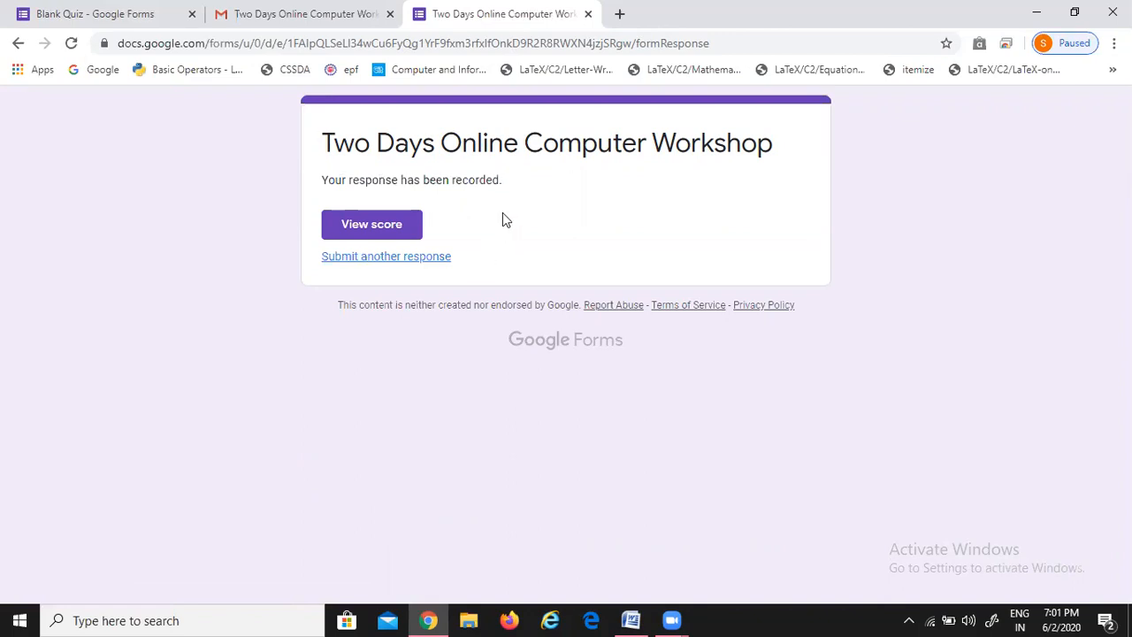
pyautogui.click(370, 226)
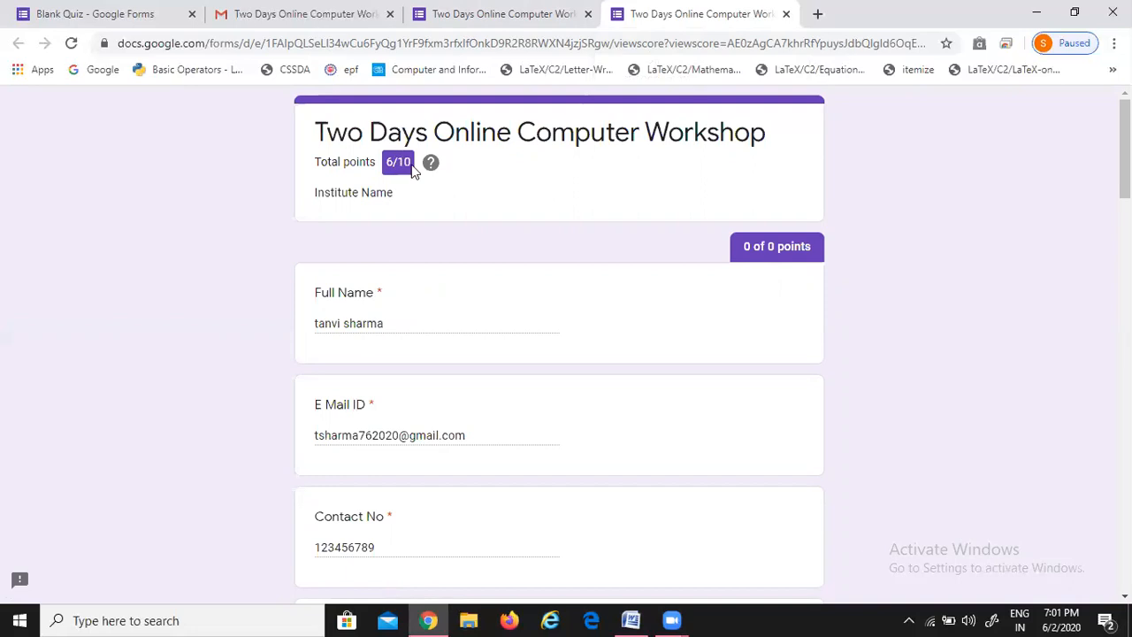
# Review the correct and wrong answers on the score page, then return to the Blank Quiz editor
pyautogui.scroll(-1, 409, 319)
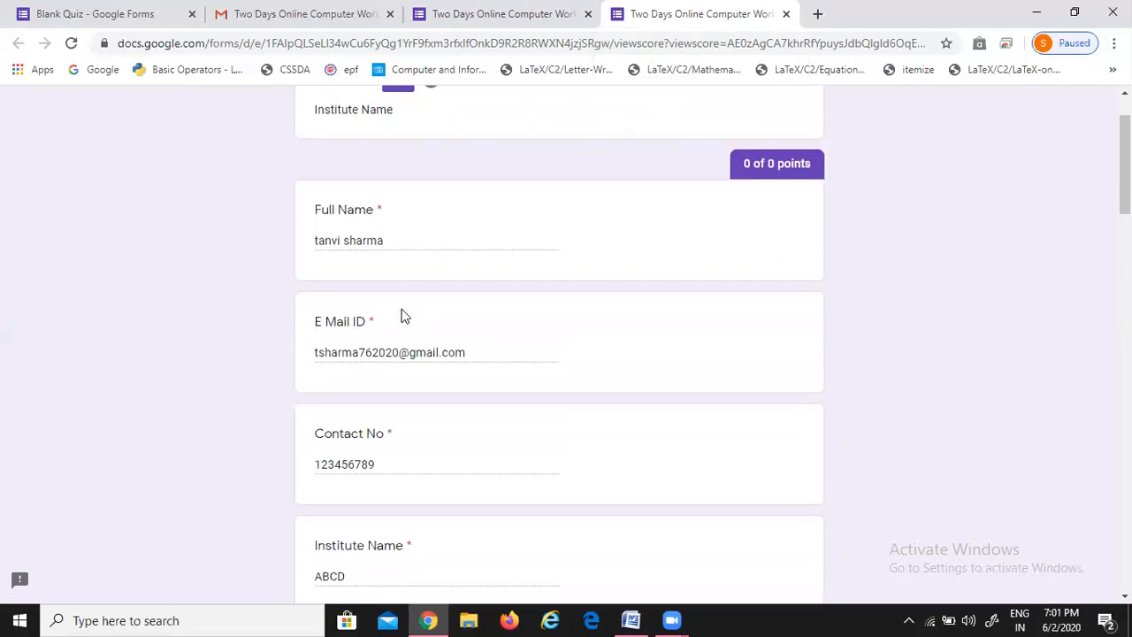
pyautogui.scroll(-1, 403, 316)
pyautogui.scroll(2, 403, 316)
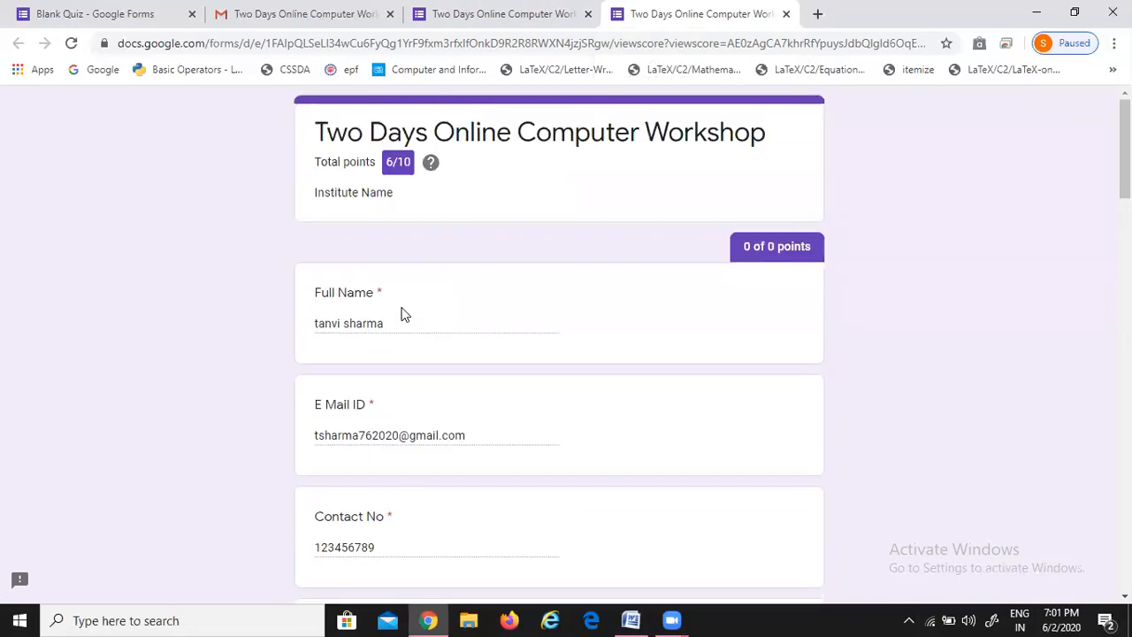
pyautogui.scroll(-3, 402, 312)
pyautogui.scroll(-4, 403, 313)
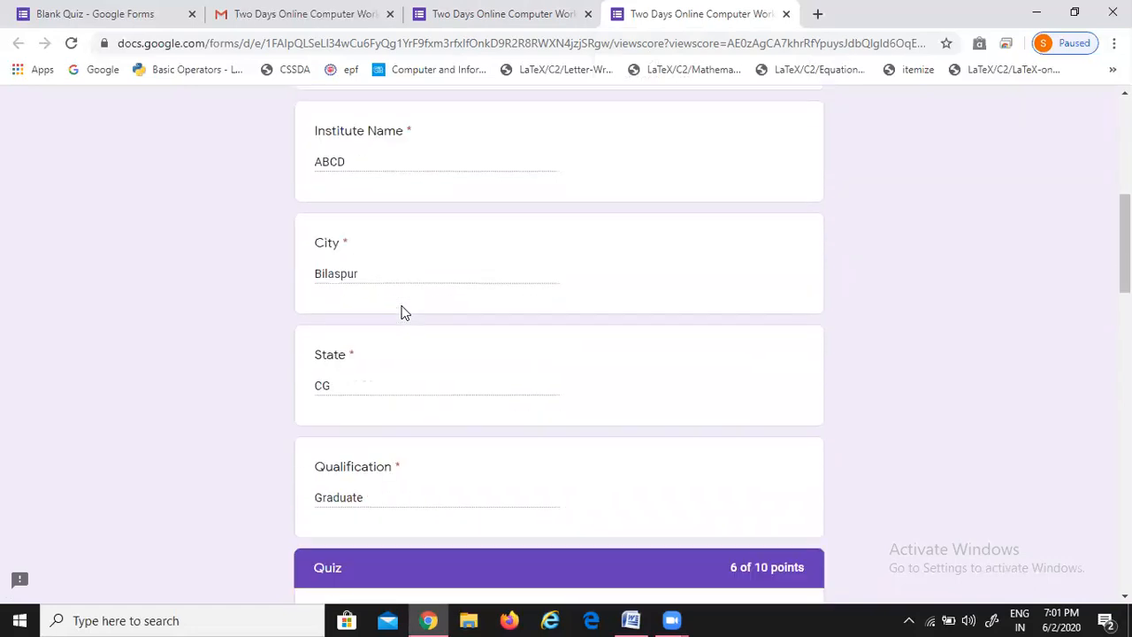
pyautogui.scroll(-15, 403, 312)
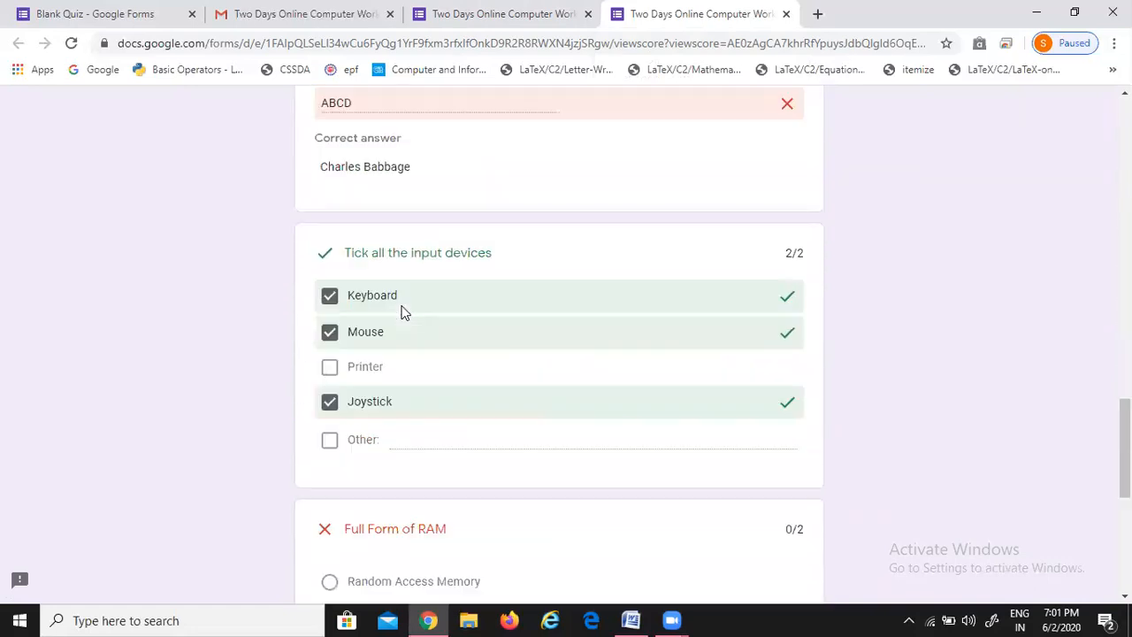
pyautogui.scroll(-2, 402, 312)
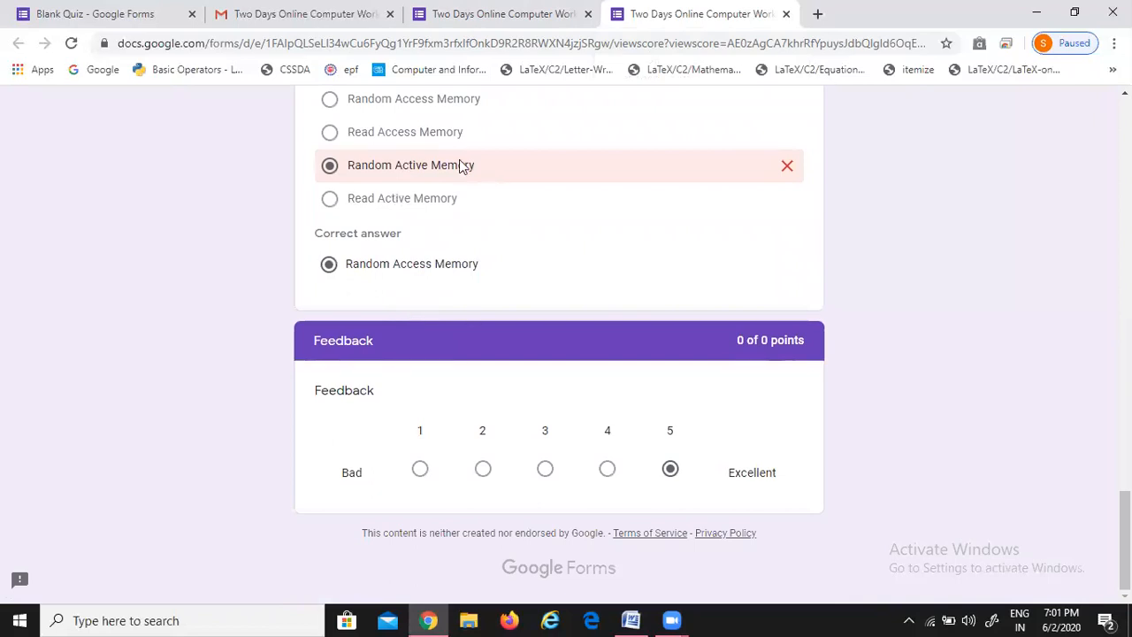
pyautogui.click(115, 11)
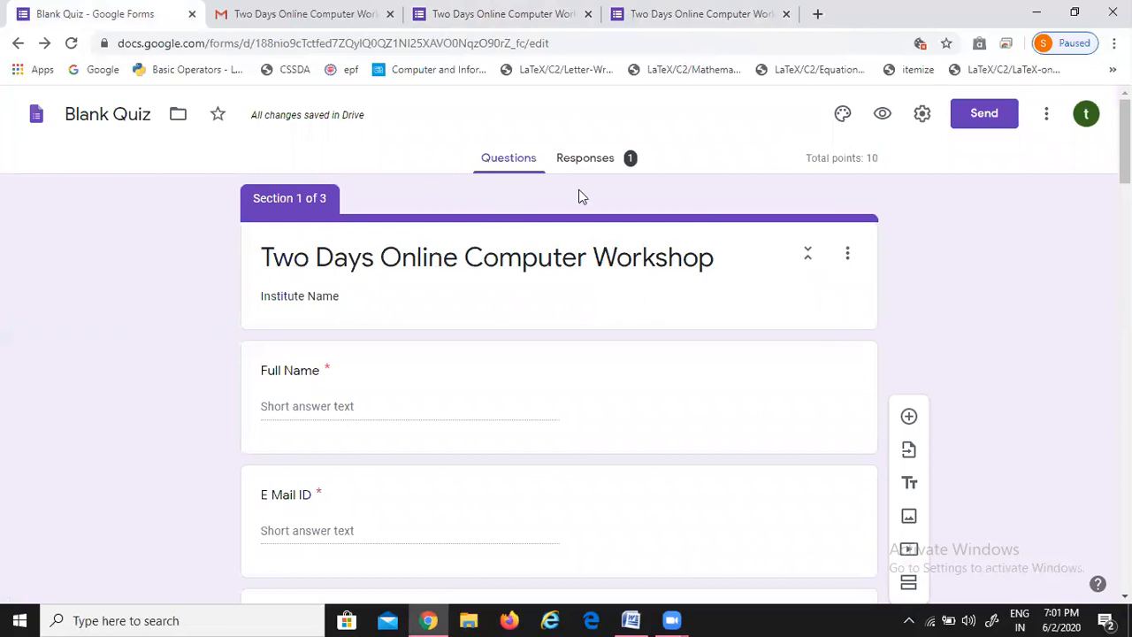
# From the Responses tab, create a new 'Blank Quiz (Responses)' spreadsheet to collect responses
pyautogui.click(593, 168)
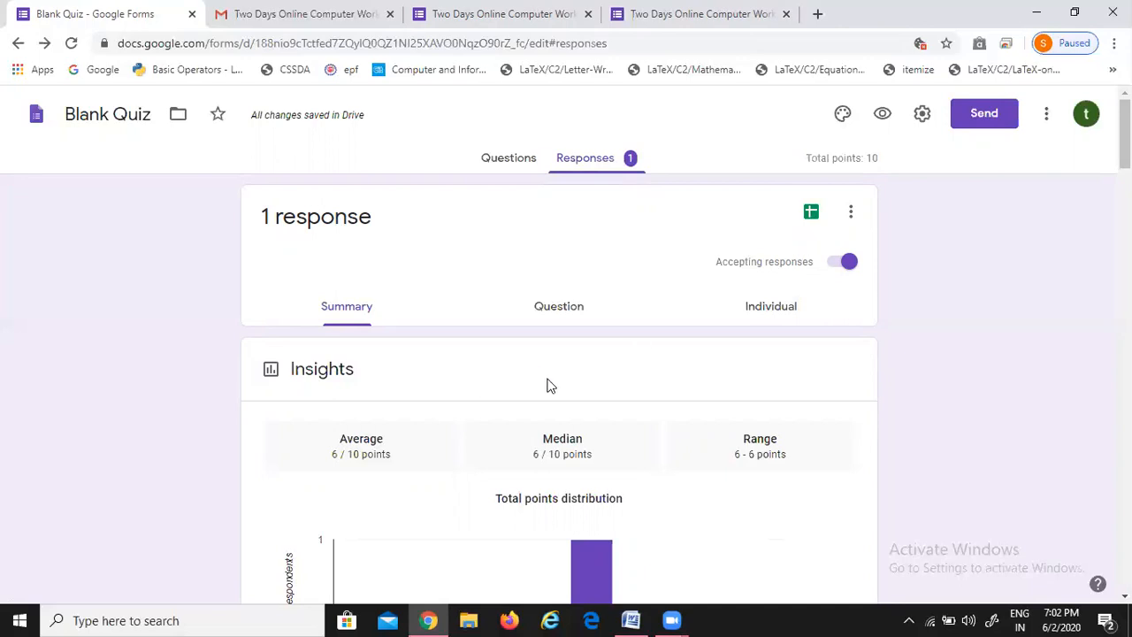
pyautogui.click(811, 213)
pyautogui.click(753, 316)
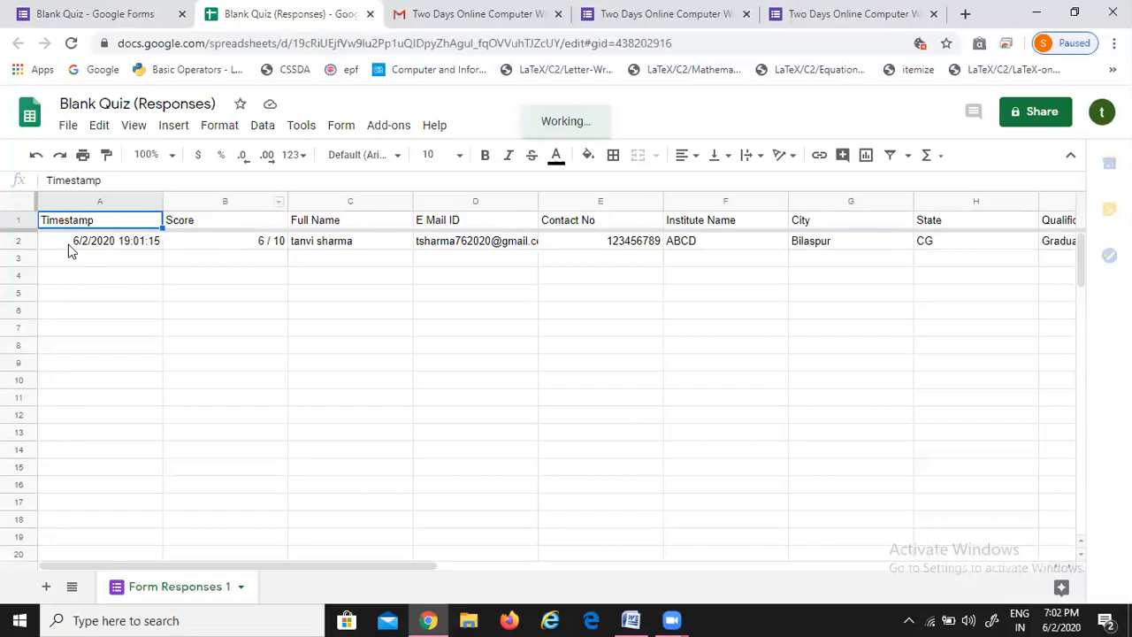
pyautogui.click(150, 242)
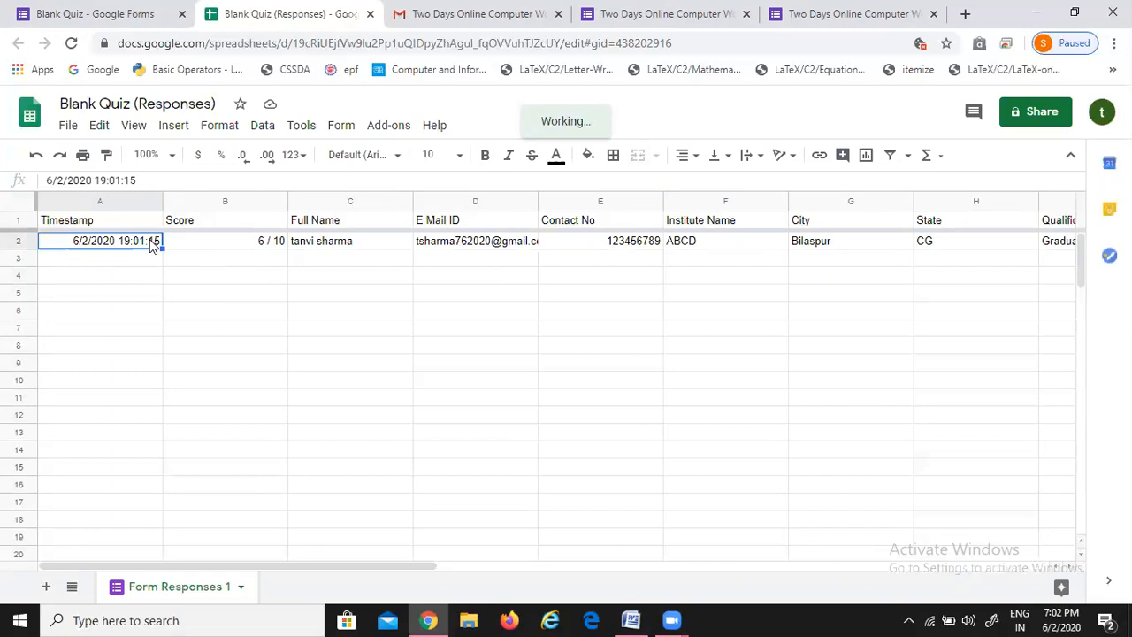
pyautogui.click(214, 240)
pyautogui.click(328, 245)
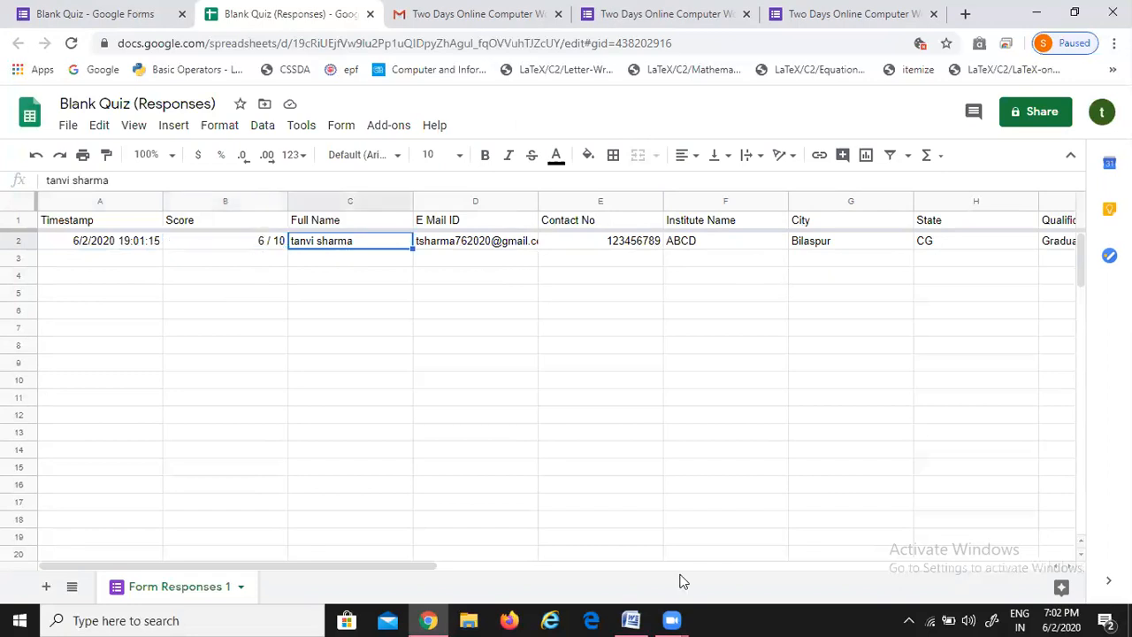